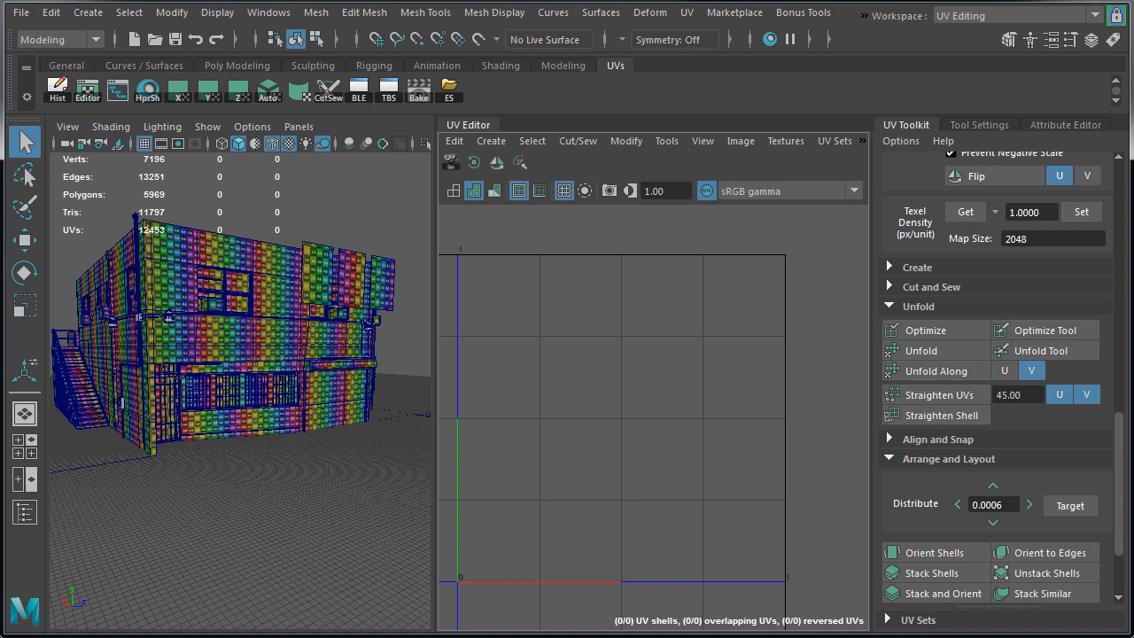
Isolate the small bottle-shaped fixture mounted on the building's front wall and frame it in the viewport
{"action": "left_click", "coordinate": [172, 319]}
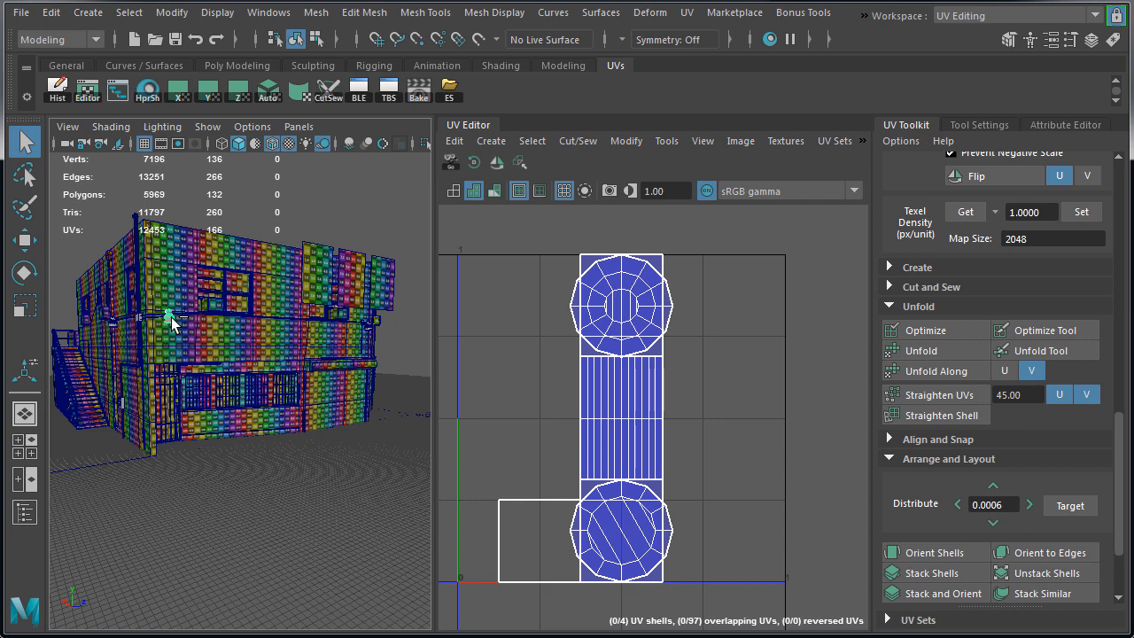
{"action": "key", "text": "f"}
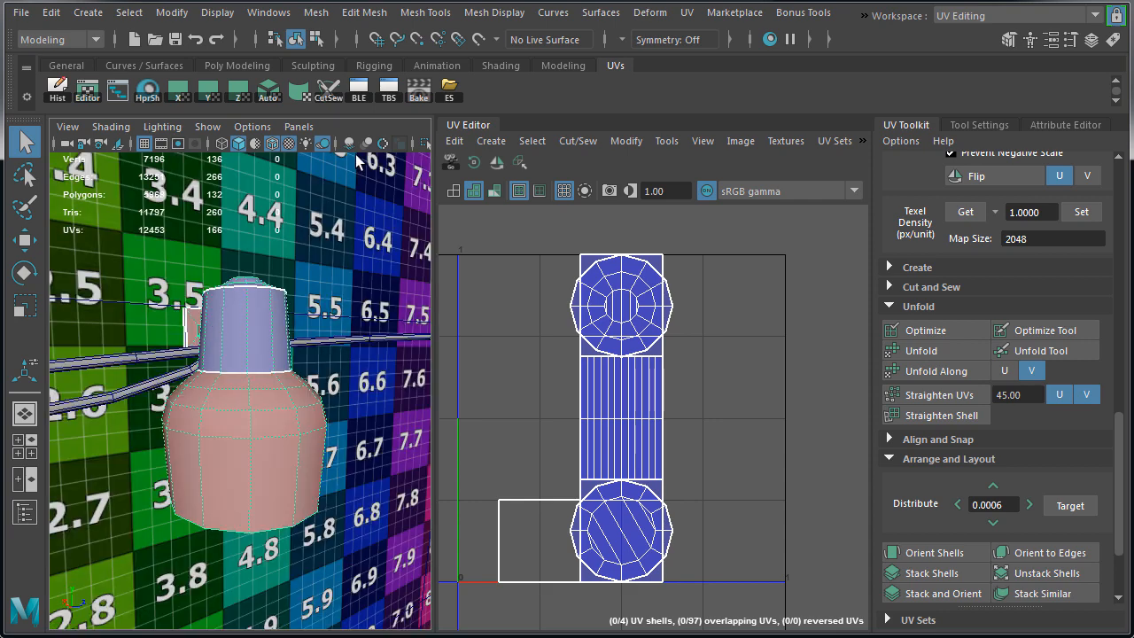
{"action": "right_click_drag", "start_coordinate": [358, 160], "coordinate": [484, 634]}
{"action": "key", "text": "w"}
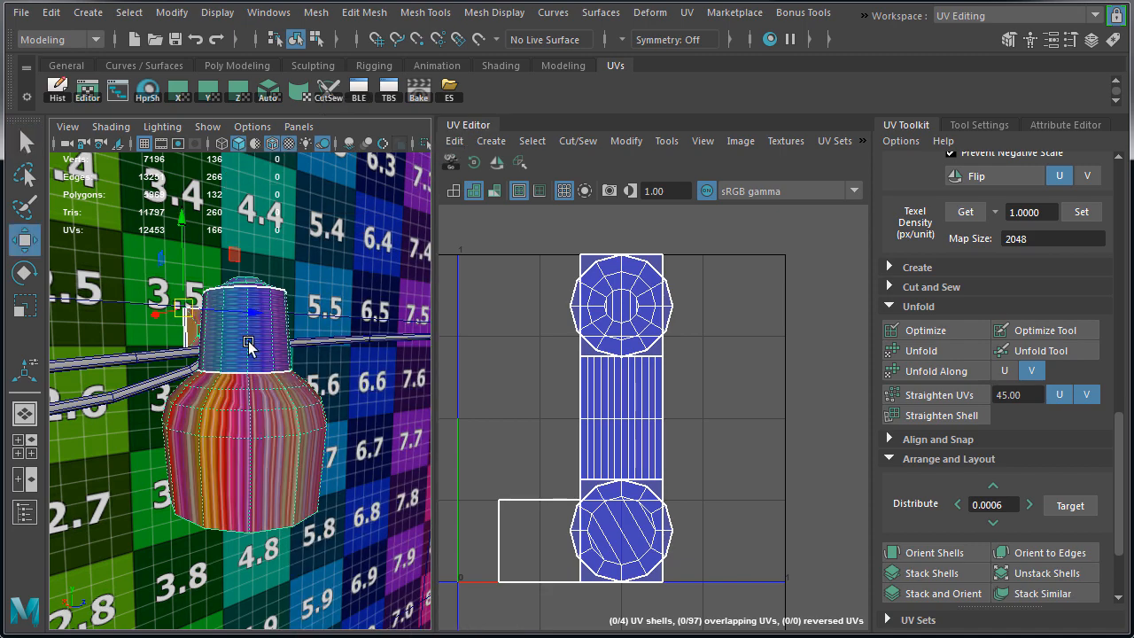
{"action": "key", "text": "ctrl+1"}
Apply an automatic UV projection to the isolated fixture
{"action": "left_click", "coordinate": [268, 91]}
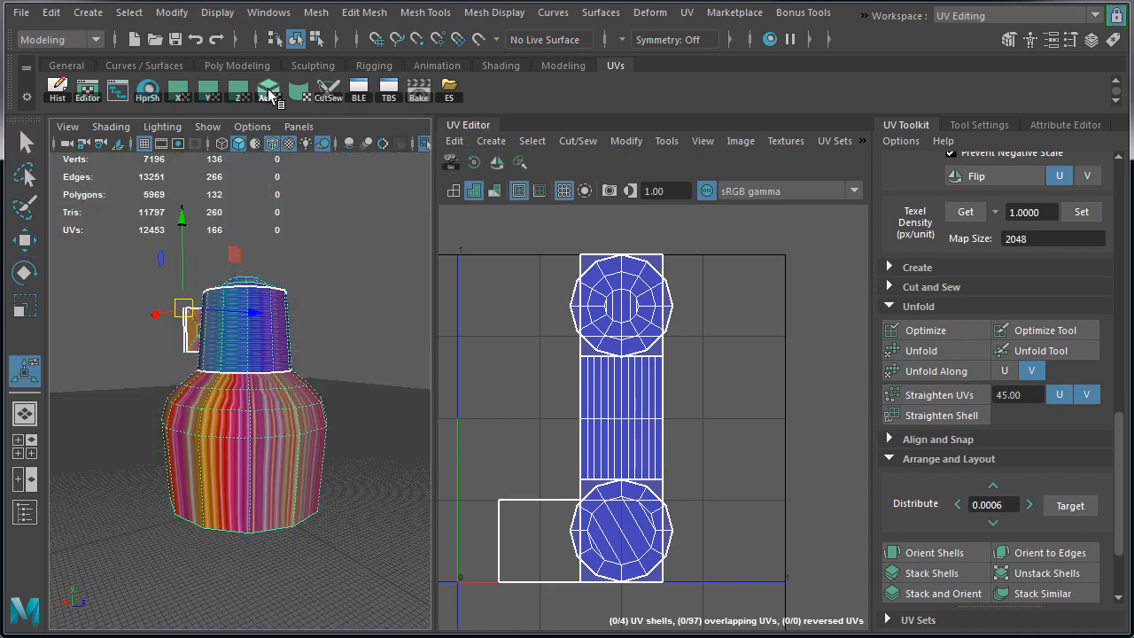
{"action": "left_click", "coordinate": [201, 261]}
{"action": "left_click_drag", "start_coordinate": [204, 238], "coordinate": [195, 291], "text": "alt"}
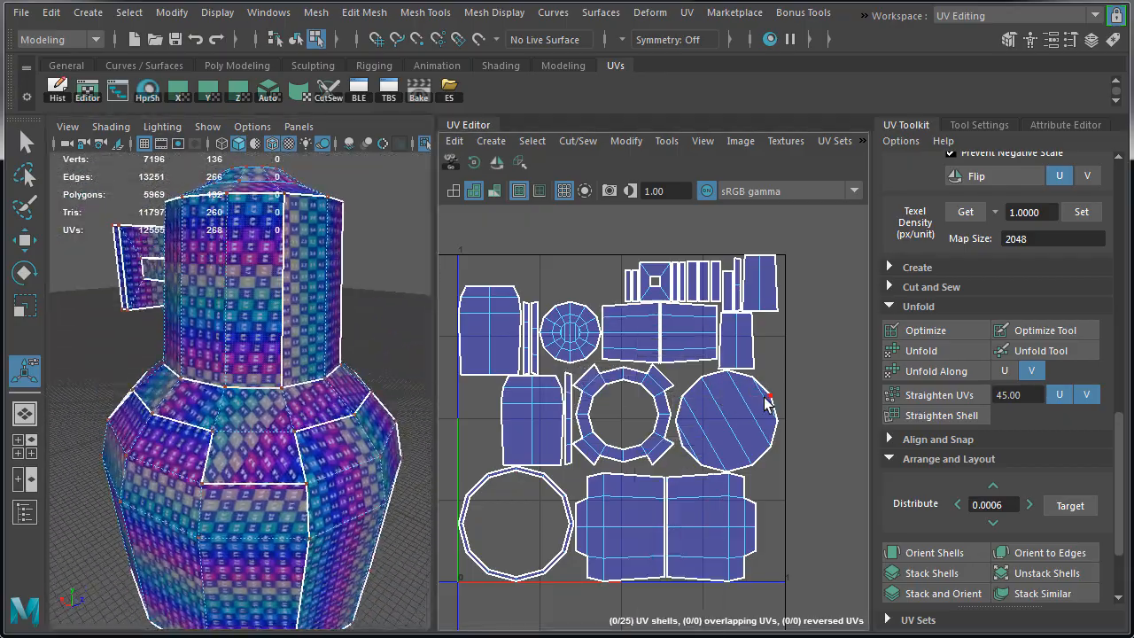
Move the round bottom cap shell and the round top cap shell outside the UV tile
{"action": "double_click", "coordinate": [767, 399]}
{"action": "key", "text": "f"}
{"action": "left_click_drag", "start_coordinate": [275, 372], "coordinate": [266, 239], "text": "alt"}
{"action": "key", "text": "w"}
{"action": "left_click_drag", "start_coordinate": [727, 424], "coordinate": [764, 406]}
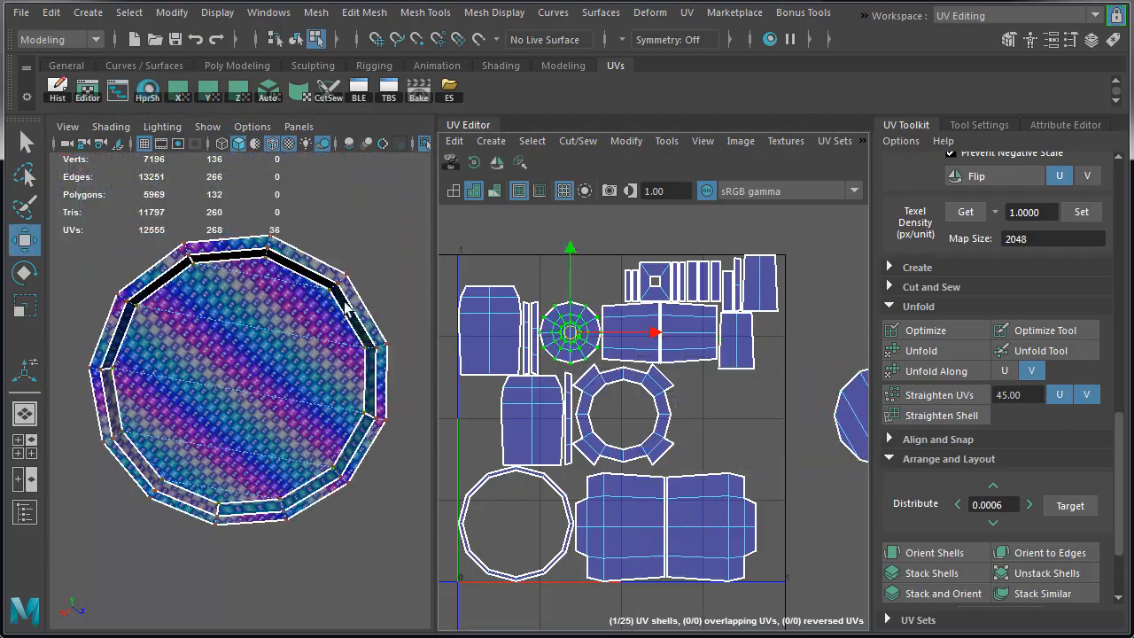
{"action": "left_click_drag", "start_coordinate": [345, 308], "coordinate": [249, 471], "text": "alt"}
{"action": "left_click_drag", "start_coordinate": [588, 332], "coordinate": [894, 308]}
Sew the side strips onto the wall bracket plate along the four edges around its inner face
{"action": "middle_click_drag", "start_coordinate": [89, 297], "coordinate": [217, 312], "text": "alt"}
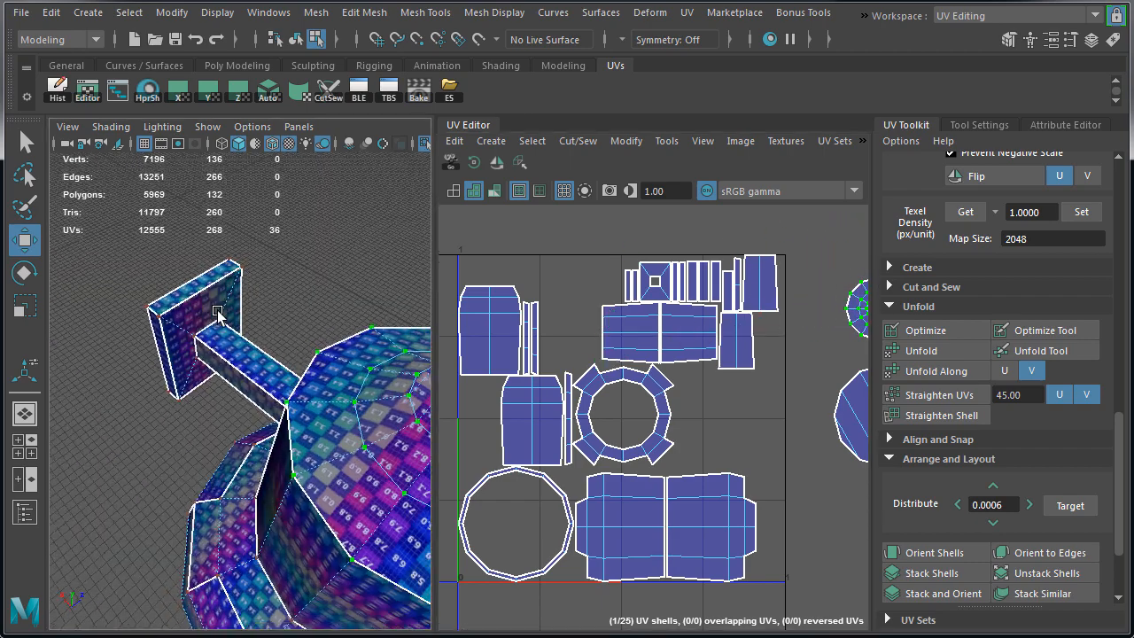
{"action": "left_click_drag", "start_coordinate": [217, 312], "coordinate": [177, 300], "text": "alt"}
{"action": "right_click_drag", "start_coordinate": [159, 315], "coordinate": [227, 247], "text": "alt"}
{"action": "left_click", "coordinate": [228, 281]}
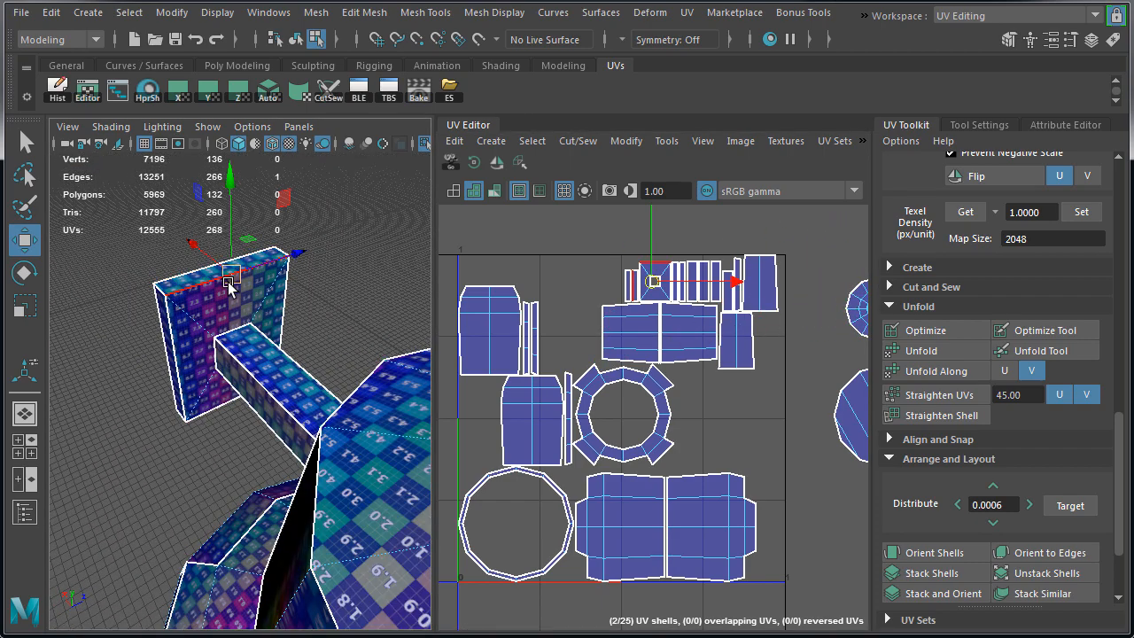
{"action": "left_click_drag", "start_coordinate": [228, 281], "coordinate": [407, 552], "text": "alt"}
{"action": "left_click", "coordinate": [367, 501], "text": "shift"}
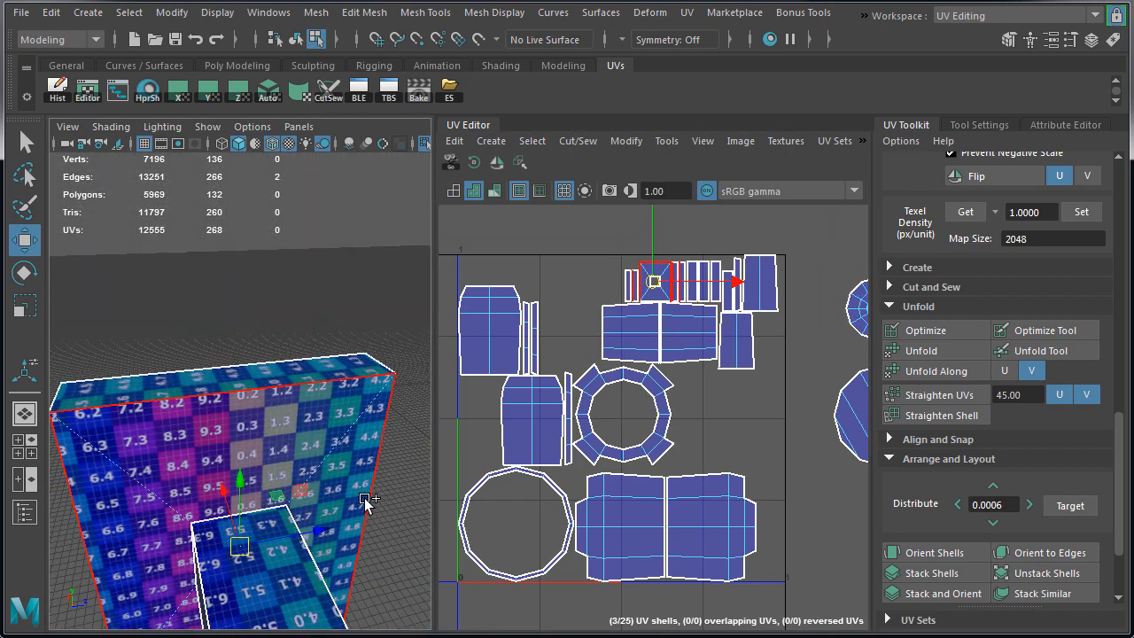
{"action": "left_click", "coordinate": [366, 500], "text": "shift"}
{"action": "right_click_drag", "start_coordinate": [363, 501], "coordinate": [203, 532], "text": "alt"}
{"action": "left_click_drag", "start_coordinate": [203, 532], "coordinate": [271, 481], "text": "alt"}
{"action": "middle_click_drag", "start_coordinate": [272, 481], "coordinate": [276, 363], "text": "alt"}
{"action": "left_click", "coordinate": [271, 523], "text": "shift"}
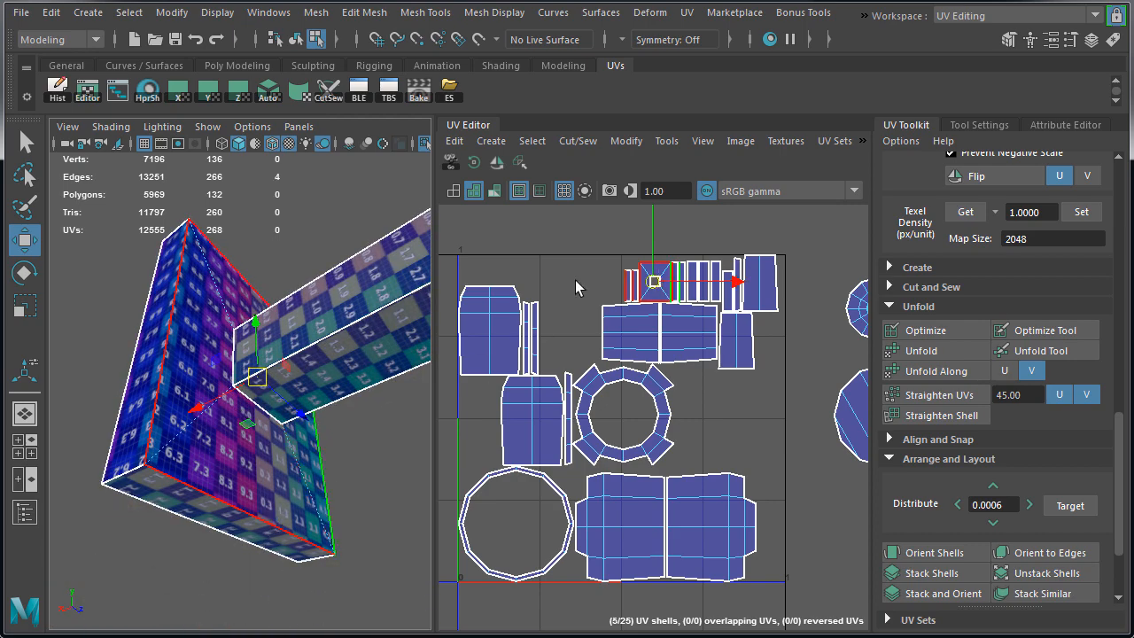
{"action": "right_click_drag", "start_coordinate": [573, 224], "coordinate": [577, 177], "text": "shift"}
Move the sewn bracket plate shell outside the UV tile, above the round cap shells
{"action": "right_click_drag", "start_coordinate": [651, 272], "coordinate": [697, 274]}
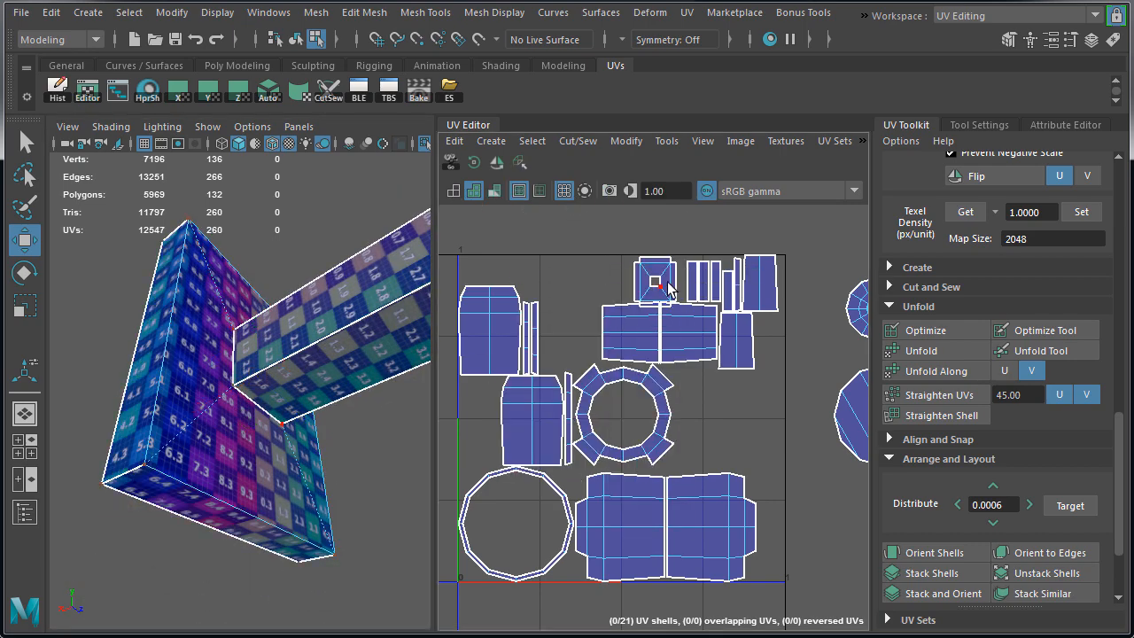
{"action": "left_click_drag", "start_coordinate": [270, 338], "coordinate": [204, 345], "text": "alt"}
{"action": "left_click_drag", "start_coordinate": [658, 287], "coordinate": [830, 260]}
{"action": "left_click_drag", "start_coordinate": [333, 412], "coordinate": [329, 486], "text": "alt"}
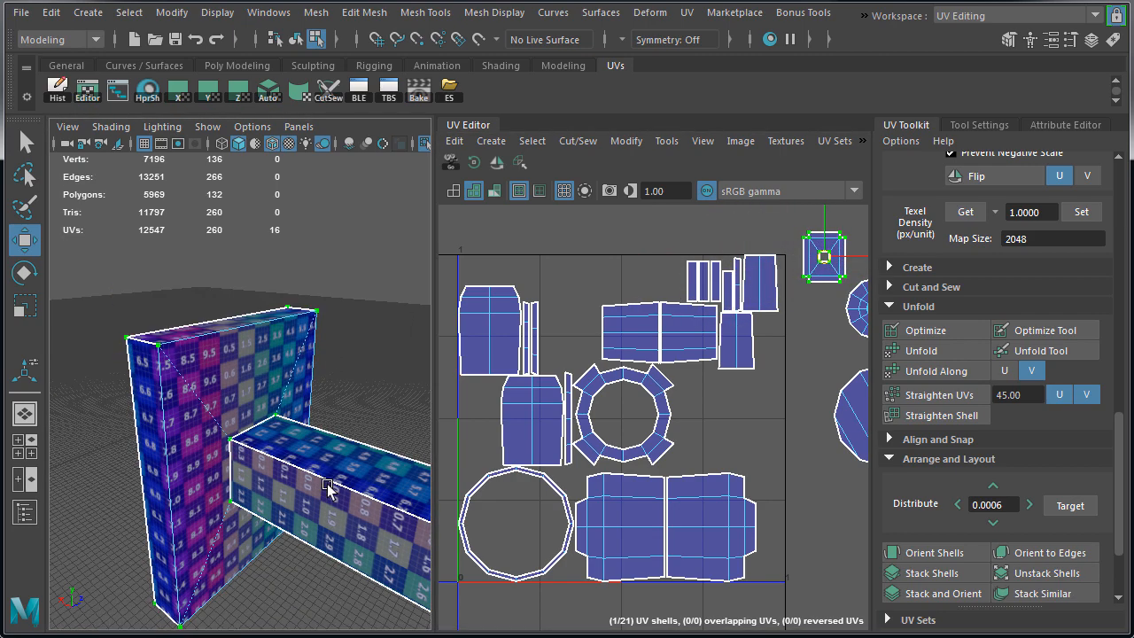
Sew the lengthwise edges of the bracket arm into one shell, leaving one edge as the seam
{"action": "right_click_drag", "start_coordinate": [329, 370], "coordinate": [330, 324]}
{"action": "left_click_drag", "start_coordinate": [338, 505], "coordinate": [347, 418], "text": "alt"}
{"action": "double_click", "coordinate": [364, 395]}
{"action": "left_click", "coordinate": [333, 415], "text": "ctrl"}
{"action": "left_click_drag", "start_coordinate": [376, 351], "coordinate": [116, 341], "text": "alt"}
{"action": "right_click", "coordinate": [631, 260], "text": "shift"}
{"action": "left_click", "coordinate": [698, 284]}
Move the bracket arm shell outside the UV tile, below the plate shell
{"action": "right_click", "coordinate": [709, 279]}
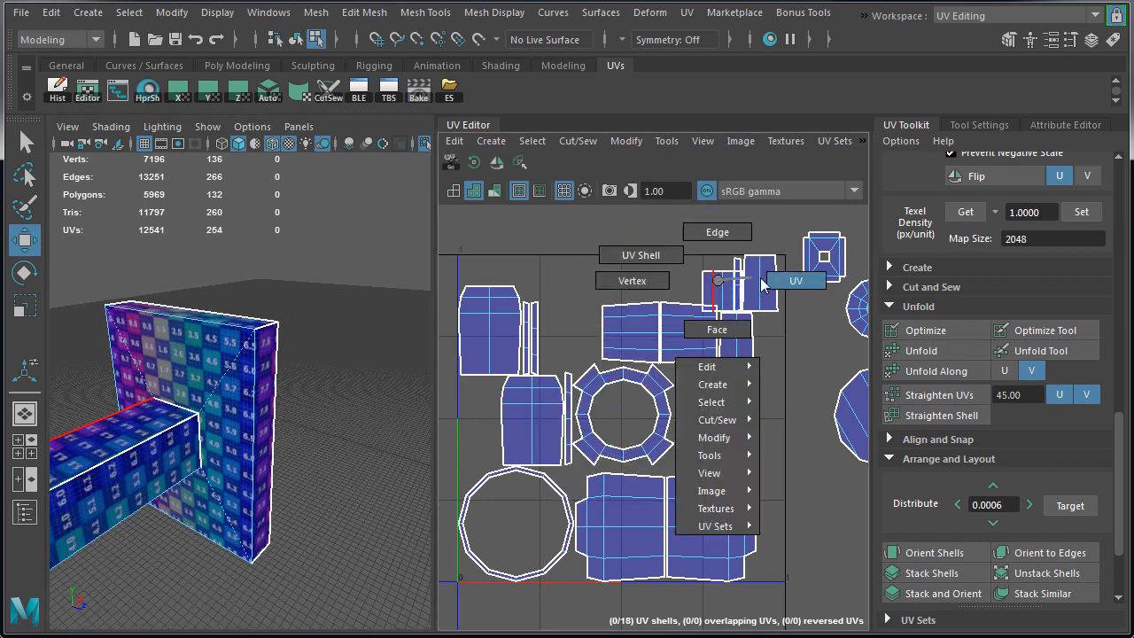
{"action": "left_click_drag", "start_coordinate": [720, 289], "coordinate": [820, 316]}
{"action": "left_click_drag", "start_coordinate": [266, 372], "coordinate": [283, 493], "text": "alt"}
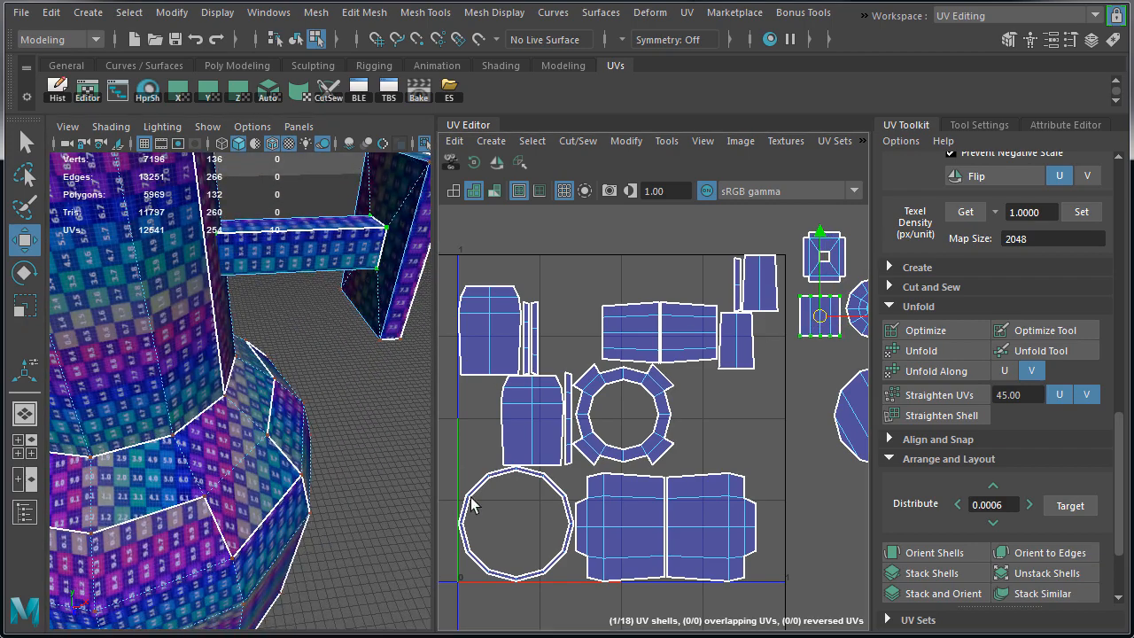
Move the ring shell of the fixture's bottom rim outside the UV tile, below the bottom cap shell
{"action": "right_click_drag", "start_coordinate": [471, 499], "coordinate": [554, 497]}
{"action": "key", "text": "f"}
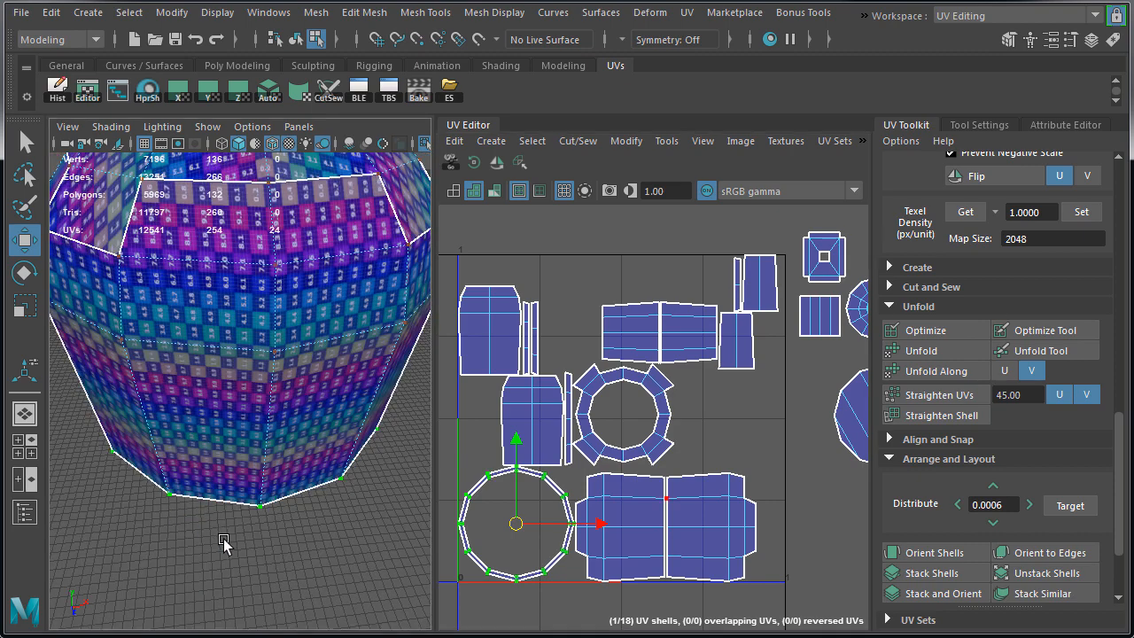
{"action": "left_click_drag", "start_coordinate": [237, 433], "coordinate": [258, 375], "text": "alt"}
{"action": "right_click_drag", "start_coordinate": [258, 375], "coordinate": [403, 478], "text": "alt"}
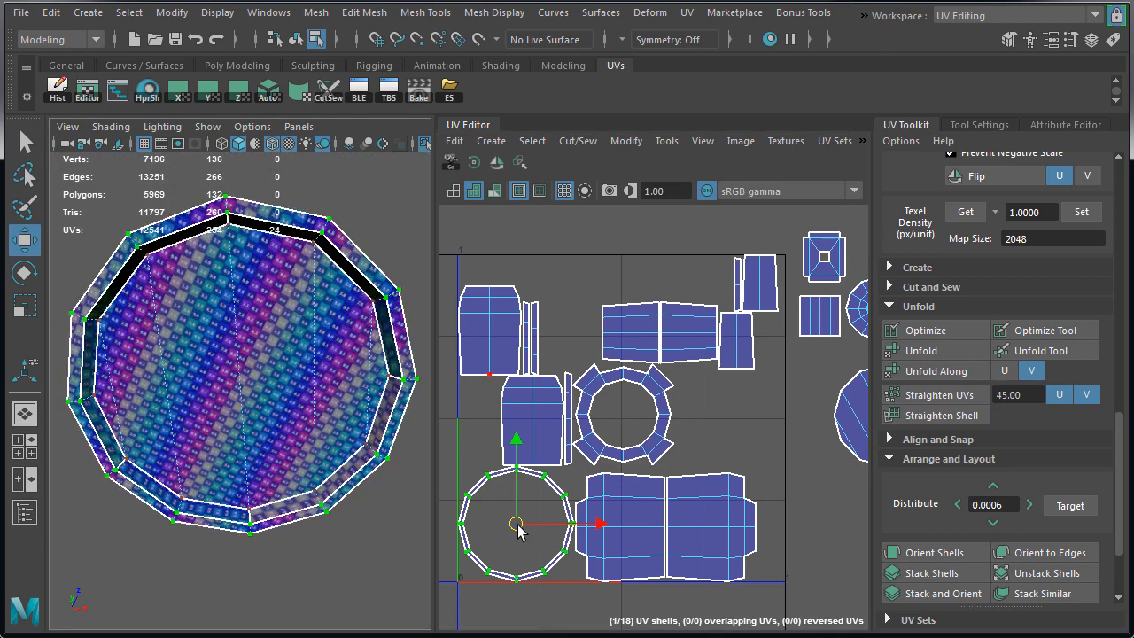
{"action": "left_click_drag", "start_coordinate": [519, 532], "coordinate": [912, 555]}
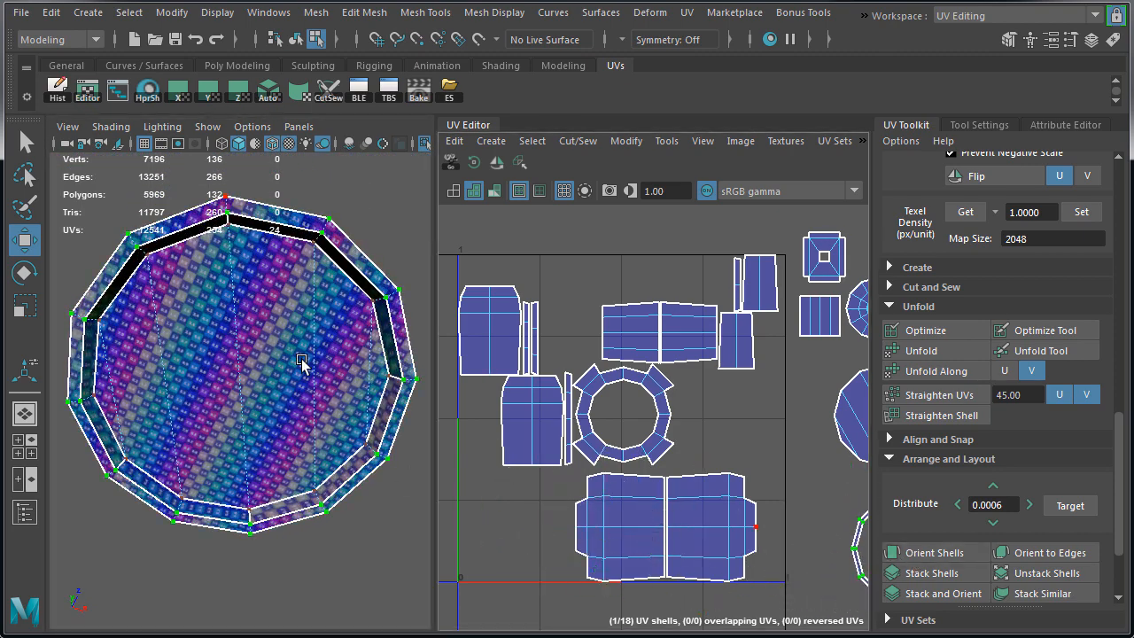
{"action": "left_click_drag", "start_coordinate": [198, 324], "coordinate": [286, 446], "text": "alt"}
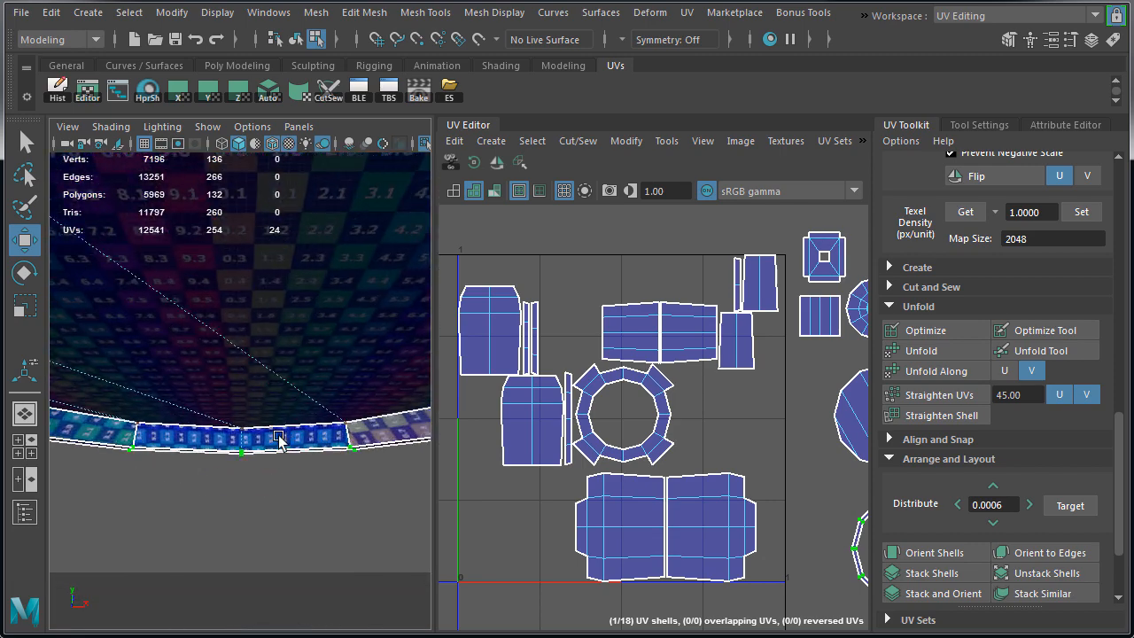
Select the full loop of narrow faces on the inner side of the bottom rim
{"action": "right_click_drag", "start_coordinate": [278, 436], "coordinate": [279, 419]}
{"action": "left_click", "coordinate": [286, 437]}
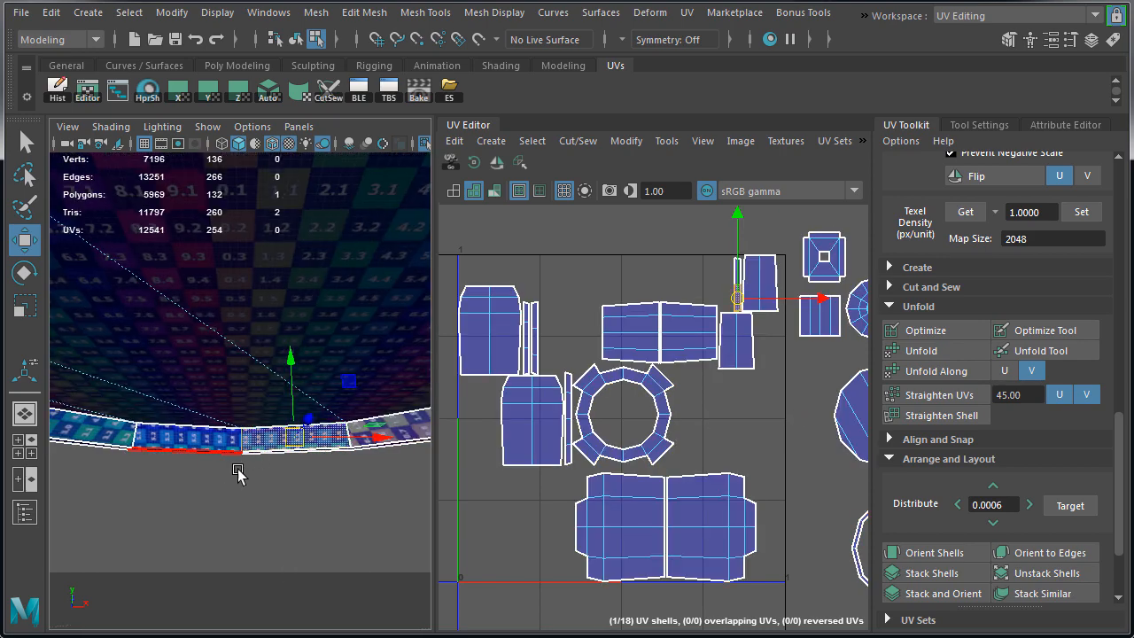
{"action": "mouse_move", "coordinate": [240, 469]}
{"action": "left_mouse_down", "text": "alt"}
{"action": "mouse_move", "coordinate": [269, 470]}
{"action": "mouse_move", "coordinate": [224, 457]}
{"action": "left_mouse_up", "text": "alt"}
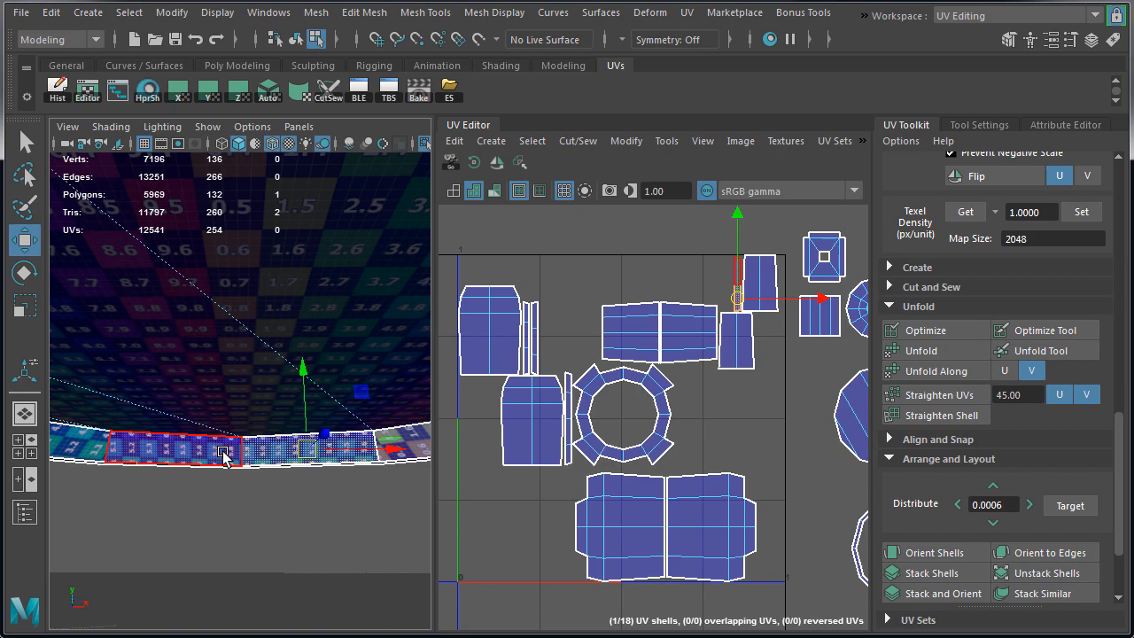
{"action": "double_click", "coordinate": [223, 452], "text": "shift"}
{"action": "left_click_drag", "start_coordinate": [152, 457], "coordinate": [3, 466], "text": "alt"}
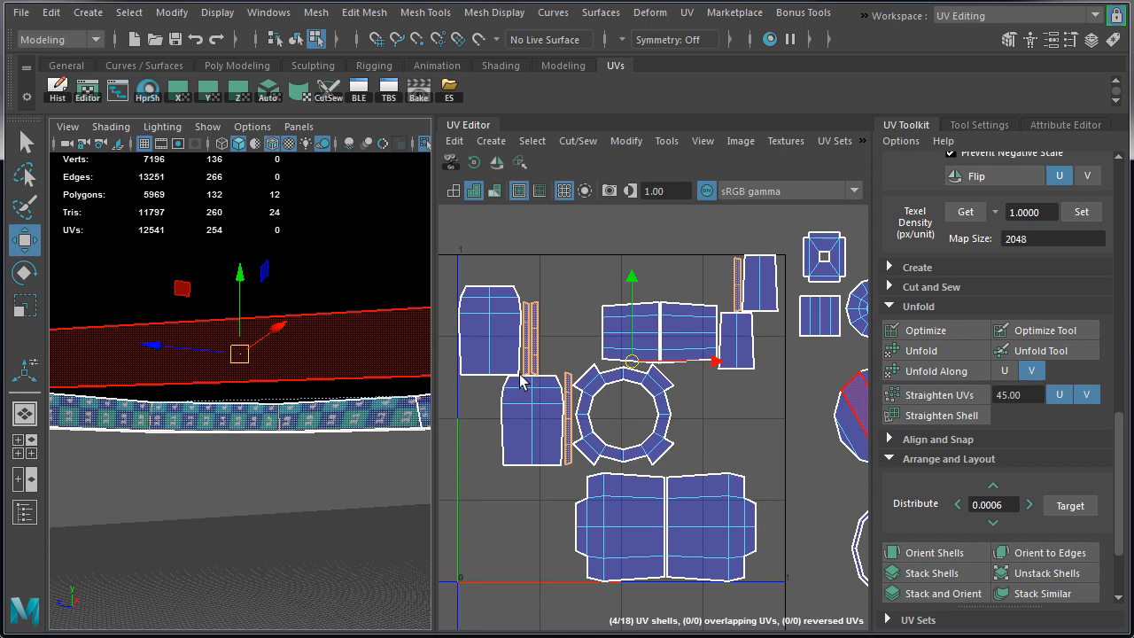
Apply a planar UV projection along Y to the inner rim faces and flip the reversed shell
{"action": "key", "text": "f"}
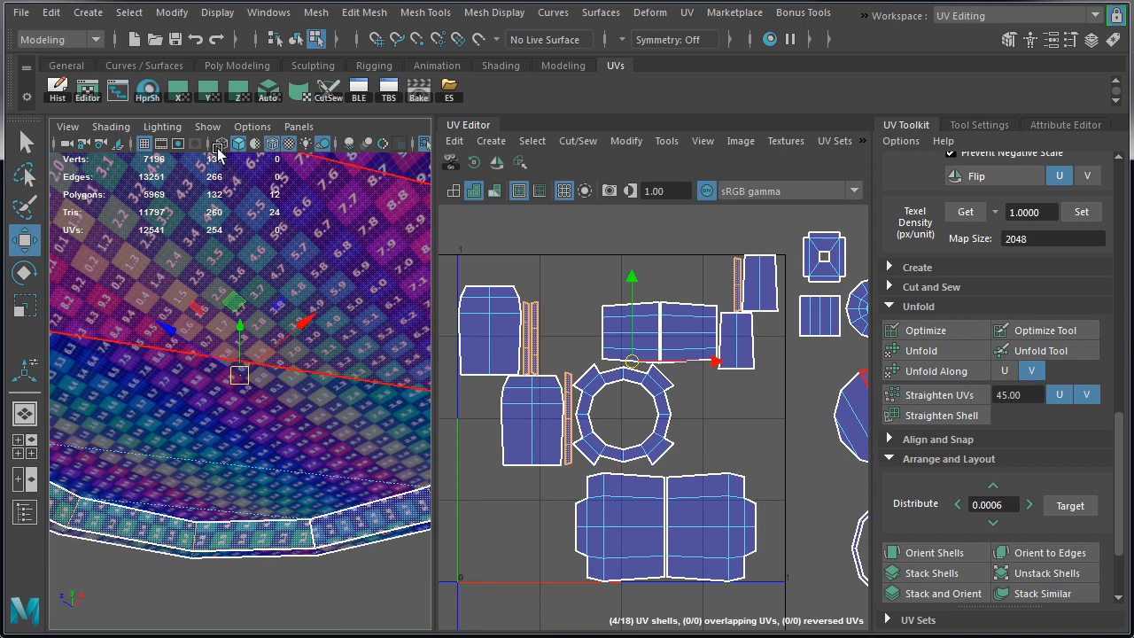
{"action": "left_click", "coordinate": [210, 96]}
{"action": "left_click_drag", "start_coordinate": [334, 432], "coordinate": [382, 462], "text": "alt"}
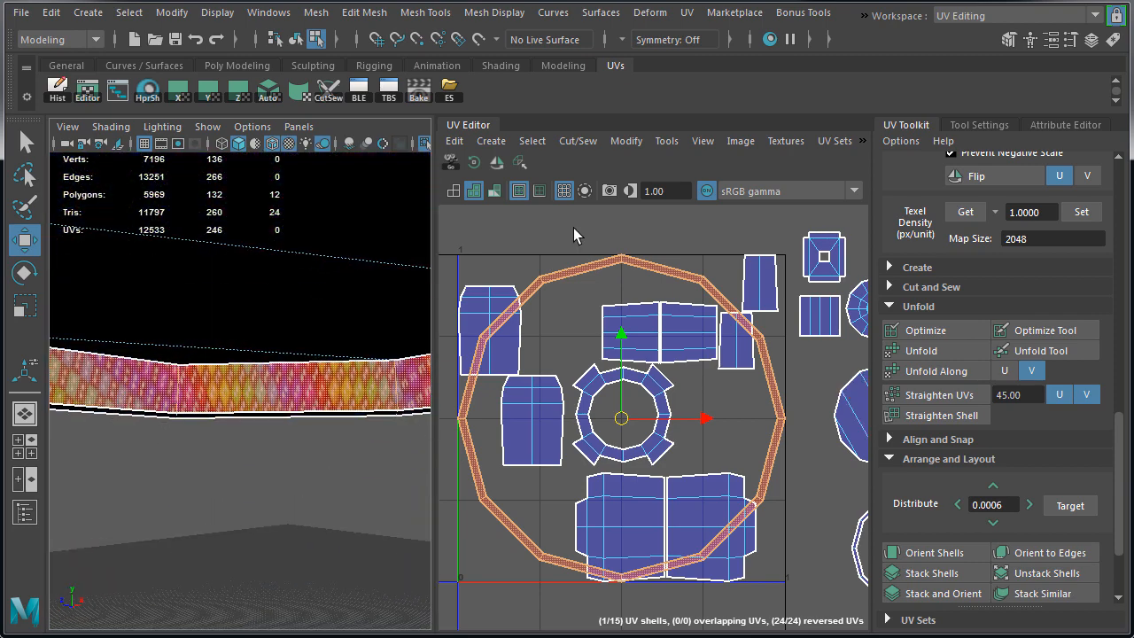
{"action": "left_click", "coordinate": [496, 162]}
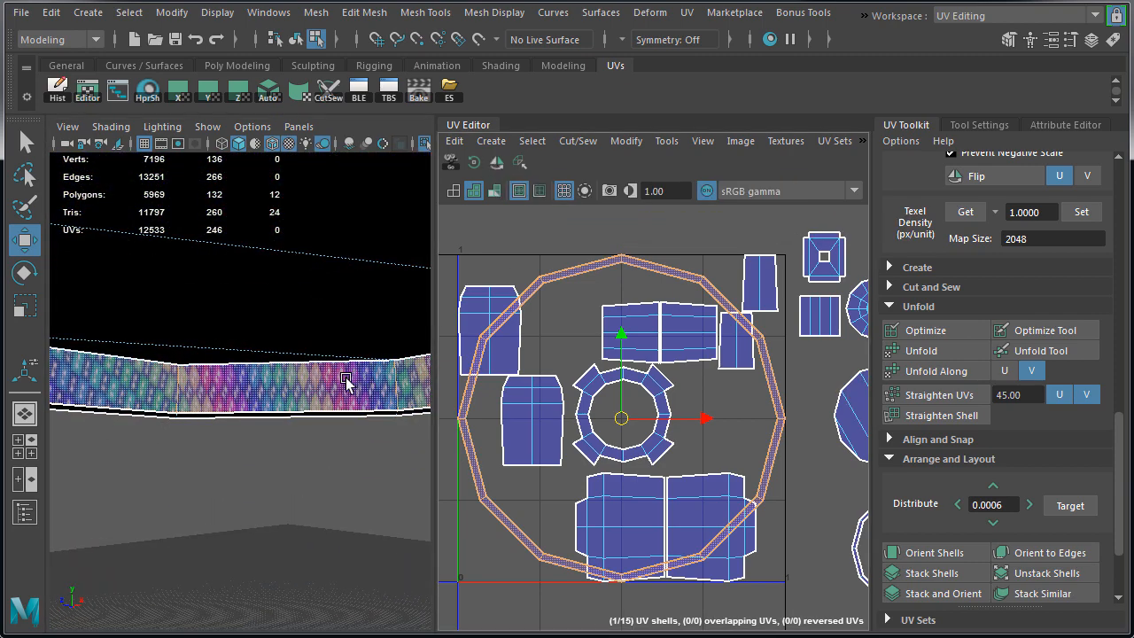
Select the inner rim ring shell's UVs and unfold the shell outside the UV tile
{"action": "right_click_drag", "start_coordinate": [591, 313], "coordinate": [620, 304]}
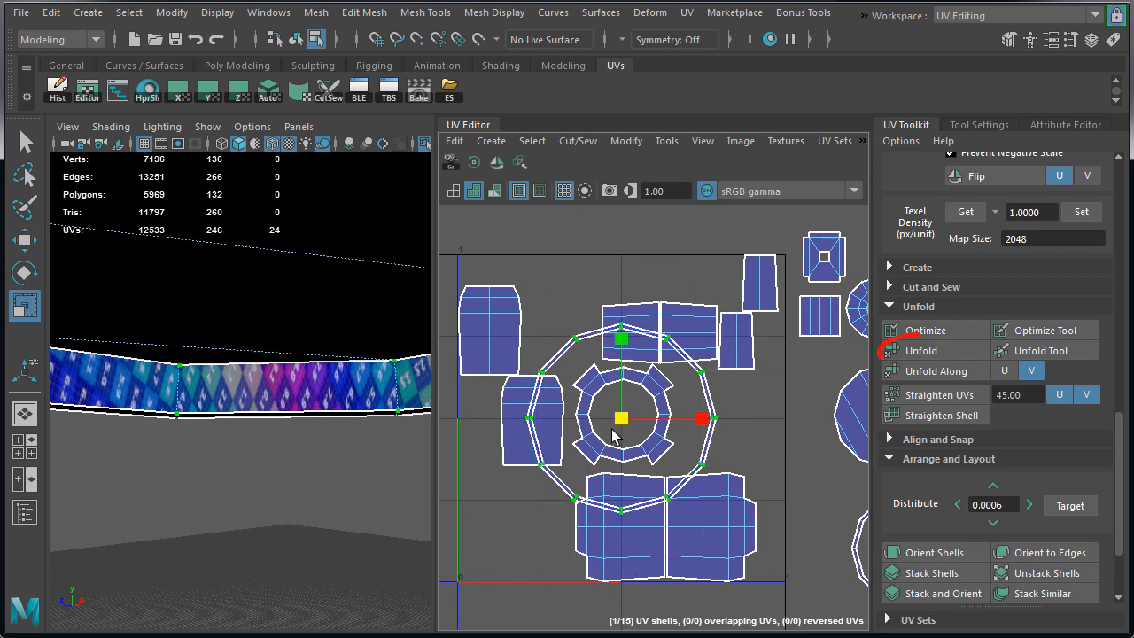
{"action": "left_click", "coordinate": [927, 351]}
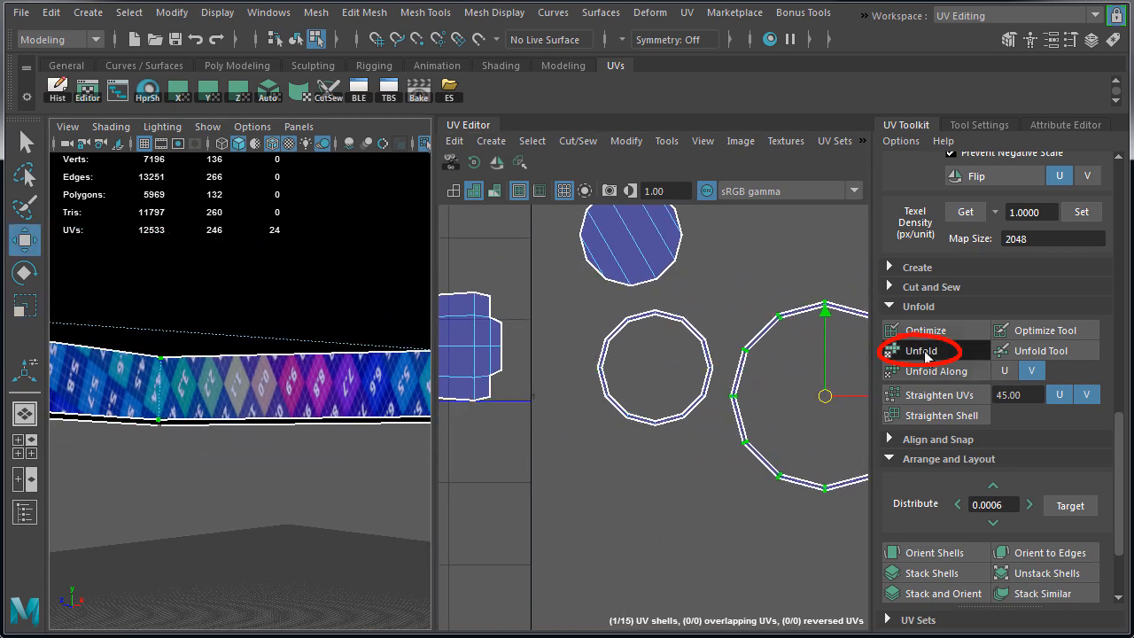
{"action": "left_click_drag", "start_coordinate": [204, 376], "coordinate": [106, 355], "text": "alt"}
Scale down the unfolded inner rim shell and centre it inside the outer rim ring shell
{"action": "key", "text": "r"}
{"action": "left_click_drag", "start_coordinate": [824, 403], "coordinate": [721, 395]}
{"action": "key", "text": "w"}
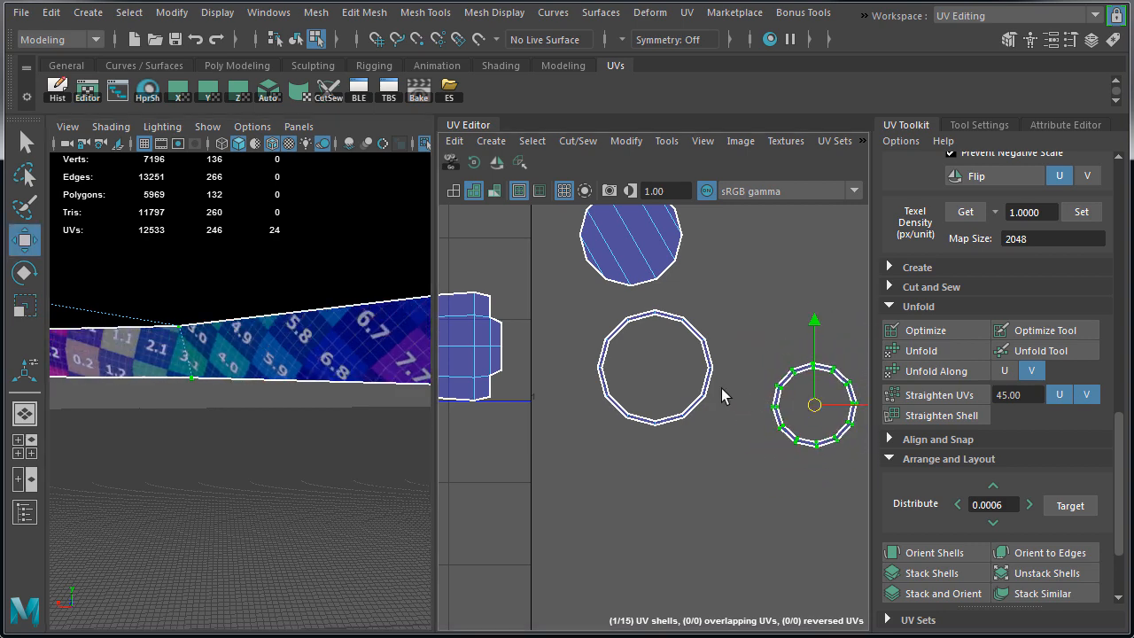
{"action": "left_click_drag", "start_coordinate": [815, 405], "coordinate": [658, 369]}
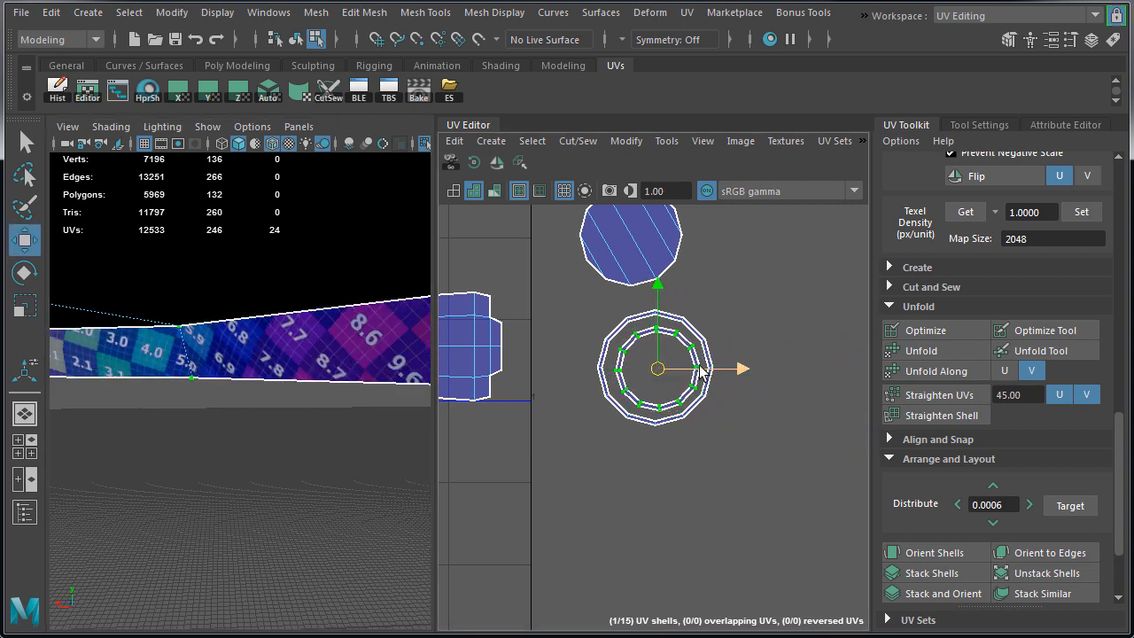
Select the faces of all body shells remaining in the UV tile and apply a cylindrical projection
{"action": "scroll", "coordinate": [162, 329], "scroll_direction": "down", "scroll_amount": 2}
{"action": "left_click_drag", "start_coordinate": [162, 329], "coordinate": [306, 304], "text": "alt"}
{"action": "middle_click_drag", "start_coordinate": [552, 336], "coordinate": [780, 368], "text": "alt"}
{"action": "scroll", "coordinate": [622, 336], "scroll_direction": "down", "scroll_amount": 2}
{"action": "middle_click_drag", "start_coordinate": [622, 337], "coordinate": [638, 446], "text": "alt"}
{"action": "right_click_drag", "start_coordinate": [689, 400], "coordinate": [691, 444]}
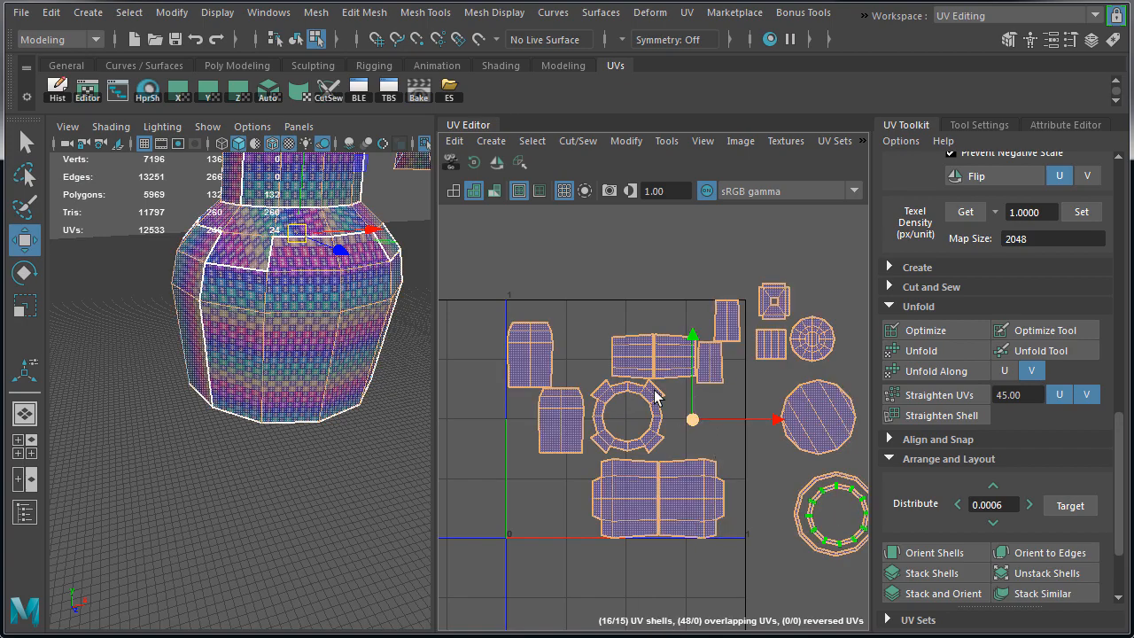
{"action": "left_click_drag", "start_coordinate": [471, 254], "coordinate": [758, 589]}
{"action": "key", "text": "f"}
{"action": "left_click_drag", "start_coordinate": [289, 340], "coordinate": [73, 481], "text": "alt"}
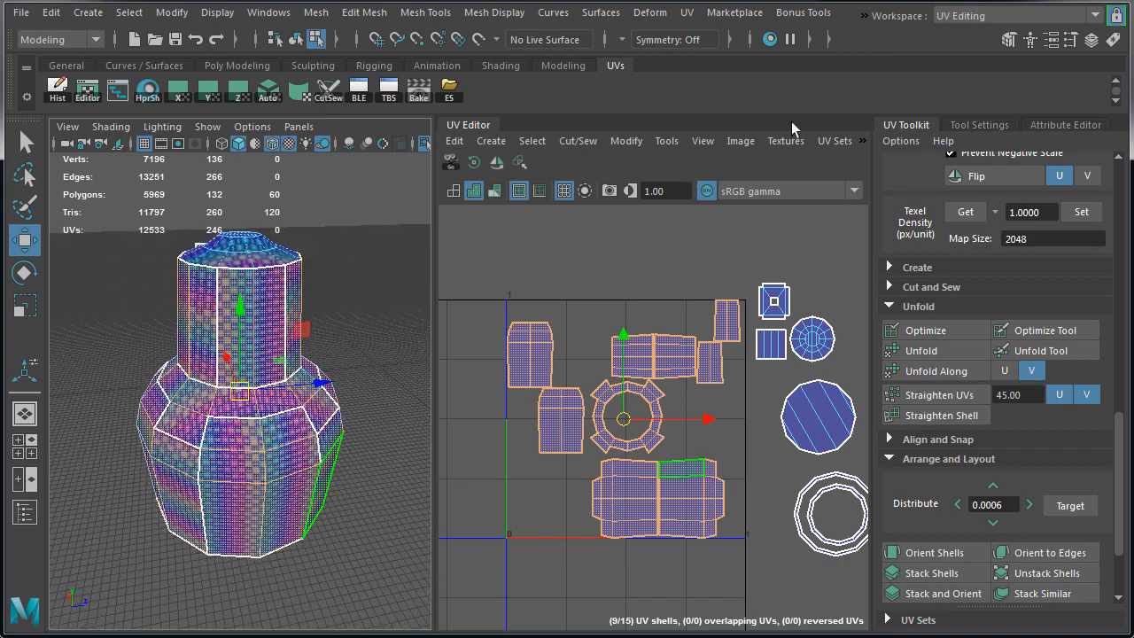
{"action": "left_click", "coordinate": [689, 12]}
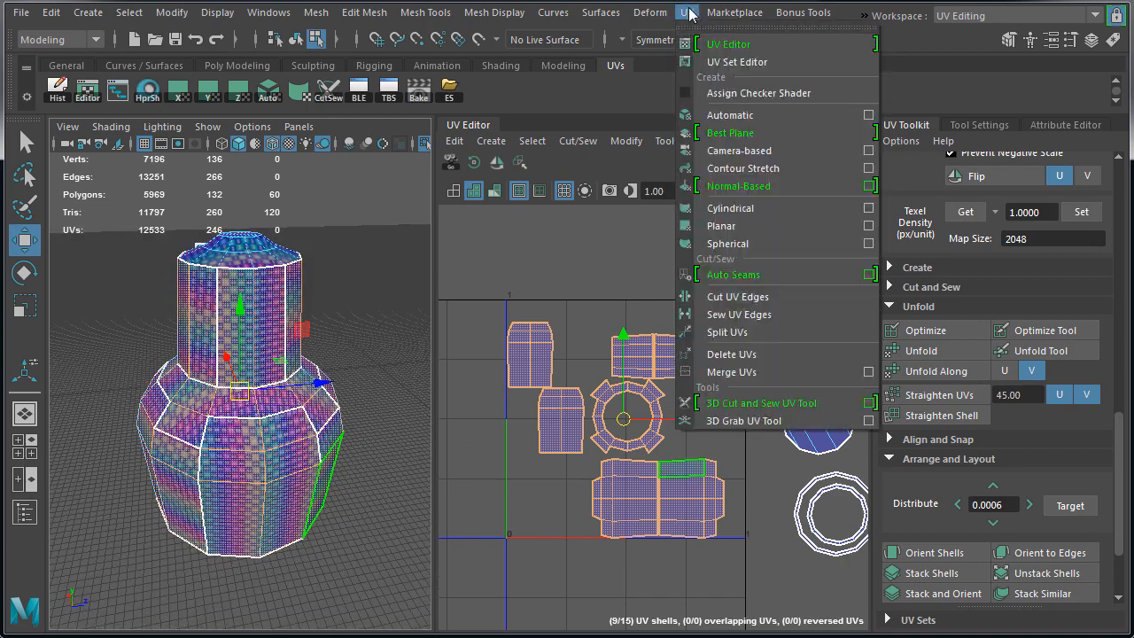
{"action": "left_click", "coordinate": [733, 209]}
Extend the cylindrical projection's sweep all the way around the body and inspect the checker texture
{"action": "left_click_drag", "start_coordinate": [111, 416], "coordinate": [296, 423], "text": "alt"}
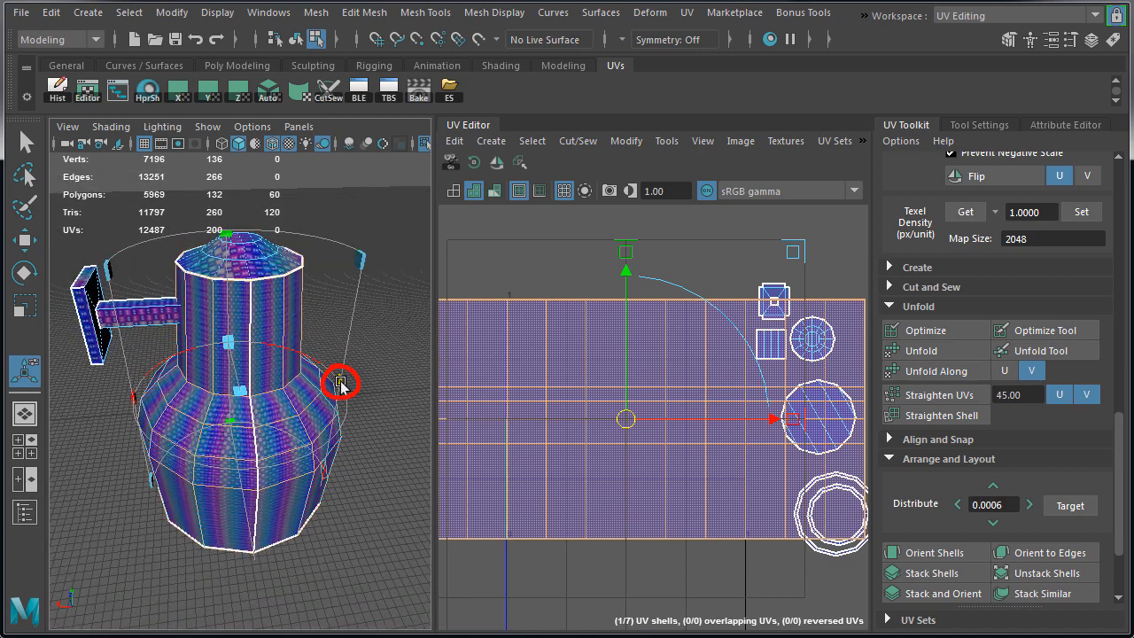
{"action": "left_click_drag", "start_coordinate": [341, 383], "coordinate": [239, 448]}
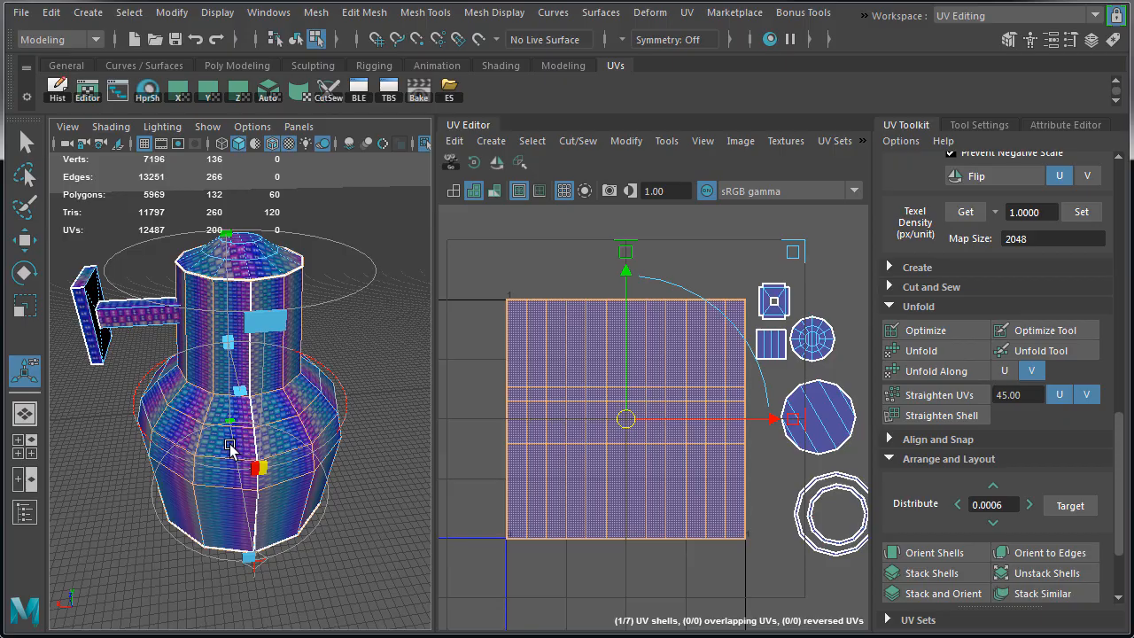
{"action": "right_click_drag", "start_coordinate": [152, 384], "coordinate": [248, 399], "text": "alt"}
{"action": "left_click_drag", "start_coordinate": [249, 399], "coordinate": [288, 354], "text": "alt"}
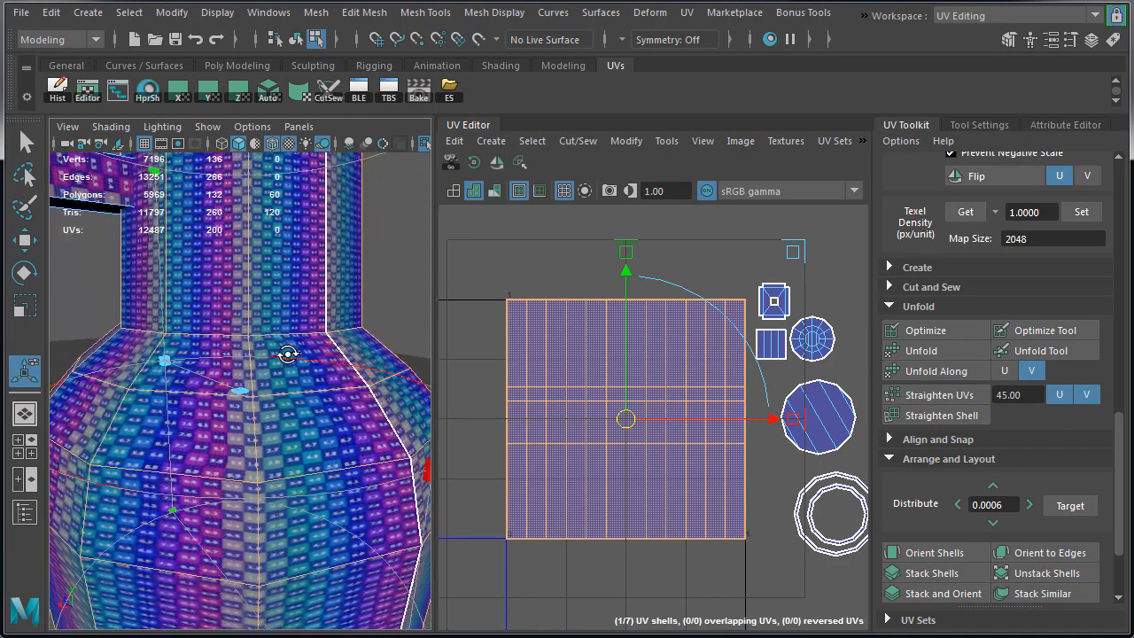
{"action": "right_click_drag", "start_coordinate": [288, 355], "coordinate": [284, 367], "text": "alt"}
{"action": "left_click_drag", "start_coordinate": [284, 367], "coordinate": [293, 329], "text": "alt"}
{"action": "middle_click_drag", "start_coordinate": [305, 427], "coordinate": [269, 337], "text": "alt"}
{"action": "right_click_drag", "start_coordinate": [269, 337], "coordinate": [171, 353], "text": "alt"}
Select all UVs of the body shell and scale it down uniformly to about half the UV tile's width
{"action": "key", "text": "w"}
{"action": "right_click_drag", "start_coordinate": [557, 344], "coordinate": [623, 354]}
{"action": "left_click", "coordinate": [513, 308]}
{"action": "key", "text": "r"}
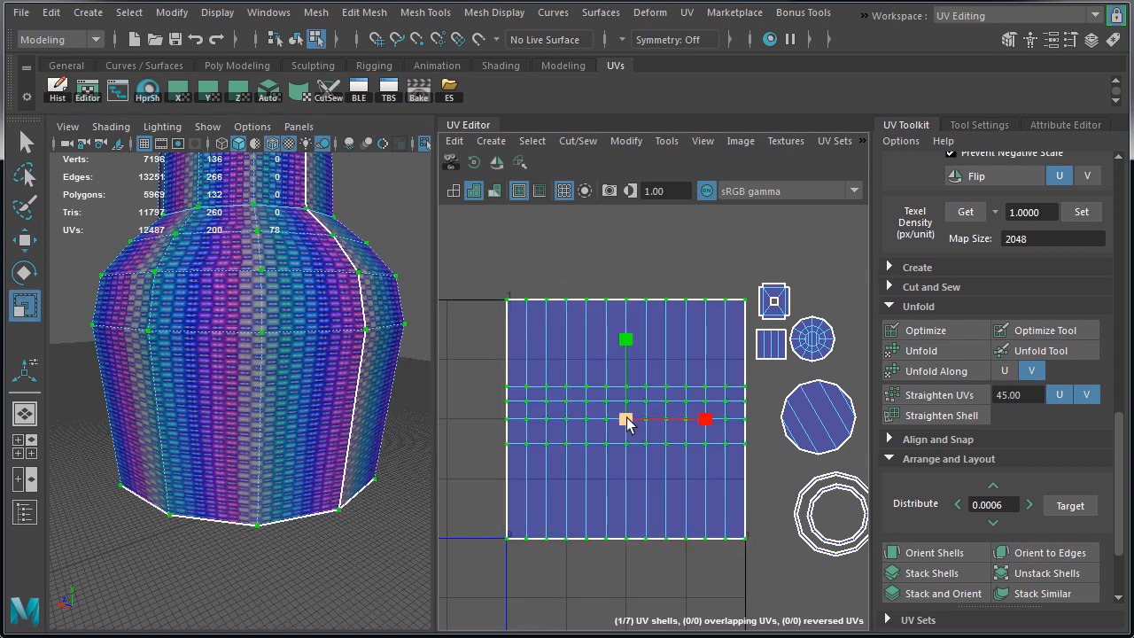
{"action": "left_click_drag", "start_coordinate": [624, 418], "coordinate": [587, 430]}
{"action": "left_click_drag", "start_coordinate": [298, 307], "coordinate": [319, 355], "text": "alt"}
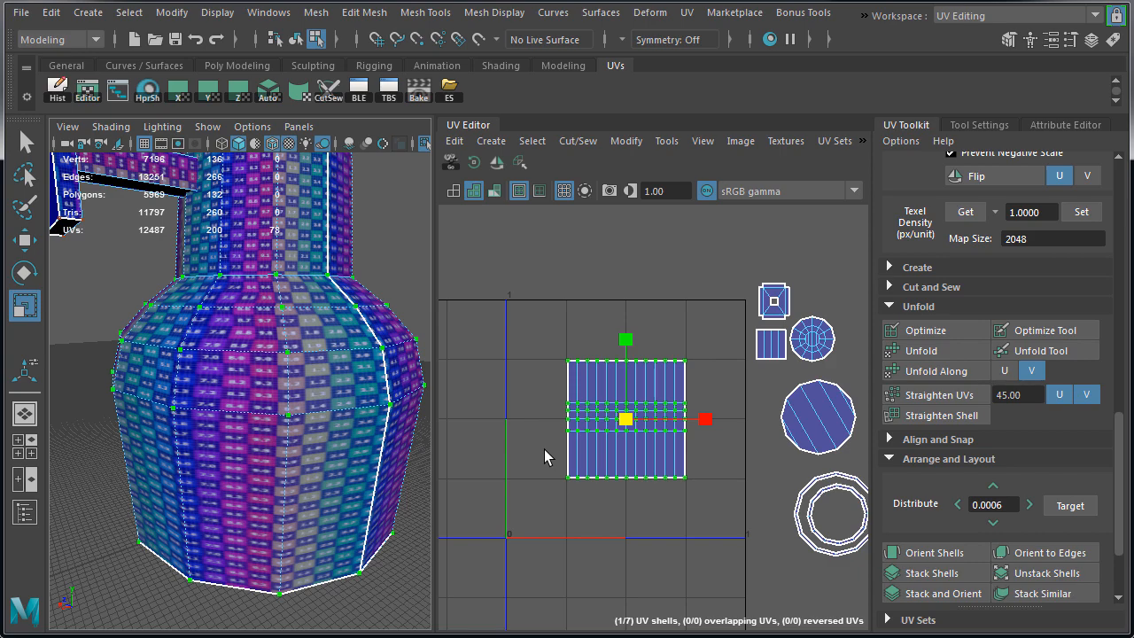
Move the bottom UV row of the body shell up to even out the checker squares on the lower body
{"action": "left_click_drag", "start_coordinate": [544, 449], "coordinate": [689, 510]}
{"action": "key", "text": "w"}
{"action": "left_click_drag", "start_coordinate": [626, 394], "coordinate": [626, 405]}
{"action": "middle_click_drag", "start_coordinate": [319, 432], "coordinate": [322, 360], "text": "alt"}
{"action": "right_click_drag", "start_coordinate": [322, 360], "coordinate": [343, 348], "text": "alt"}
{"action": "left_click_drag", "start_coordinate": [619, 405], "coordinate": [625, 374]}
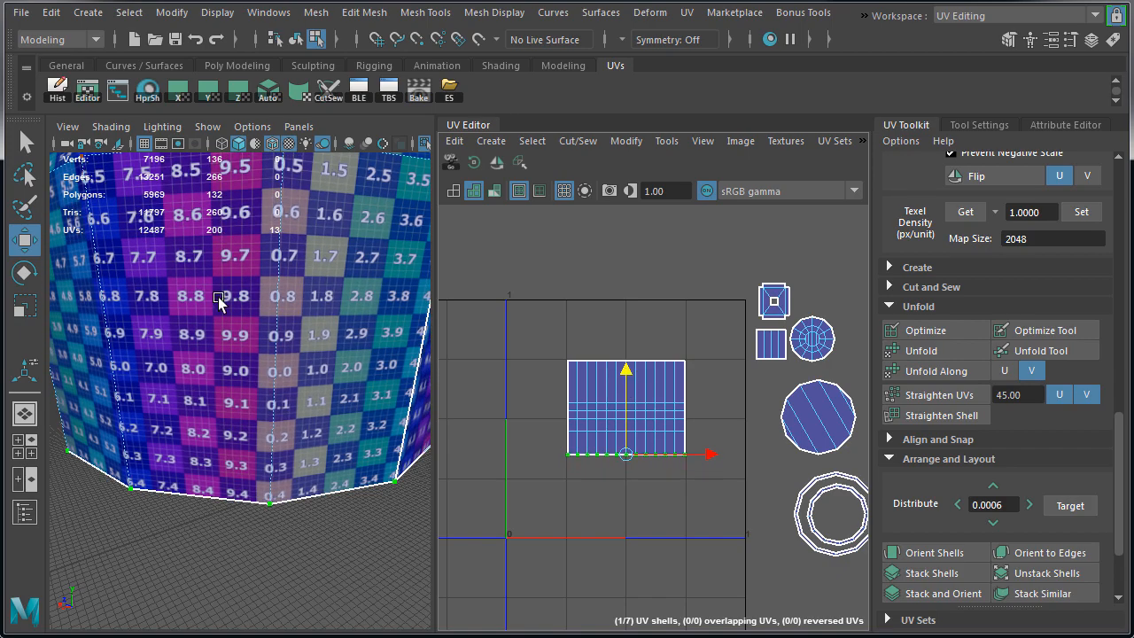
Lower the top UV row of the body shell slightly to even out the checker squares on the neck
{"action": "mouse_move", "coordinate": [214, 310]}
{"action": "middle_mouse_down", "text": "alt"}
{"action": "mouse_move", "coordinate": [228, 442]}
{"action": "mouse_move", "coordinate": [233, 340]}
{"action": "mouse_move", "coordinate": [229, 507]}
{"action": "middle_mouse_up", "text": "alt"}
{"action": "scroll", "coordinate": [228, 469], "scroll_direction": "up", "scroll_amount": 6}
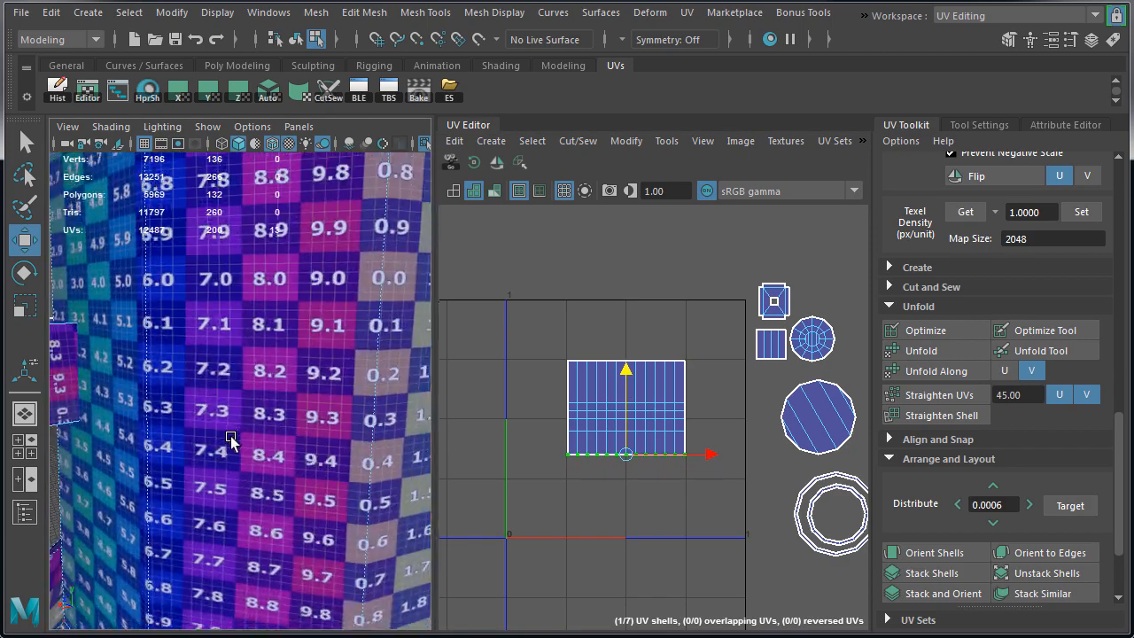
{"action": "left_click_drag", "start_coordinate": [544, 329], "coordinate": [694, 378]}
{"action": "left_click_drag", "start_coordinate": [633, 275], "coordinate": [632, 279]}
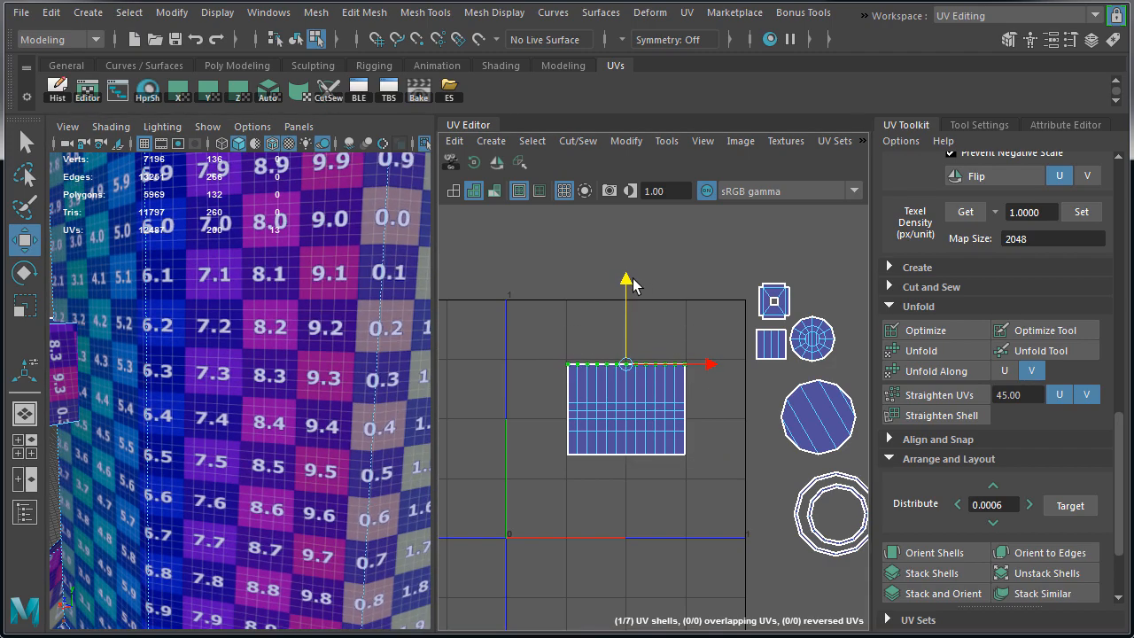
{"action": "scroll", "coordinate": [725, 412], "scroll_direction": "down", "scroll_amount": 2}
{"action": "scroll", "coordinate": [202, 412], "scroll_direction": "down", "scroll_amount": 8}
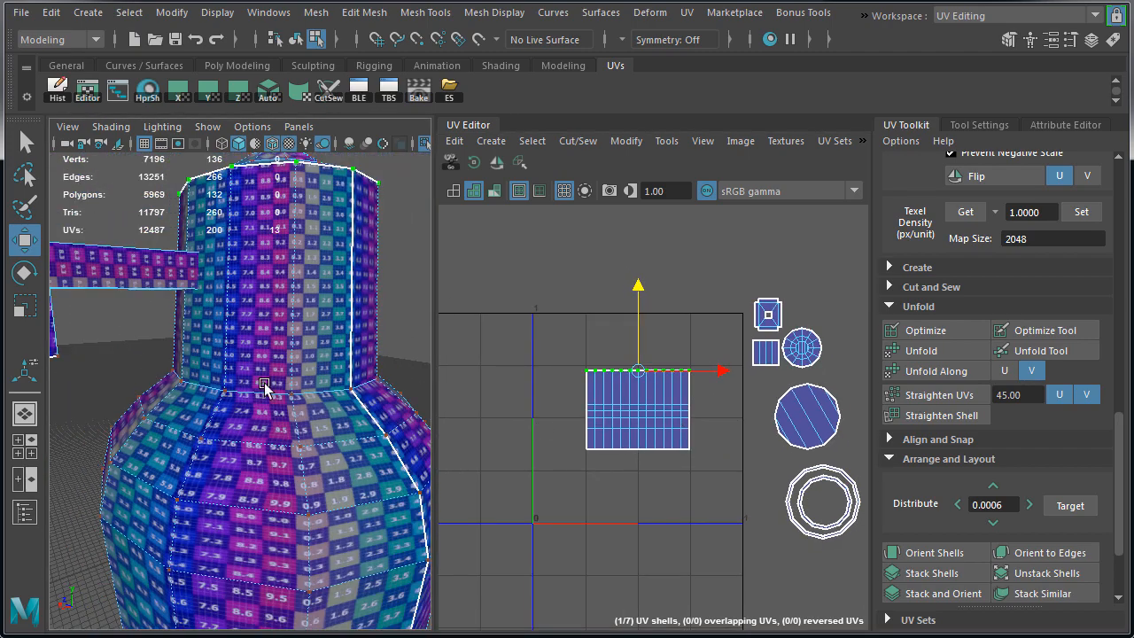
{"action": "left_click_drag", "start_coordinate": [202, 412], "coordinate": [188, 407], "text": "alt"}
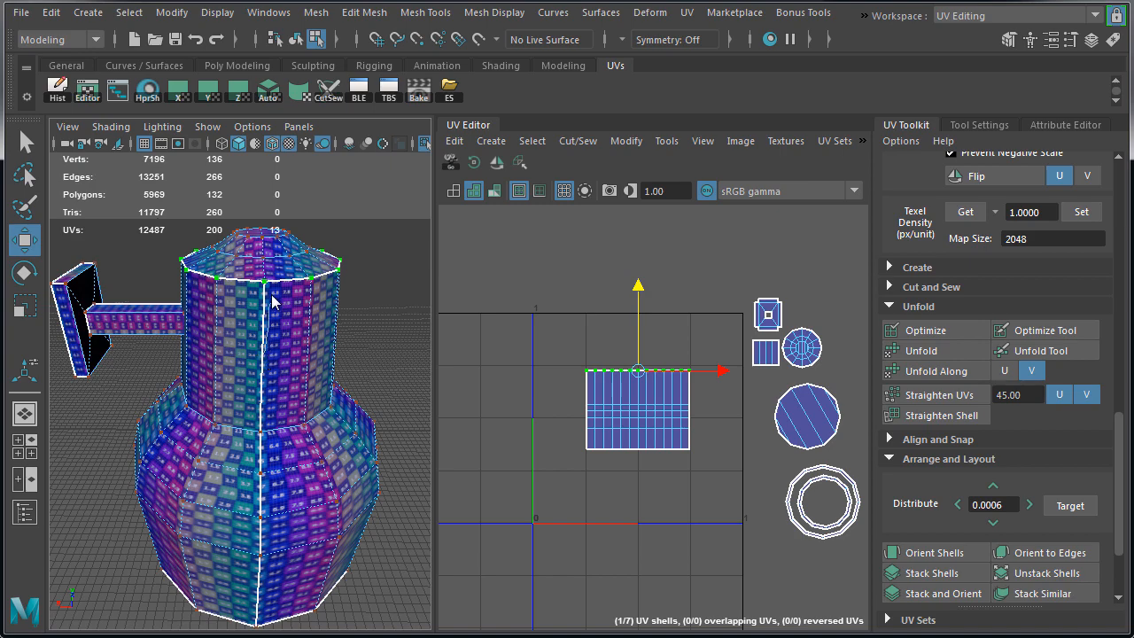
Cut the body shell along the full vertical edge line that runs behind the wall bracket's arm
{"action": "right_click_drag", "start_coordinate": [272, 296], "coordinate": [267, 300]}
{"action": "left_click_drag", "start_coordinate": [188, 357], "coordinate": [249, 322], "text": "alt"}
{"action": "left_click", "coordinate": [229, 314]}
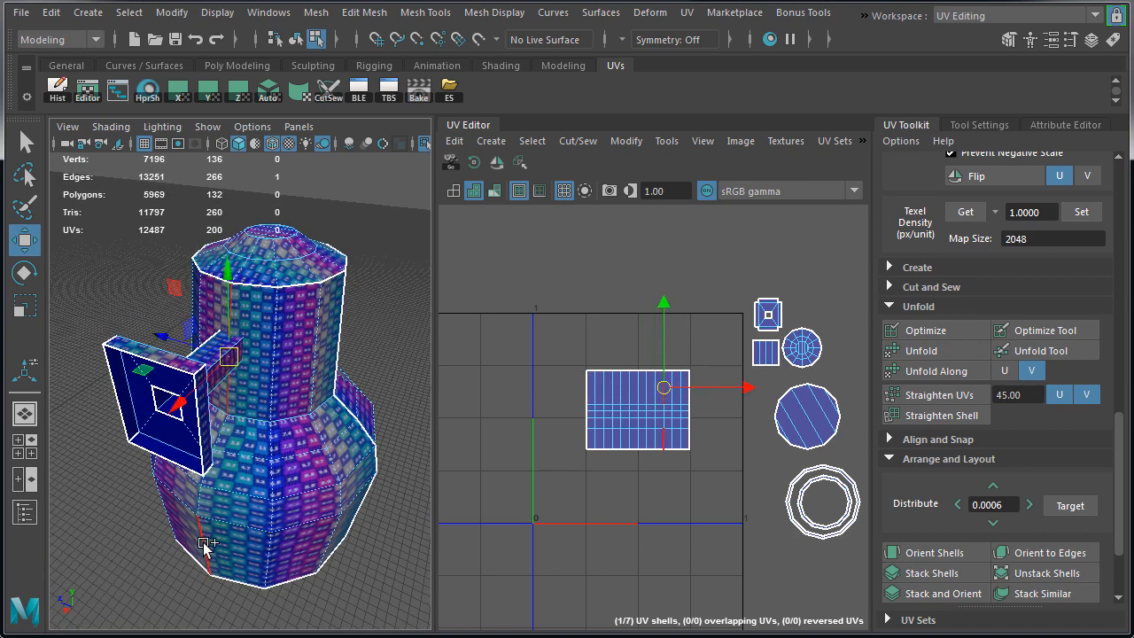
{"action": "left_click_drag", "start_coordinate": [204, 545], "coordinate": [205, 523], "text": "alt"}
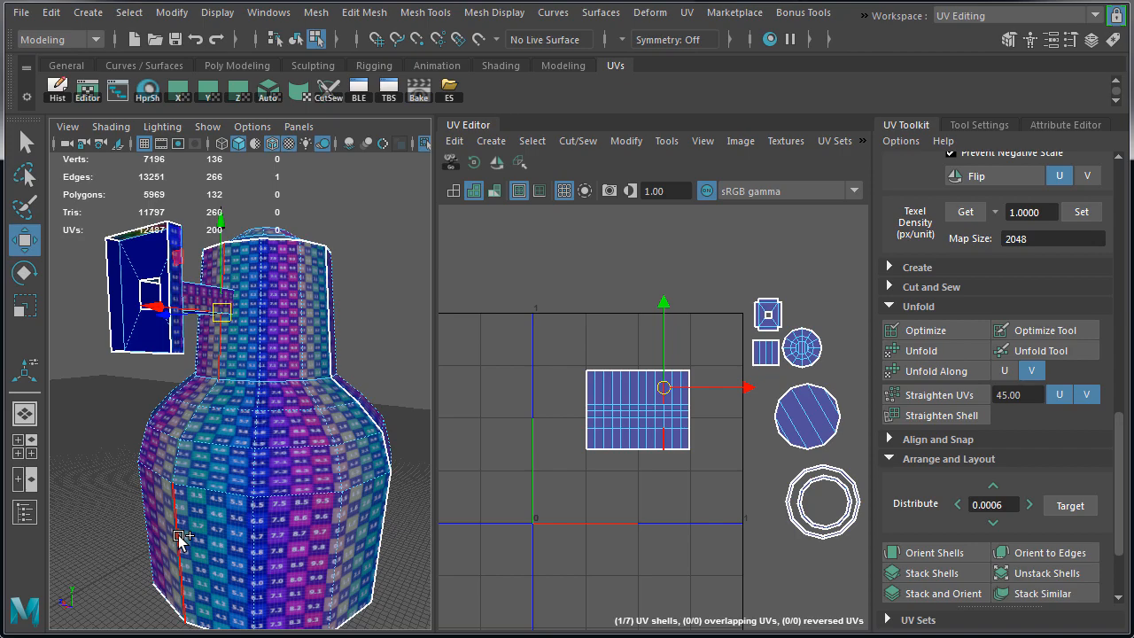
{"action": "double_click", "coordinate": [180, 537]}
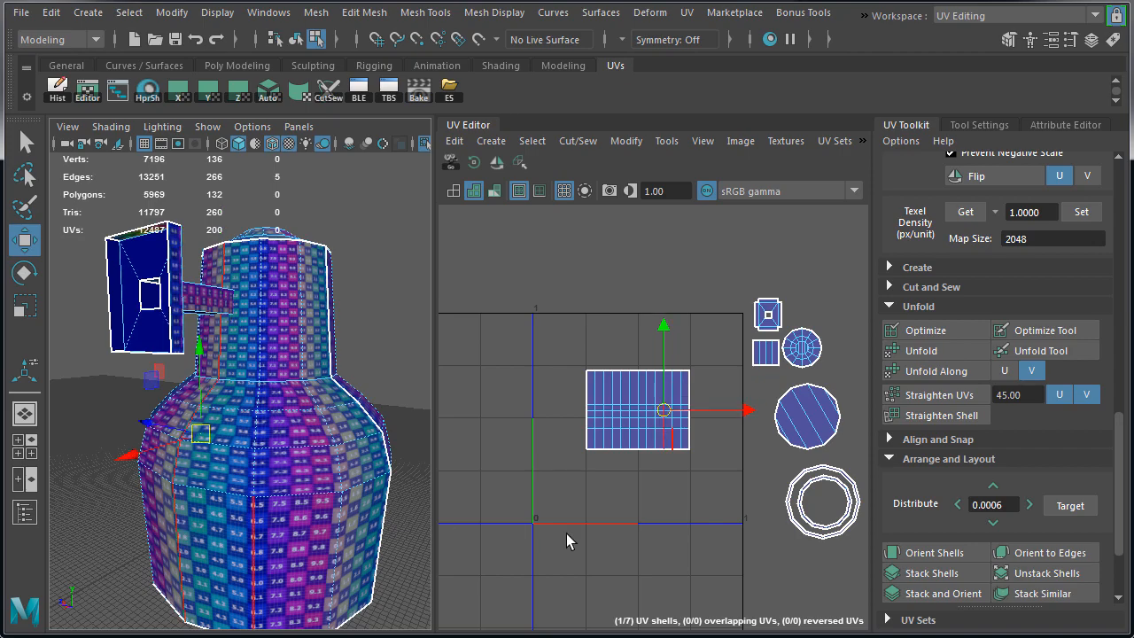
{"action": "left_click_drag", "start_coordinate": [339, 381], "coordinate": [327, 444], "text": "alt"}
{"action": "scroll", "coordinate": [663, 446], "scroll_direction": "up", "scroll_amount": 3}
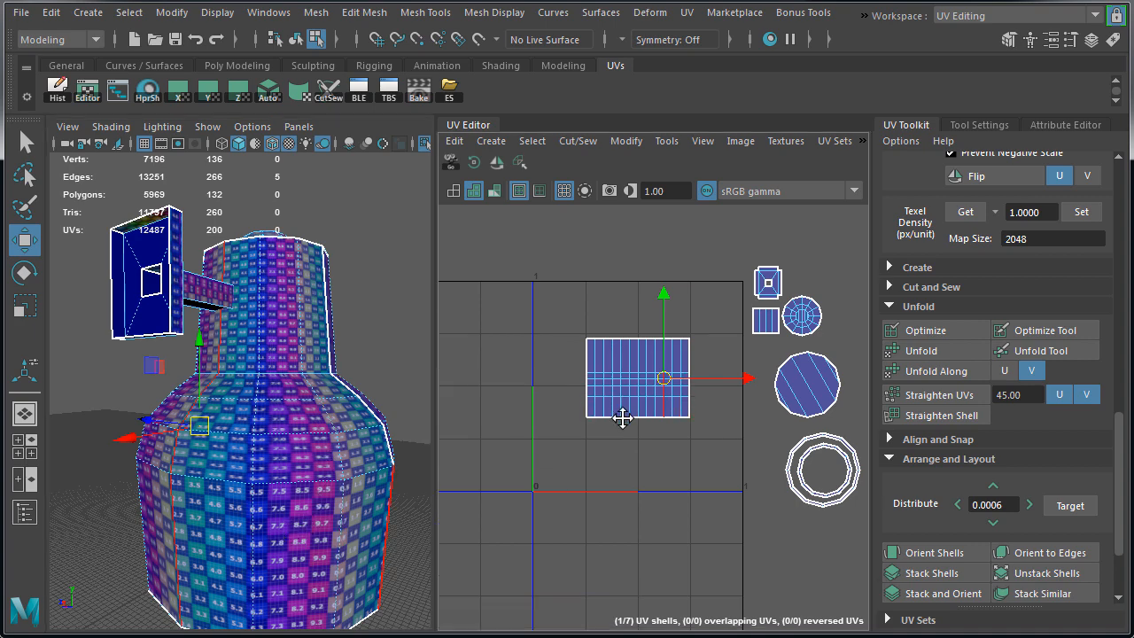
{"action": "right_click", "coordinate": [660, 431], "text": "shift"}
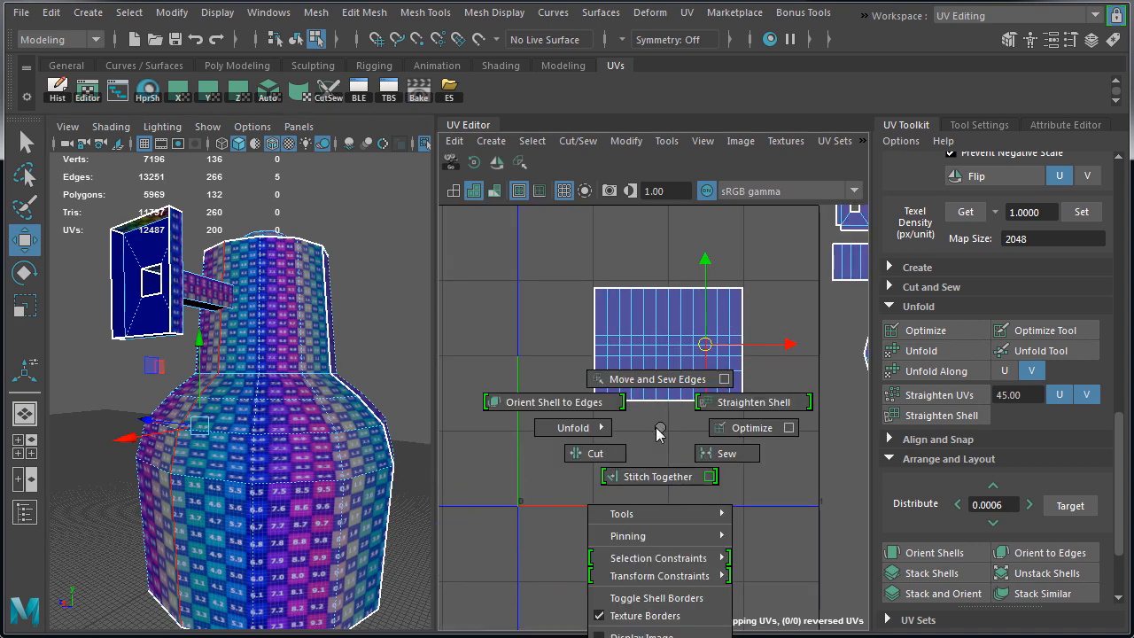
{"action": "left_click", "coordinate": [608, 449]}
Select the border edges of the old vertical seam and move and sew them to rejoin the two body pieces
{"action": "right_click_drag", "start_coordinate": [736, 318], "coordinate": [740, 285]}
{"action": "left_click", "coordinate": [742, 327]}
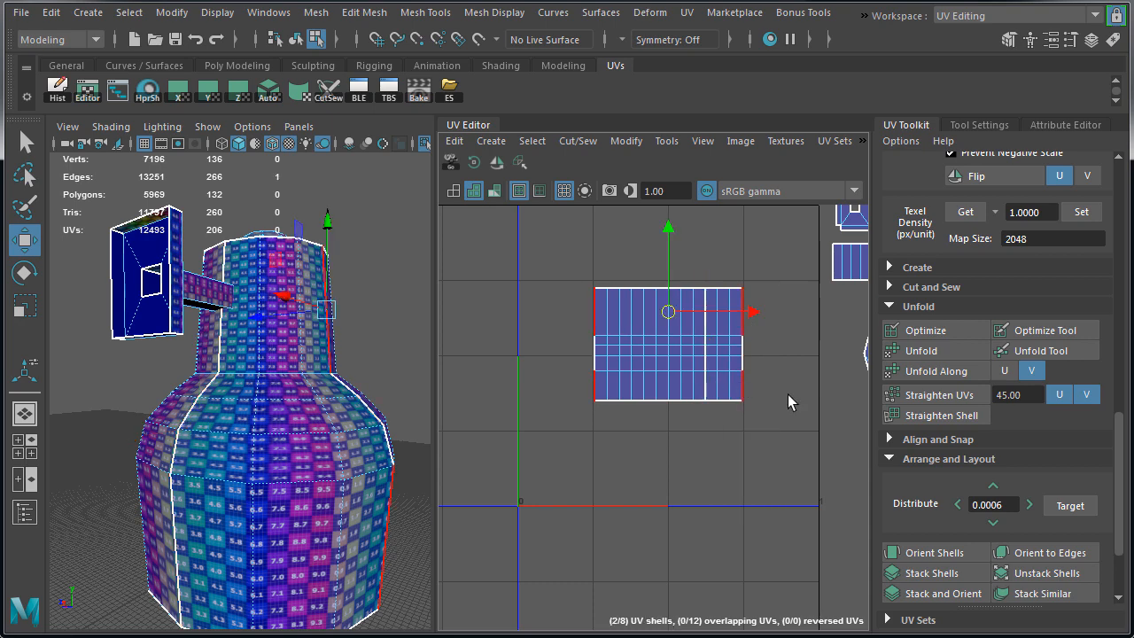
{"action": "scroll", "coordinate": [787, 395], "scroll_direction": "up", "scroll_amount": 1}
{"action": "left_click", "coordinate": [749, 332], "text": "shift"}
{"action": "left_click", "coordinate": [749, 343], "text": "shift"}
{"action": "left_click", "coordinate": [749, 358], "text": "shift"}
{"action": "left_click", "coordinate": [750, 382], "text": "shift"}
{"action": "right_click", "coordinate": [797, 274], "text": "shift"}
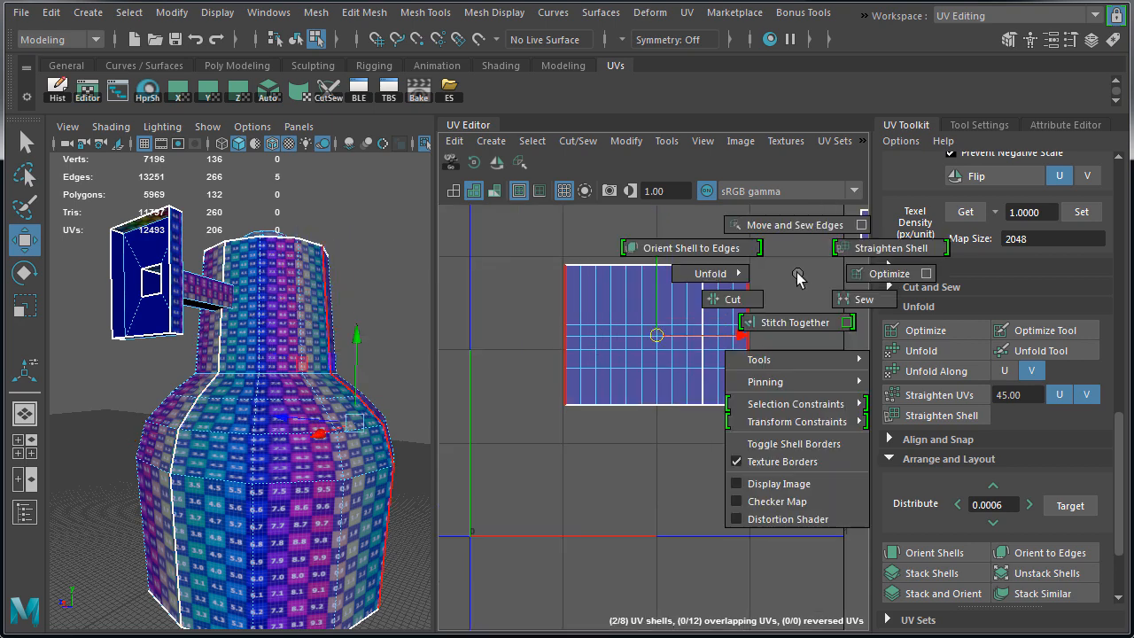
{"action": "right_click_drag", "start_coordinate": [797, 279], "coordinate": [792, 230], "text": "shift"}
{"action": "left_click_drag", "start_coordinate": [215, 371], "coordinate": [83, 385], "text": "alt"}
{"action": "right_click_drag", "start_coordinate": [151, 396], "coordinate": [225, 418], "text": "alt"}
{"action": "middle_click_drag", "start_coordinate": [254, 427], "coordinate": [274, 292], "text": "alt"}
{"action": "right_click_drag", "start_coordinate": [274, 291], "coordinate": [192, 305], "text": "alt"}
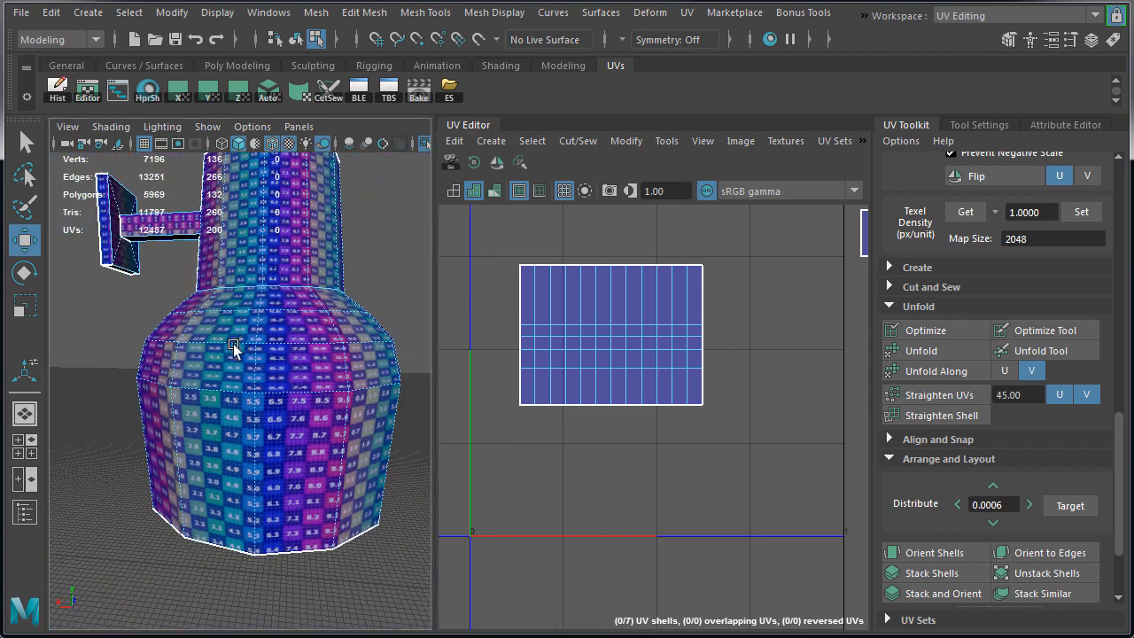
Select the four inner horizontal UV rows of the body shell, leaving out its top and bottom borders
{"action": "right_click", "coordinate": [596, 364]}
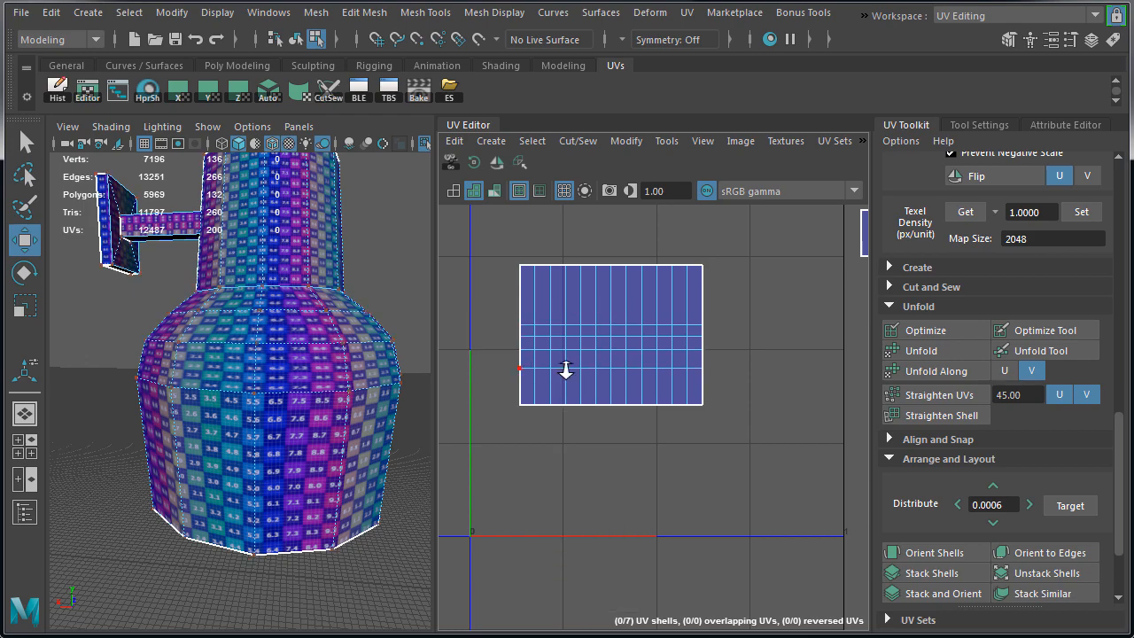
{"action": "right_click_drag", "start_coordinate": [565, 370], "coordinate": [538, 337], "text": "alt"}
{"action": "left_click_drag", "start_coordinate": [822, 387], "coordinate": [822, 389]}
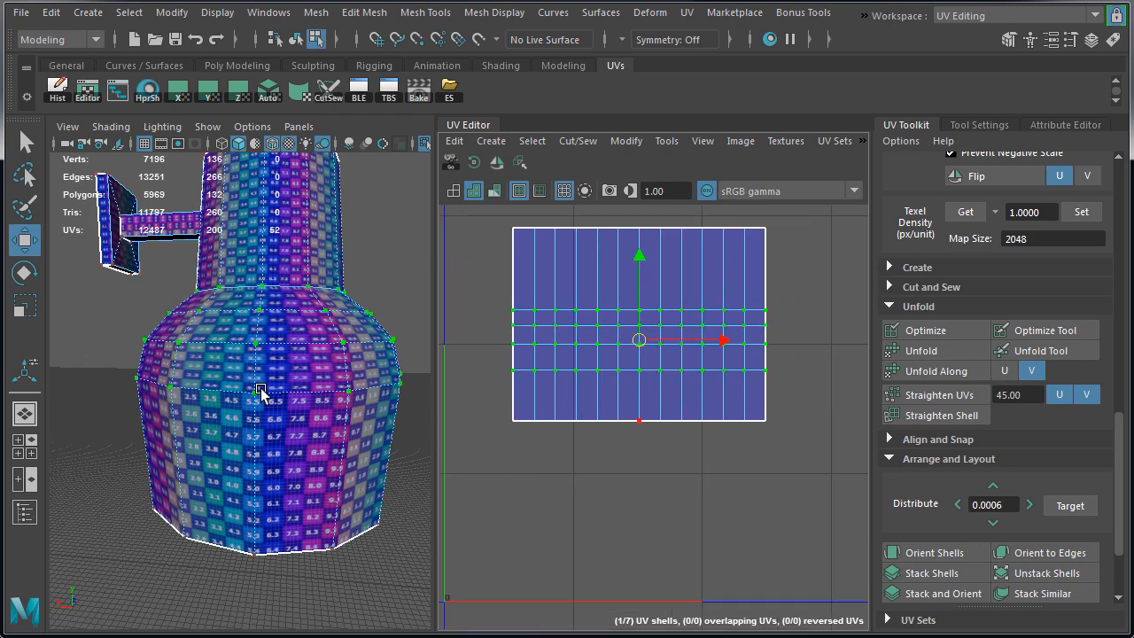
{"action": "scroll", "coordinate": [266, 385], "scroll_direction": "up", "scroll_amount": 6}
{"action": "left_click_drag", "start_coordinate": [252, 377], "coordinate": [251, 386], "text": "alt"}
Try to unfold the selected inner rows in both directions
{"action": "left_click", "coordinate": [957, 353]}
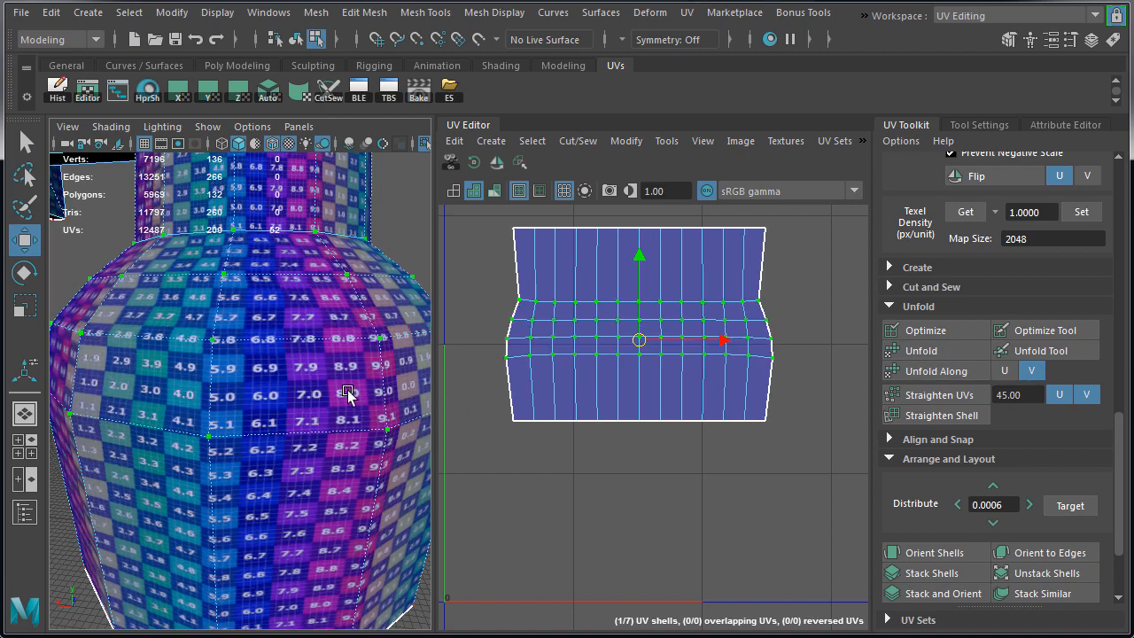
{"action": "mouse_move", "coordinate": [290, 430]}
{"action": "left_mouse_down", "text": "alt"}
{"action": "mouse_move", "coordinate": [284, 408]}
{"action": "mouse_move", "coordinate": [295, 451]}
{"action": "left_mouse_up", "text": "alt"}
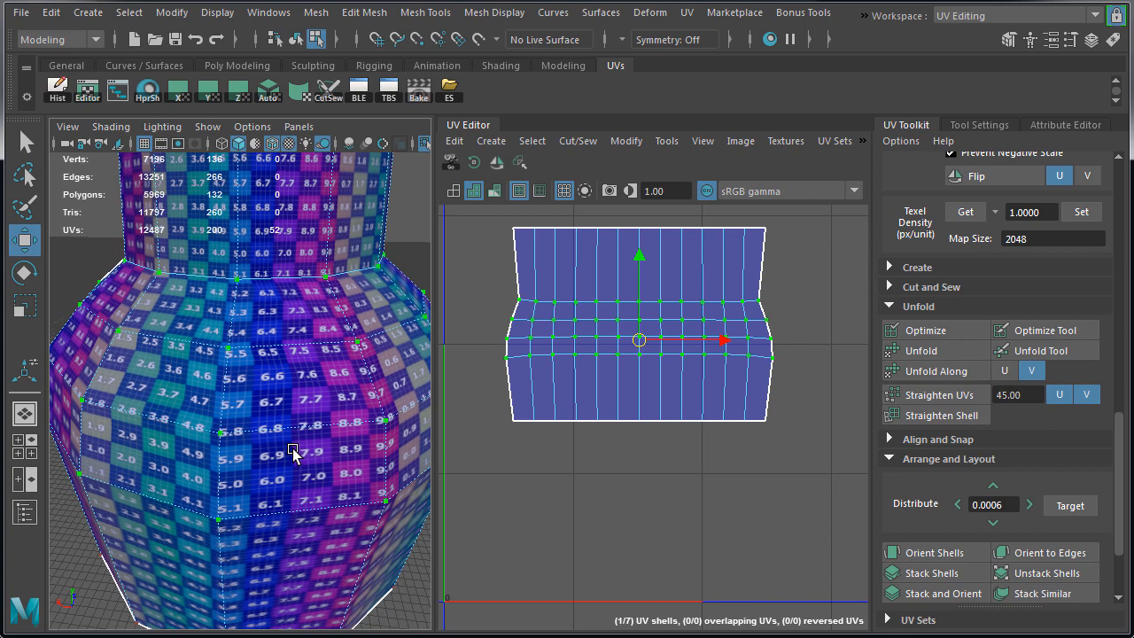
{"action": "key", "text": "ctrl+z"}
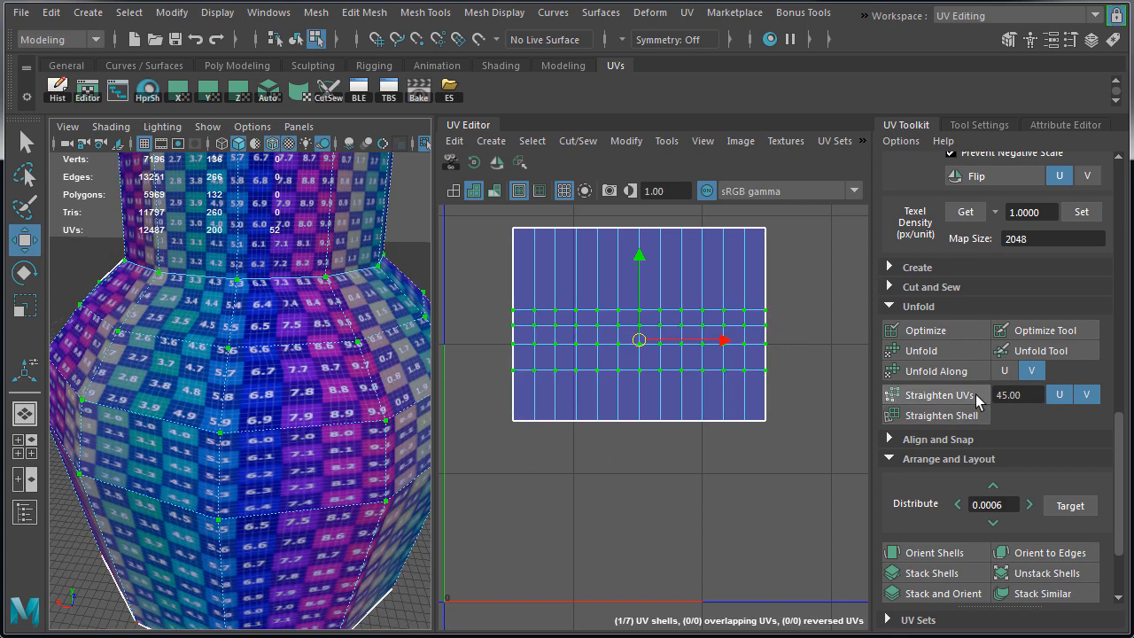
Unfold the selected inner UV rows of the body shell along V and along U
{"action": "left_click", "coordinate": [956, 376]}
{"action": "left_click_drag", "start_coordinate": [266, 450], "coordinate": [315, 382], "text": "alt"}
{"action": "left_click", "coordinate": [1004, 370]}
{"action": "left_click", "coordinate": [942, 371]}
{"action": "left_click_drag", "start_coordinate": [330, 337], "coordinate": [285, 370], "text": "alt"}
{"action": "left_click_drag", "start_coordinate": [344, 514], "coordinate": [364, 412], "text": "alt"}
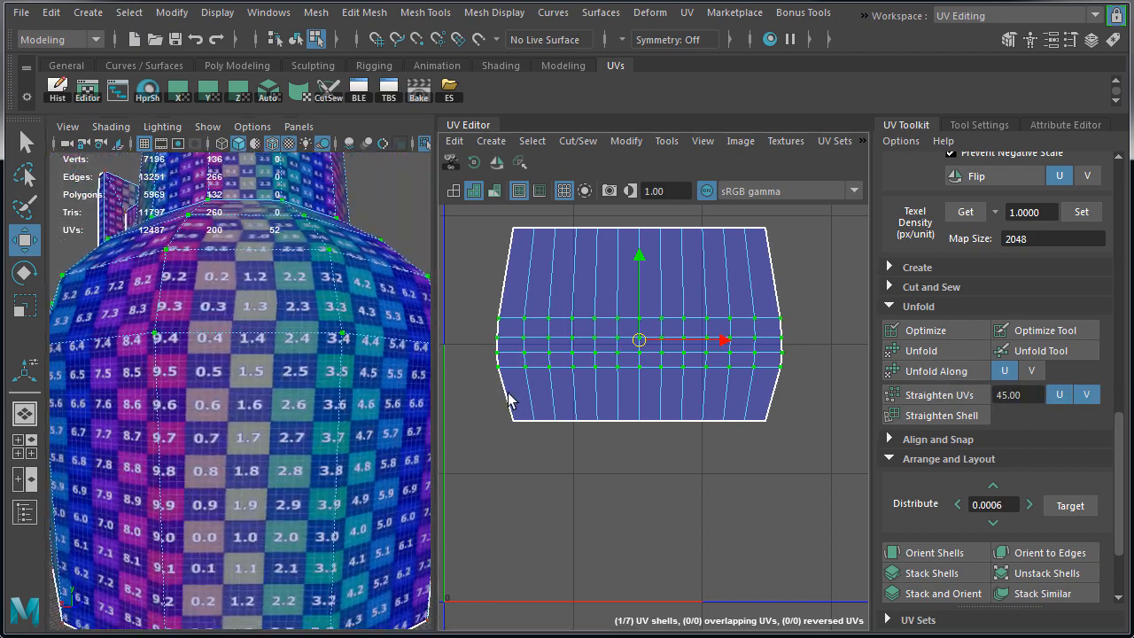
Try a full unfold of the inner rows combined with shifting the body shell's bottom UV row
{"action": "left_click_drag", "start_coordinate": [640, 340], "coordinate": [639, 340]}
{"action": "left_click_drag", "start_coordinate": [303, 276], "coordinate": [340, 372], "text": "alt"}
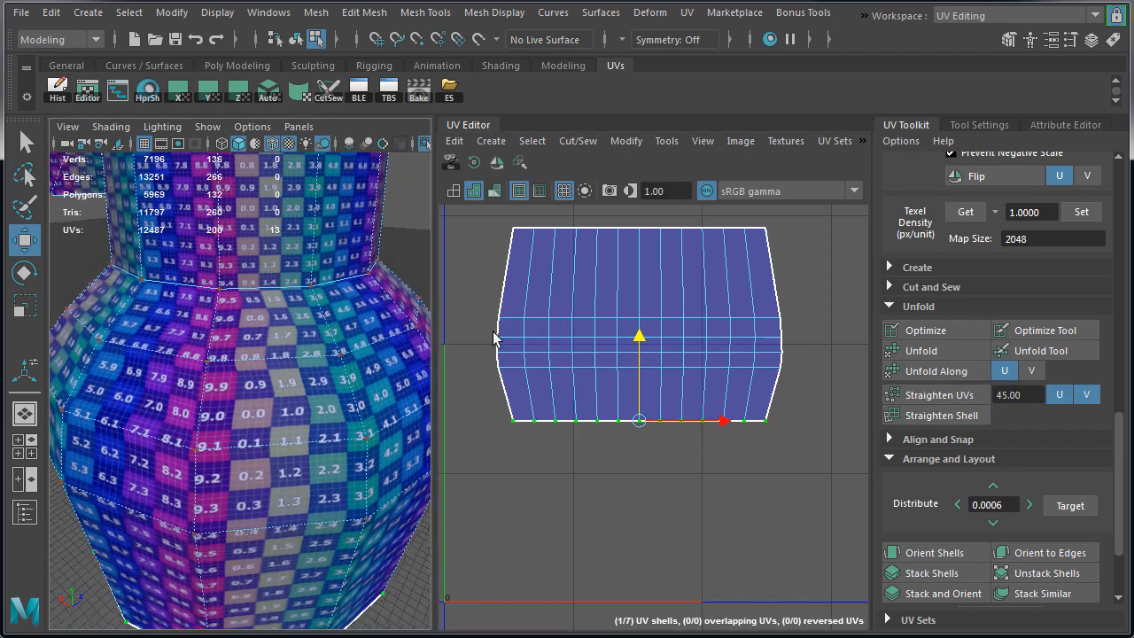
{"action": "left_click", "coordinate": [944, 351]}
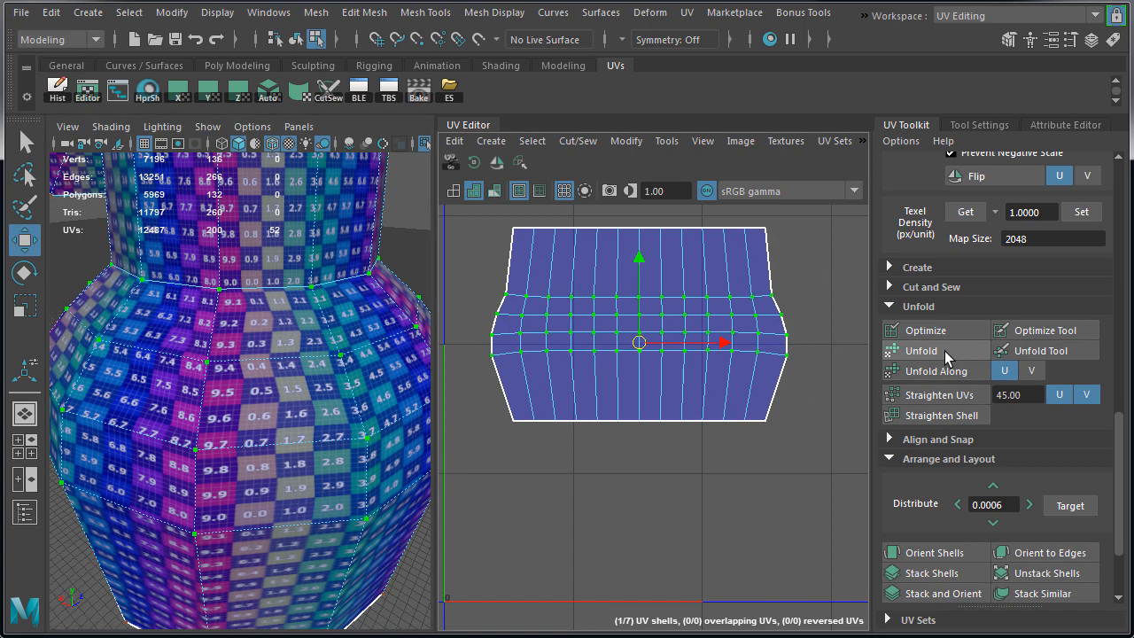
{"action": "scroll", "coordinate": [292, 377], "scroll_direction": "up", "scroll_amount": 5}
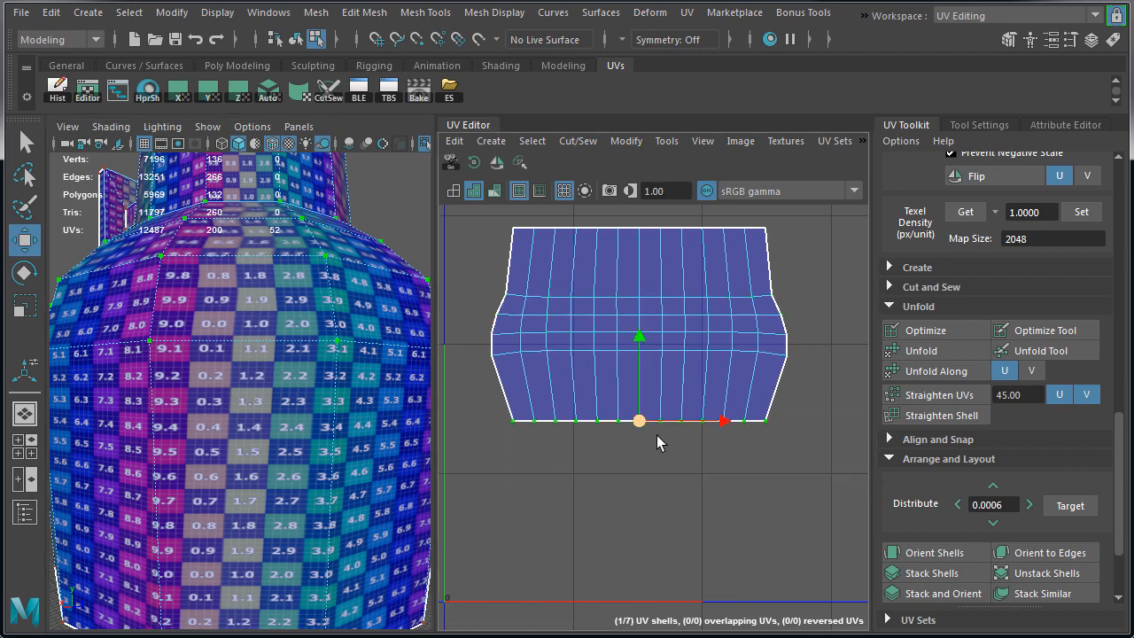
{"action": "left_click_drag", "start_coordinate": [643, 339], "coordinate": [642, 318]}
{"action": "left_click_drag", "start_coordinate": [282, 410], "coordinate": [435, 455], "text": "alt"}
{"action": "key", "text": "ctrl+z"}
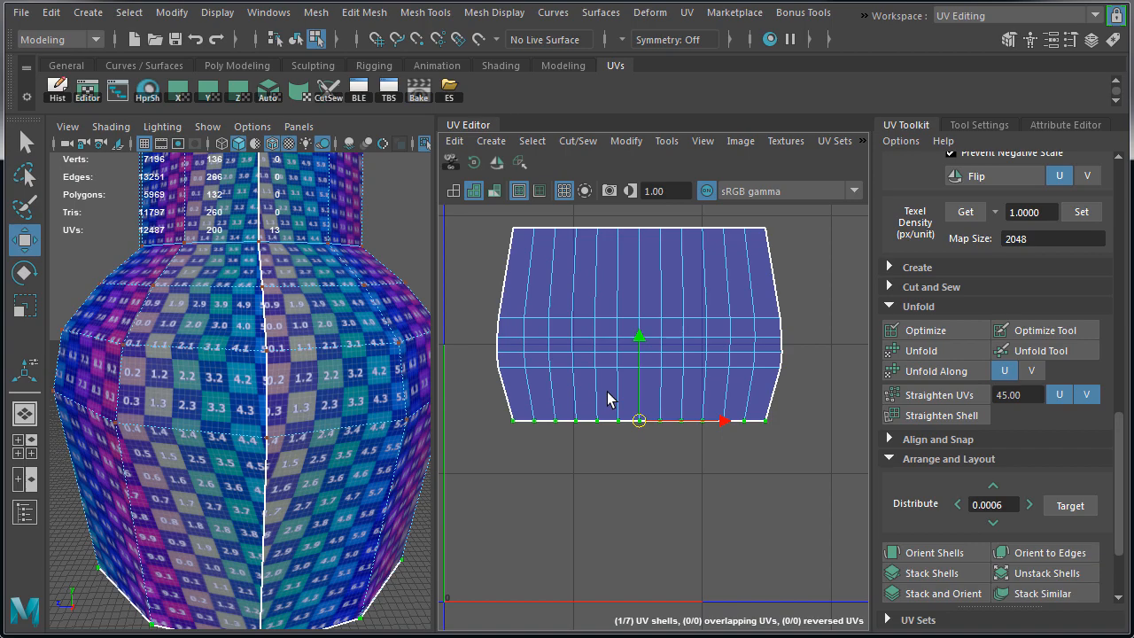
Examine the checker texture around the bottle's neck, shoulder and lower body for stretching
{"action": "left_click_drag", "start_coordinate": [247, 407], "coordinate": [344, 389], "text": "alt"}
{"action": "left_click_drag", "start_coordinate": [189, 420], "coordinate": [160, 402], "text": "alt"}
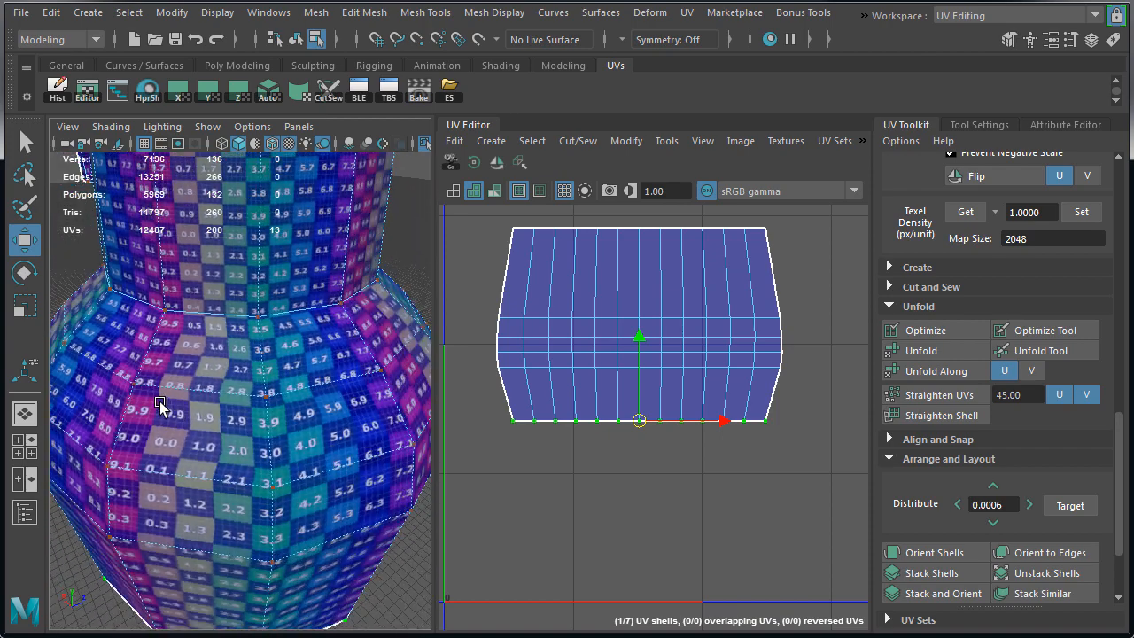
{"action": "scroll", "coordinate": [234, 408], "scroll_direction": "up", "scroll_amount": 5}
{"action": "scroll", "coordinate": [234, 407], "scroll_direction": "down", "scroll_amount": 10}
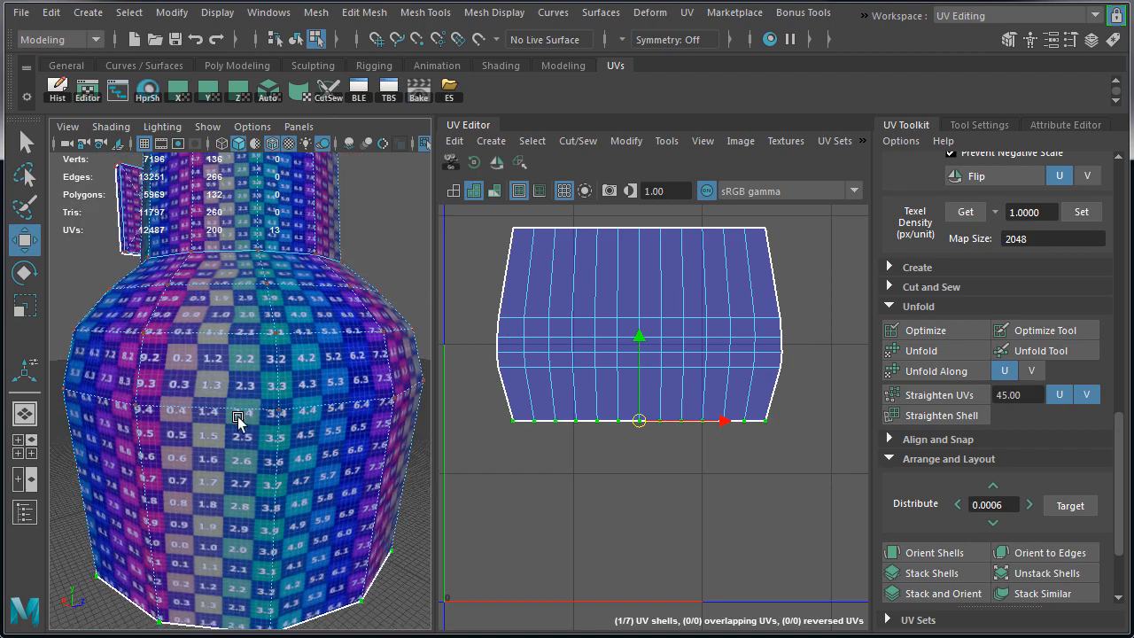
{"action": "scroll", "coordinate": [286, 431], "scroll_direction": "up", "scroll_amount": 10}
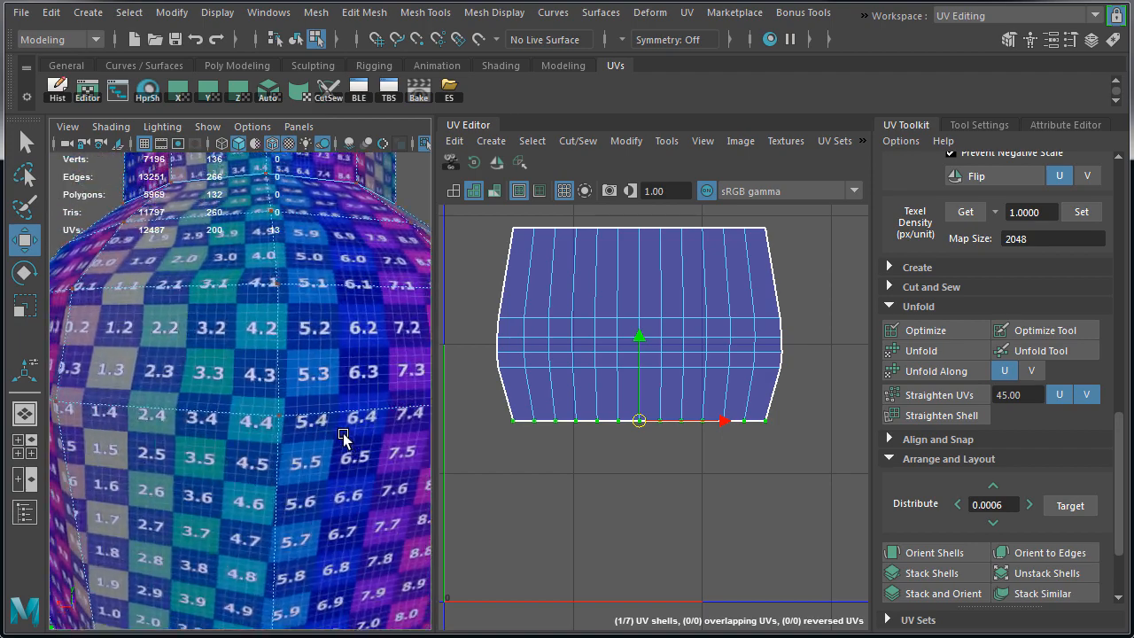
{"action": "scroll", "coordinate": [324, 430], "scroll_direction": "up", "scroll_amount": 4}
{"action": "scroll", "coordinate": [257, 423], "scroll_direction": "down", "scroll_amount": 8}
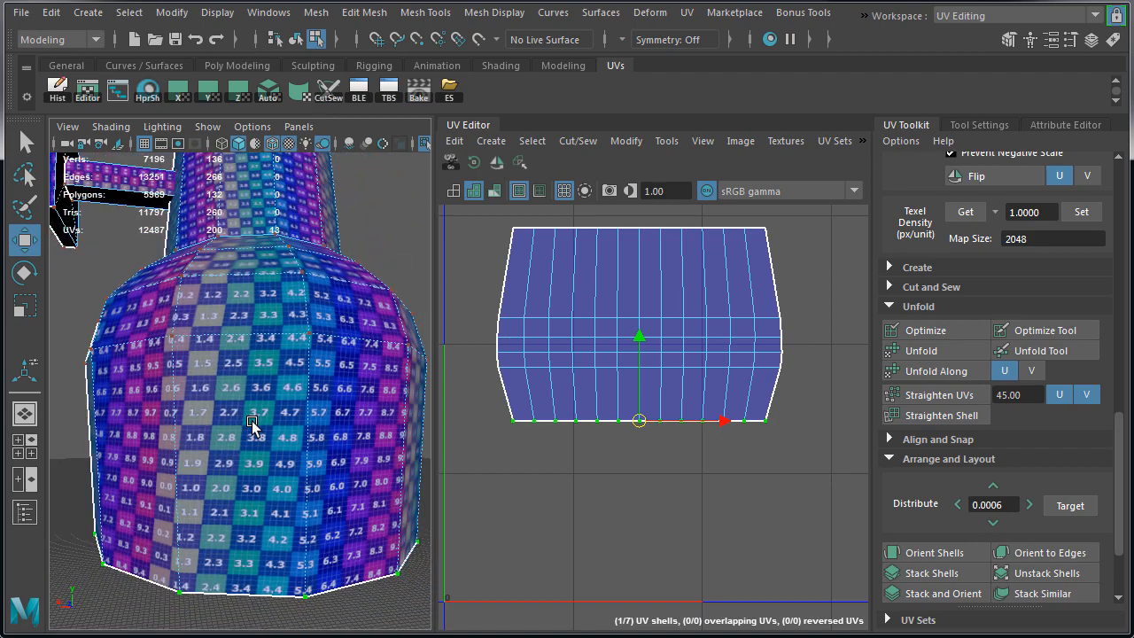
Select the UVs of all the fixture's shells and set their texel density to 1.0 at map size 2048
{"action": "right_click_drag", "start_coordinate": [608, 344], "coordinate": [664, 354]}
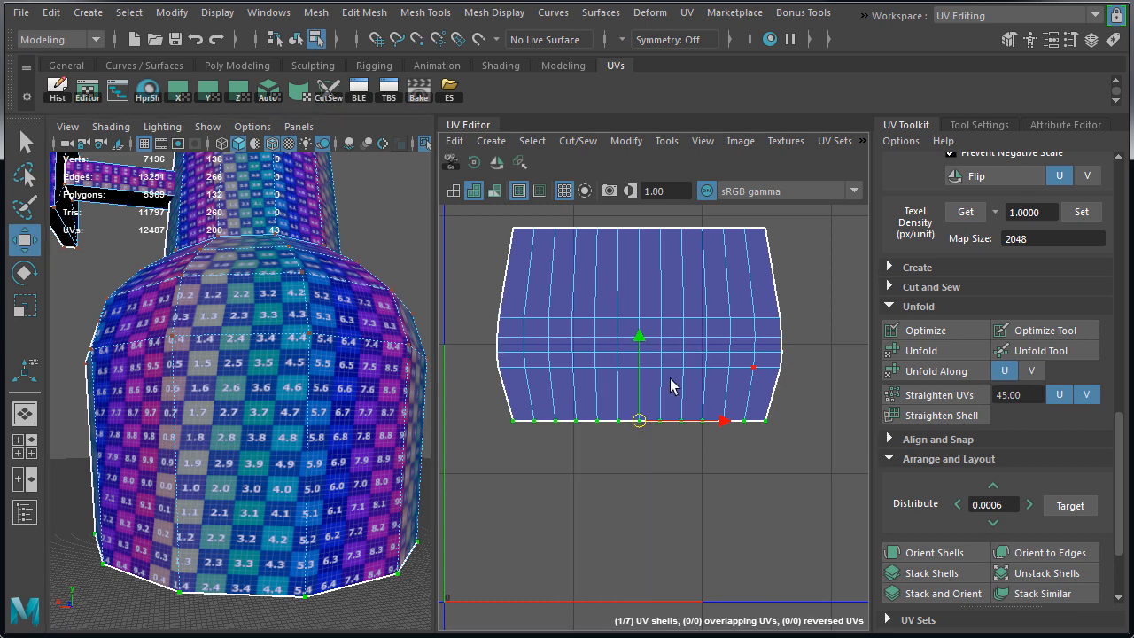
{"action": "scroll", "coordinate": [789, 377], "scroll_direction": "down", "scroll_amount": 3}
{"action": "middle_click_drag", "start_coordinate": [764, 387], "coordinate": [633, 450], "text": "alt"}
{"action": "right_click_drag", "start_coordinate": [785, 434], "coordinate": [642, 440], "text": "alt"}
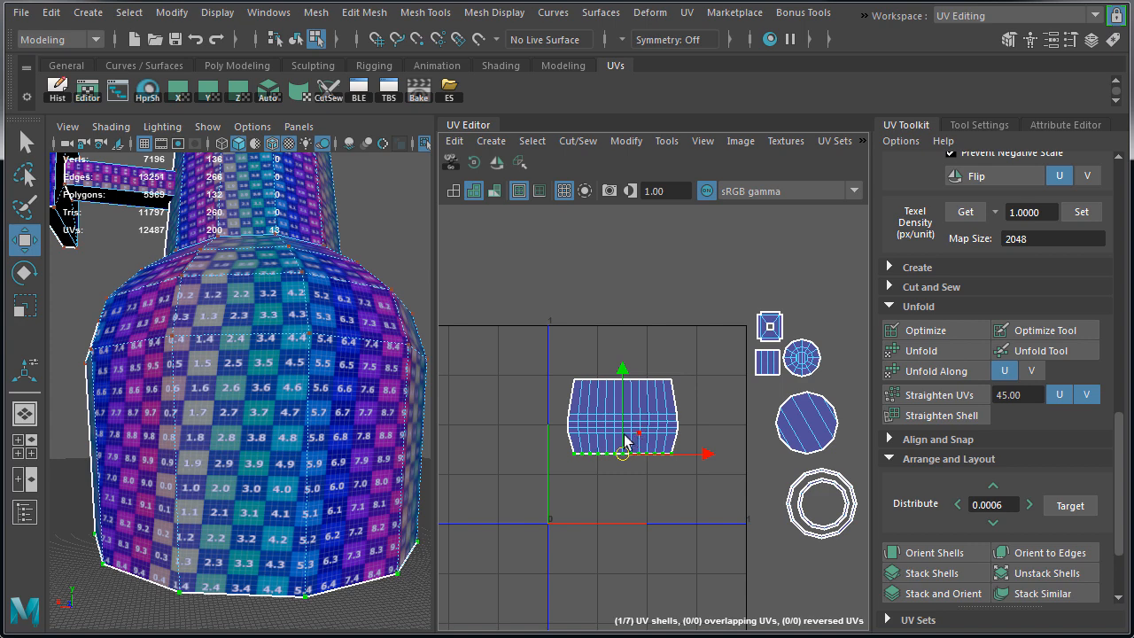
{"action": "middle_click_drag", "start_coordinate": [713, 485], "coordinate": [672, 488], "text": "alt"}
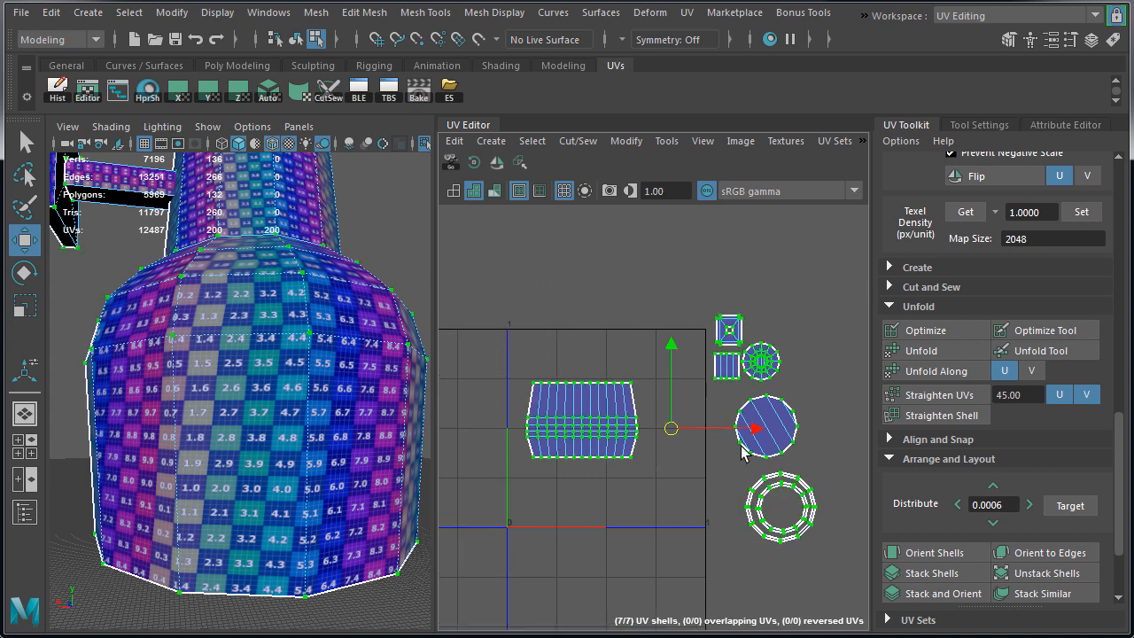
{"action": "scroll", "coordinate": [723, 439], "scroll_direction": "down", "scroll_amount": 3}
{"action": "left_click", "coordinate": [1074, 212]}
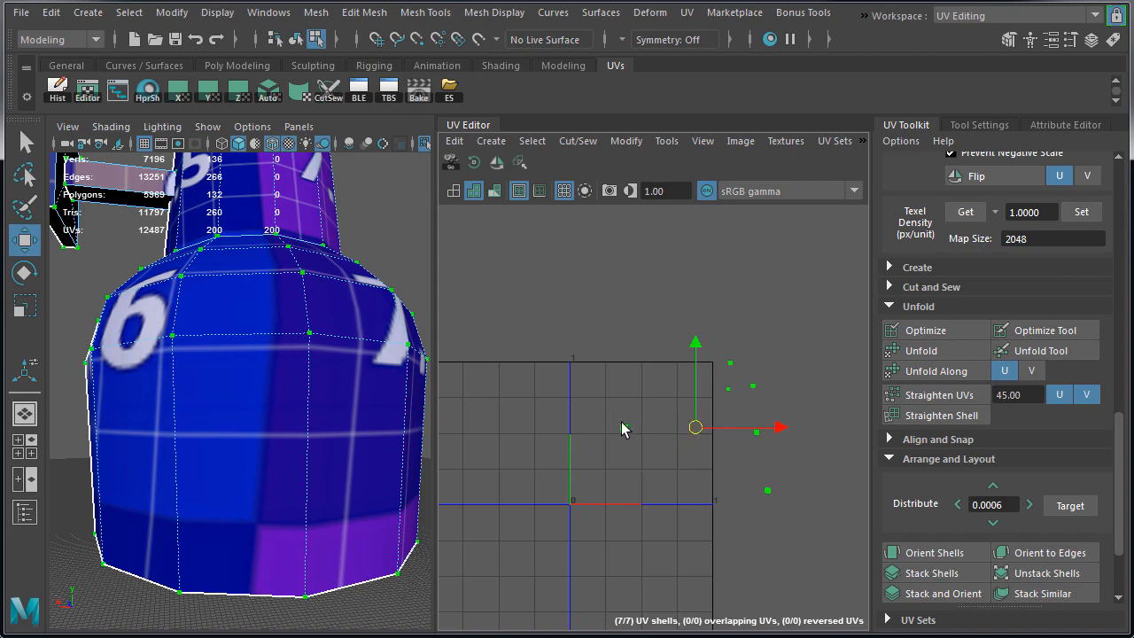
Arrange the bottle fixture's UV shells compactly beneath the body shell and move the whole group beside the UV tile's lower-right corner
{"action": "left_click_drag", "start_coordinate": [699, 426], "coordinate": [756, 437]}
{"action": "left_click_drag", "start_coordinate": [346, 390], "coordinate": [134, 427], "text": "alt"}
{"action": "right_click_drag", "start_coordinate": [332, 430], "coordinate": [241, 444], "text": "alt"}
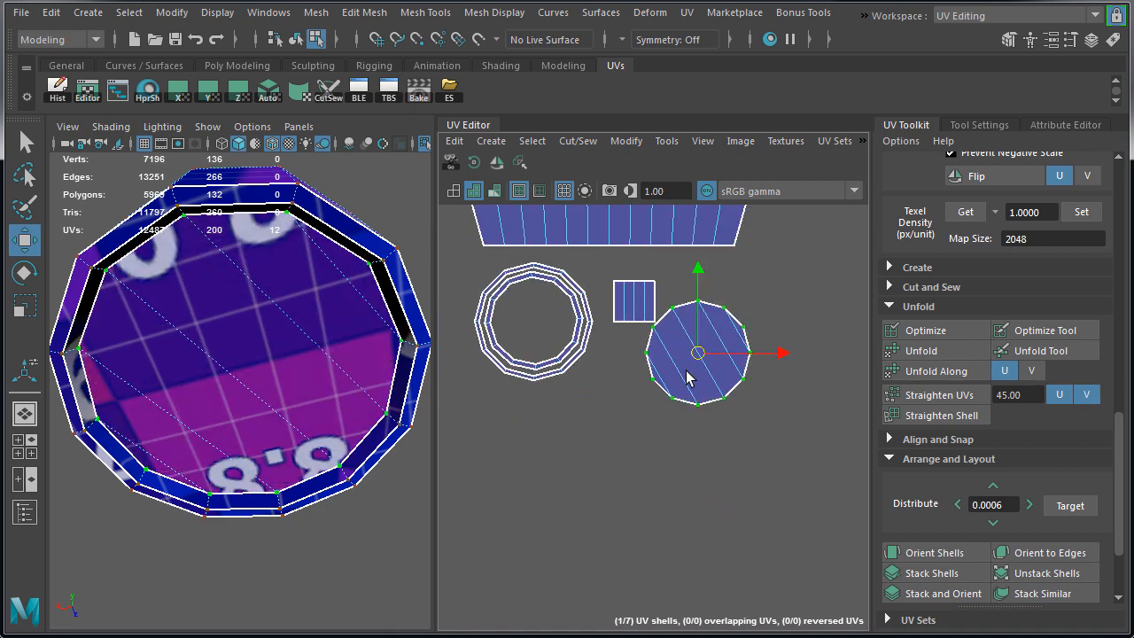
{"action": "key", "text": "f"}
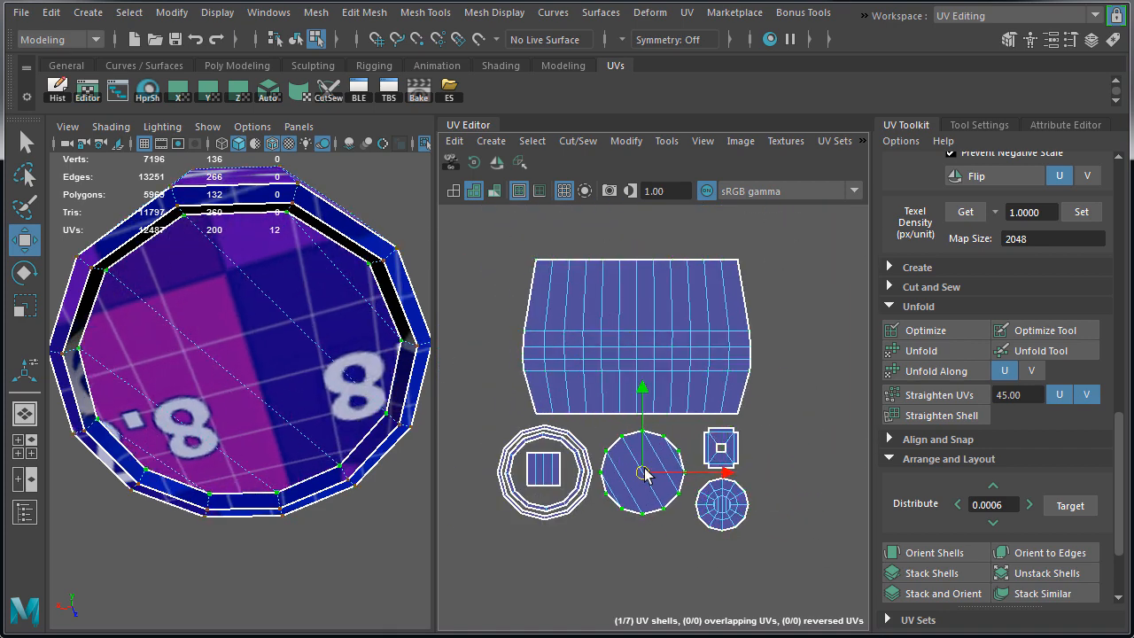
{"action": "scroll", "coordinate": [803, 482], "scroll_direction": "down", "scroll_amount": 8}
{"action": "left_click_drag", "start_coordinate": [722, 412], "coordinate": [808, 484]}
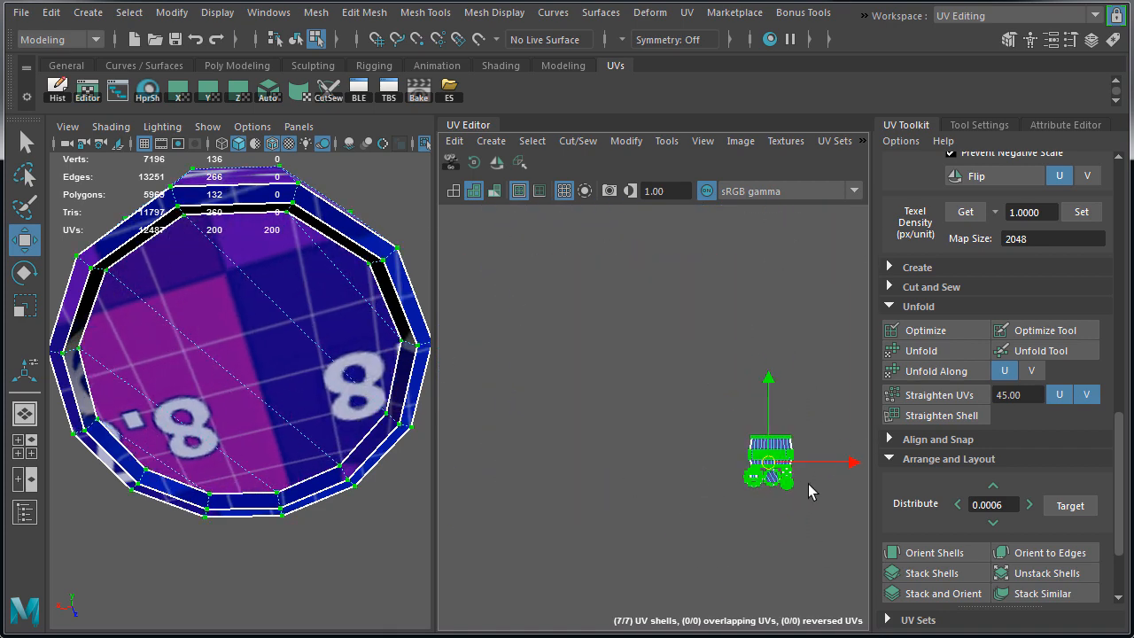
{"action": "left_click_drag", "start_coordinate": [796, 341], "coordinate": [634, 527]}
Return the bottle fixture to object mode, deselect it and bring the whole building back into view
{"action": "right_click", "coordinate": [281, 301]}
{"action": "left_click", "coordinate": [377, 272]}
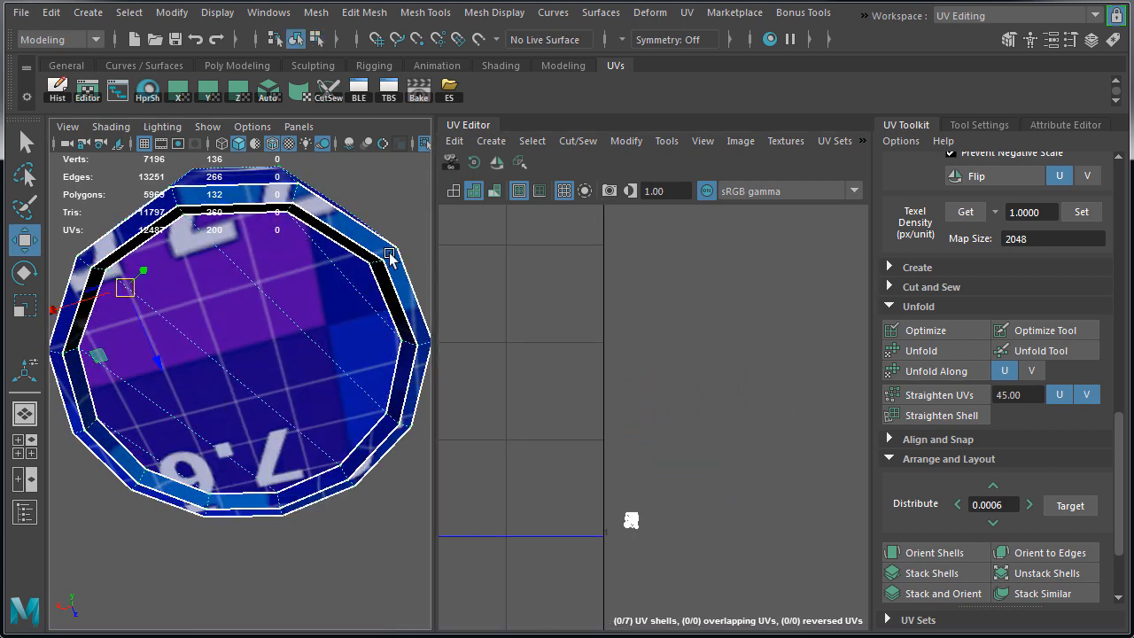
{"action": "right_click_drag", "start_coordinate": [376, 335], "coordinate": [415, 308]}
{"action": "left_click", "coordinate": [426, 229]}
{"action": "key", "text": "f"}
{"action": "right_click_drag", "start_coordinate": [346, 409], "coordinate": [268, 386], "text": "alt"}
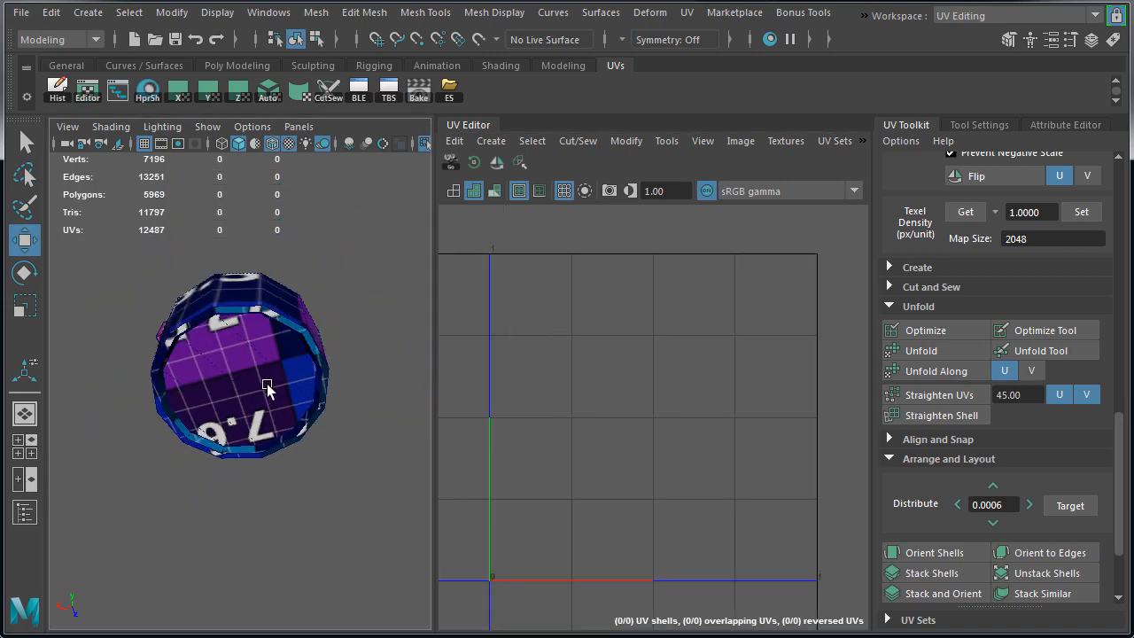
{"action": "left_click_drag", "start_coordinate": [269, 386], "coordinate": [193, 462], "text": "alt"}
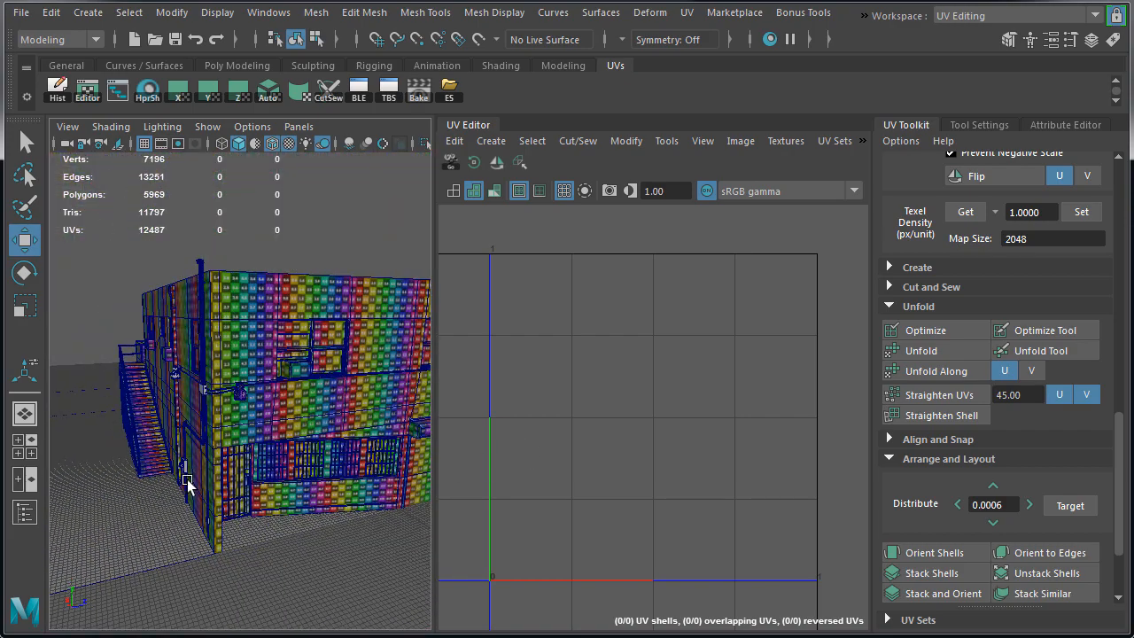
Select the long bar-shaped piece on the building's facade, frame it and isolate it
{"action": "left_click_drag", "start_coordinate": [359, 452], "coordinate": [340, 541], "text": "alt"}
{"action": "right_click_drag", "start_coordinate": [185, 396], "coordinate": [270, 400], "text": "alt"}
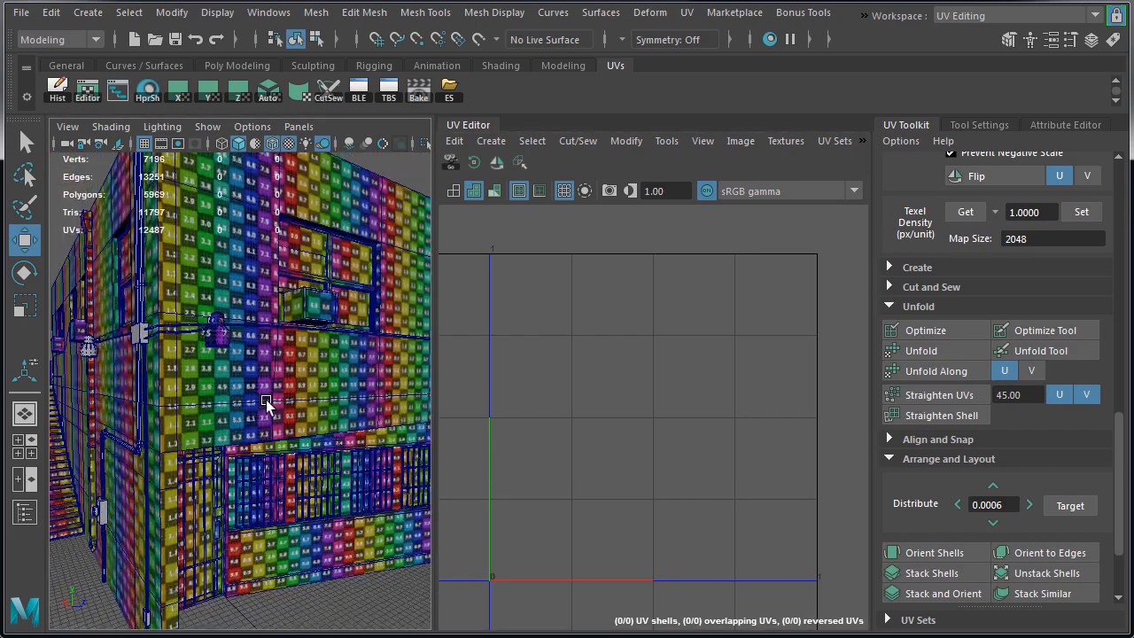
{"action": "left_click_drag", "start_coordinate": [269, 400], "coordinate": [280, 472], "text": "alt"}
{"action": "left_click", "coordinate": [281, 472]}
{"action": "key", "text": "f"}
{"action": "key", "text": "ctrl+1"}
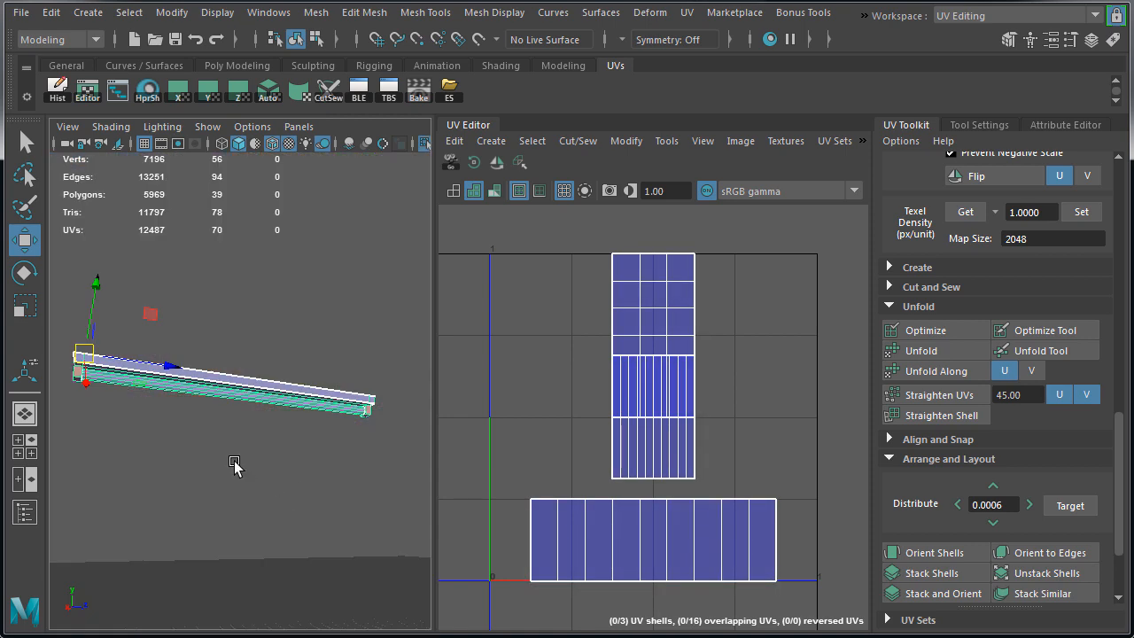
Assign the checker material to the long bar and generate its UVs with automatic mapping
{"action": "right_click", "coordinate": [384, 159]}
{"action": "left_click", "coordinate": [496, 627]}
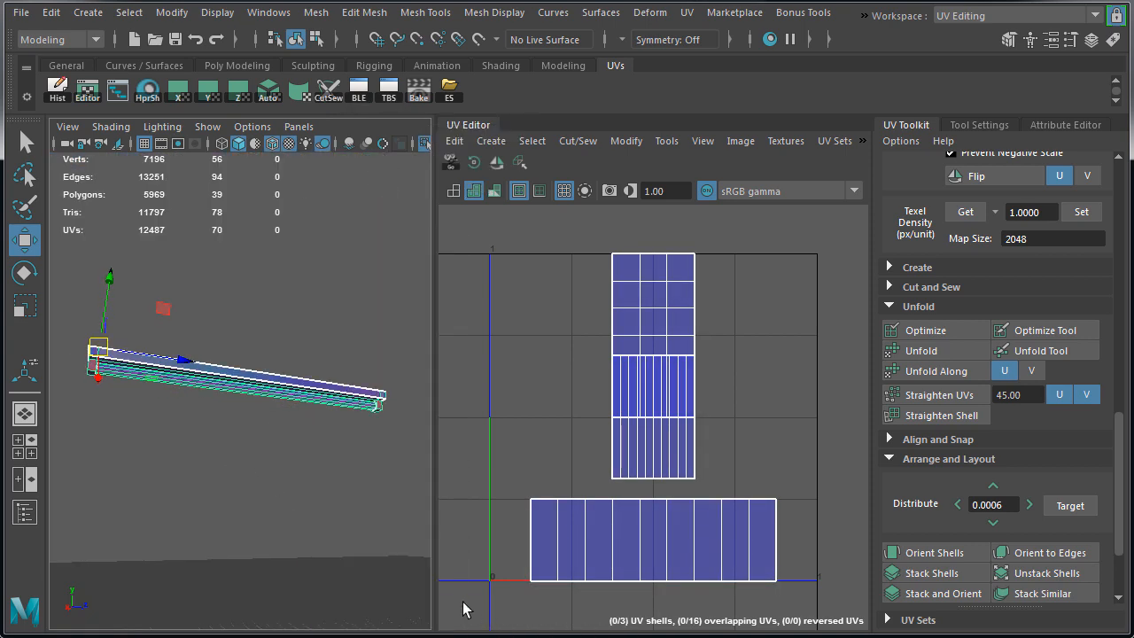
{"action": "left_click", "coordinate": [271, 94]}
{"action": "middle_click_drag", "start_coordinate": [109, 374], "coordinate": [218, 387], "text": "alt"}
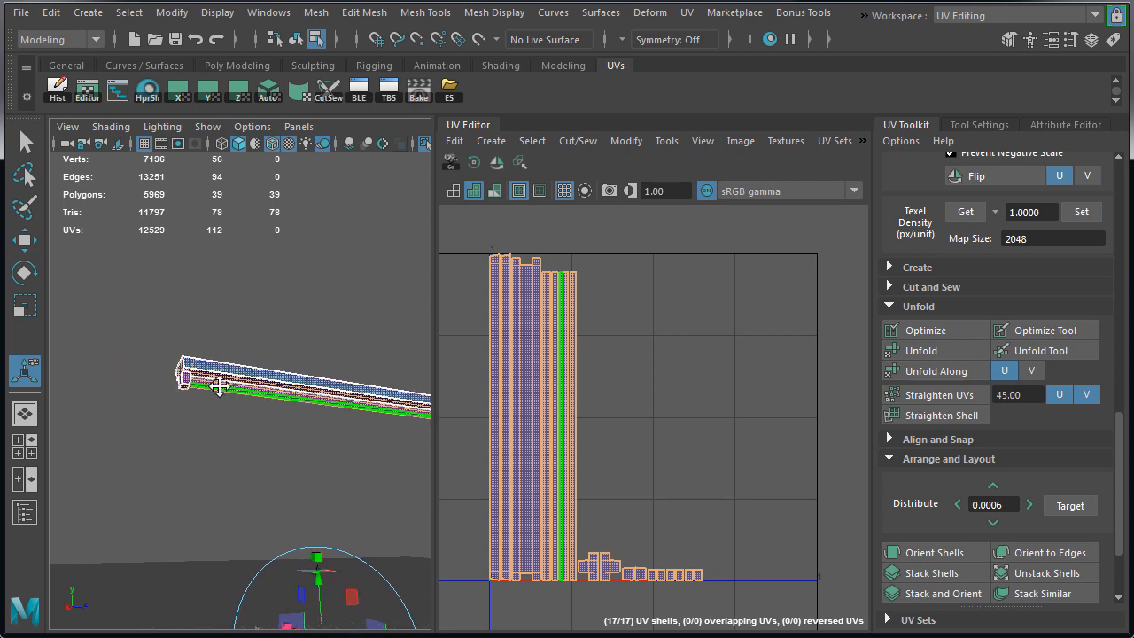
{"action": "right_click_drag", "start_coordinate": [218, 387], "coordinate": [236, 413], "text": "alt"}
{"action": "middle_click_drag", "start_coordinate": [236, 413], "coordinate": [341, 420], "text": "alt"}
Rotate the two narrow side shells of the bar's upper part to horizontal and stack them on each other
{"action": "right_click_drag", "start_coordinate": [509, 349], "coordinate": [523, 293]}
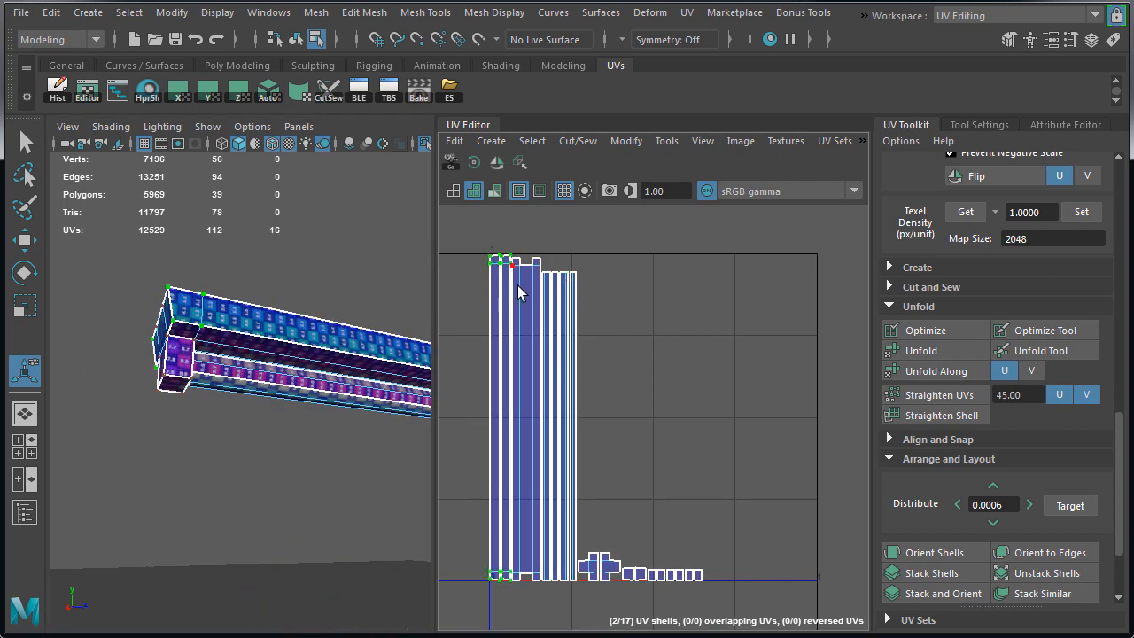
{"action": "middle_click_drag", "start_coordinate": [519, 293], "coordinate": [672, 294], "text": "alt"}
{"action": "left_click_drag", "start_coordinate": [240, 330], "coordinate": [292, 353], "text": "alt"}
{"action": "key", "text": "w"}
{"action": "left_click", "coordinate": [471, 161]}
{"action": "left_click_drag", "start_coordinate": [239, 325], "coordinate": [305, 341], "text": "alt"}
{"action": "right_click_drag", "start_coordinate": [306, 341], "coordinate": [441, 368], "text": "alt"}
{"action": "left_click", "coordinate": [948, 572]}
{"action": "scroll", "coordinate": [901, 546], "scroll_direction": "down", "scroll_amount": 2}
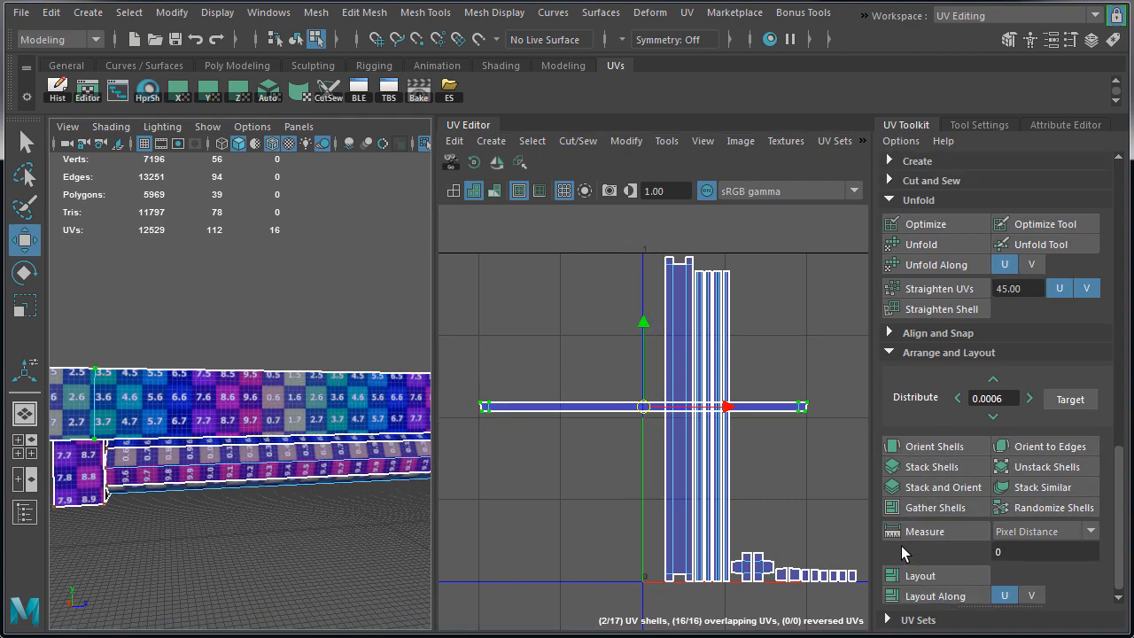
Move the stacked narrow shells clear of the upright strips, near the upper part of the UV tile
{"action": "scroll", "coordinate": [902, 546], "scroll_direction": "up", "scroll_amount": 1}
{"action": "left_click_drag", "start_coordinate": [165, 432], "coordinate": [193, 419], "text": "alt"}
{"action": "left_click_drag", "start_coordinate": [652, 401], "coordinate": [692, 316]}
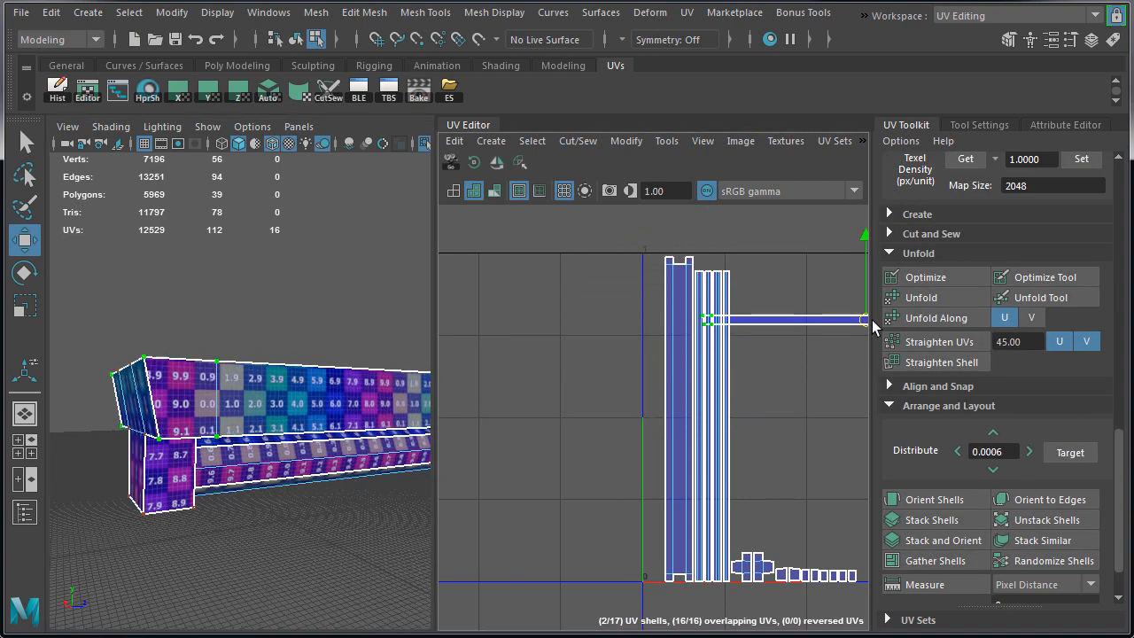
Rotate the bar's wide notched shell to horizontal and place it just beneath the stacked narrow shells
{"action": "left_click", "coordinate": [671, 264]}
{"action": "left_click_drag", "start_coordinate": [213, 306], "coordinate": [253, 372], "text": "alt"}
{"action": "left_click", "coordinate": [472, 163]}
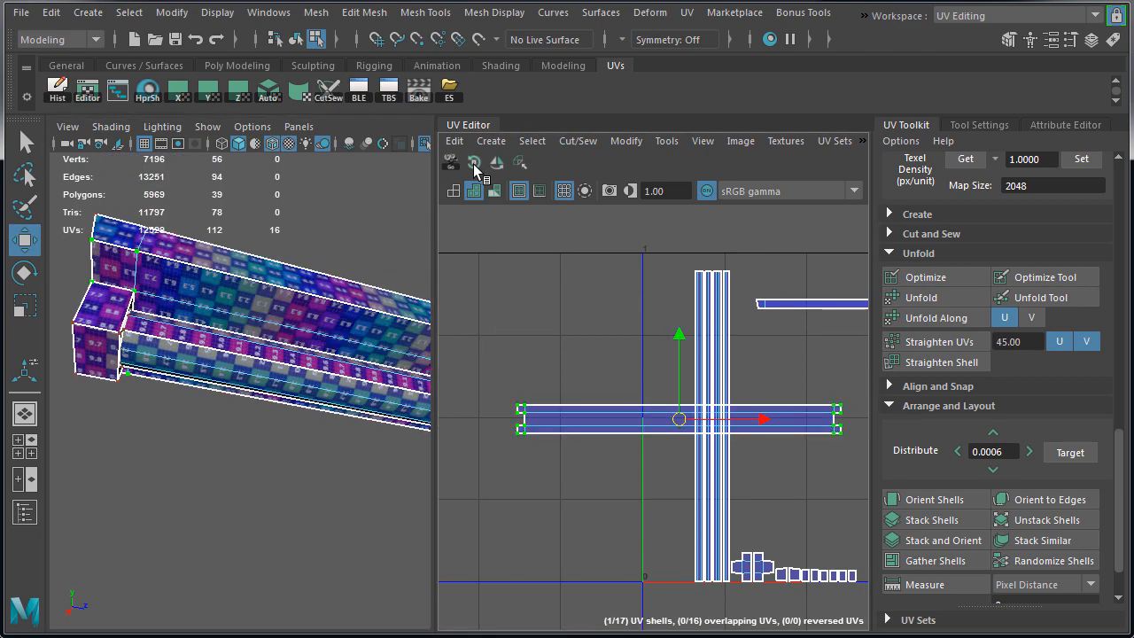
{"action": "middle_click_drag", "start_coordinate": [653, 378], "coordinate": [531, 392], "text": "alt"}
{"action": "left_click_drag", "start_coordinate": [579, 435], "coordinate": [822, 349]}
Move and sew the first pair of long strips on the rounded rod along their shared edge
{"action": "left_click_drag", "start_coordinate": [190, 319], "coordinate": [213, 222], "text": "alt"}
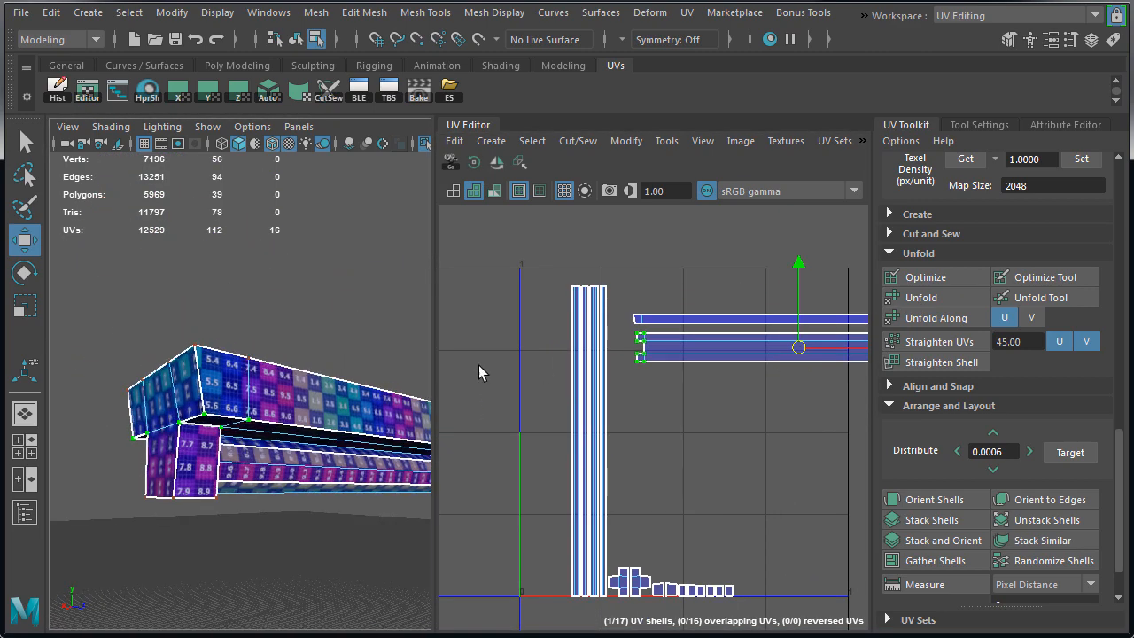
{"action": "scroll", "coordinate": [288, 452], "scroll_direction": "up", "scroll_amount": 3}
{"action": "scroll", "coordinate": [288, 452], "scroll_direction": "up", "scroll_amount": 3}
{"action": "left_click_drag", "start_coordinate": [289, 452], "coordinate": [257, 471], "text": "alt"}
{"action": "right_click_drag", "start_coordinate": [253, 369], "coordinate": [255, 425]}
{"action": "left_click_drag", "start_coordinate": [255, 425], "coordinate": [263, 457], "text": "alt"}
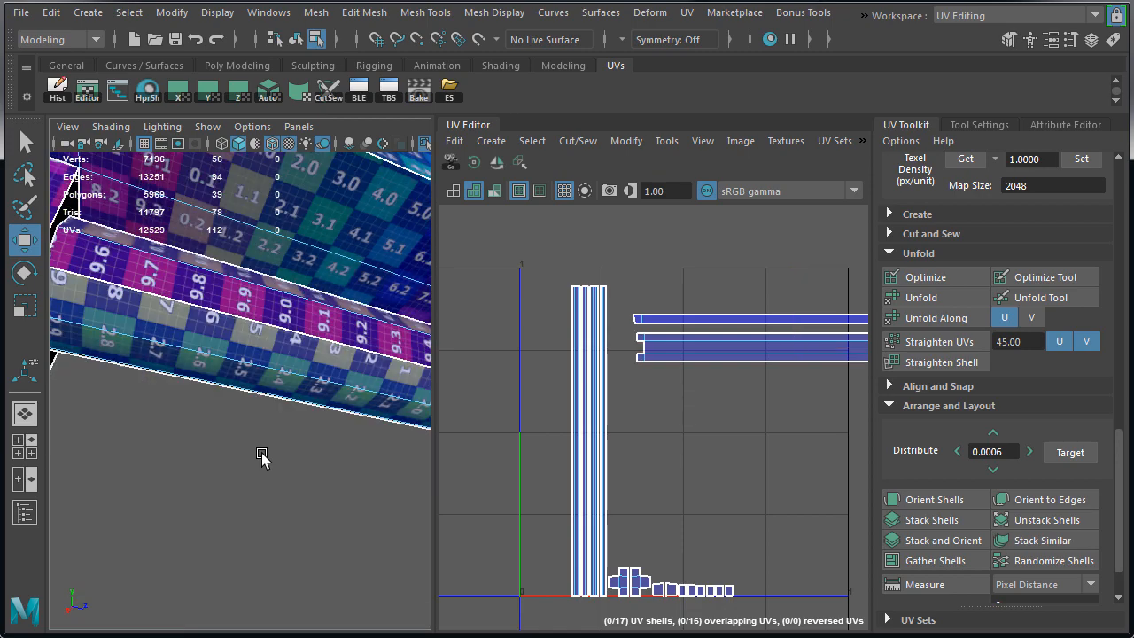
{"action": "right_click_drag", "start_coordinate": [665, 393], "coordinate": [671, 342], "text": "shift"}
Move and sew the rounded rod's remaining long strips into a single UV shell
{"action": "left_click_drag", "start_coordinate": [310, 368], "coordinate": [296, 317], "text": "alt"}
{"action": "left_click", "coordinate": [289, 325]}
{"action": "key", "text": "f"}
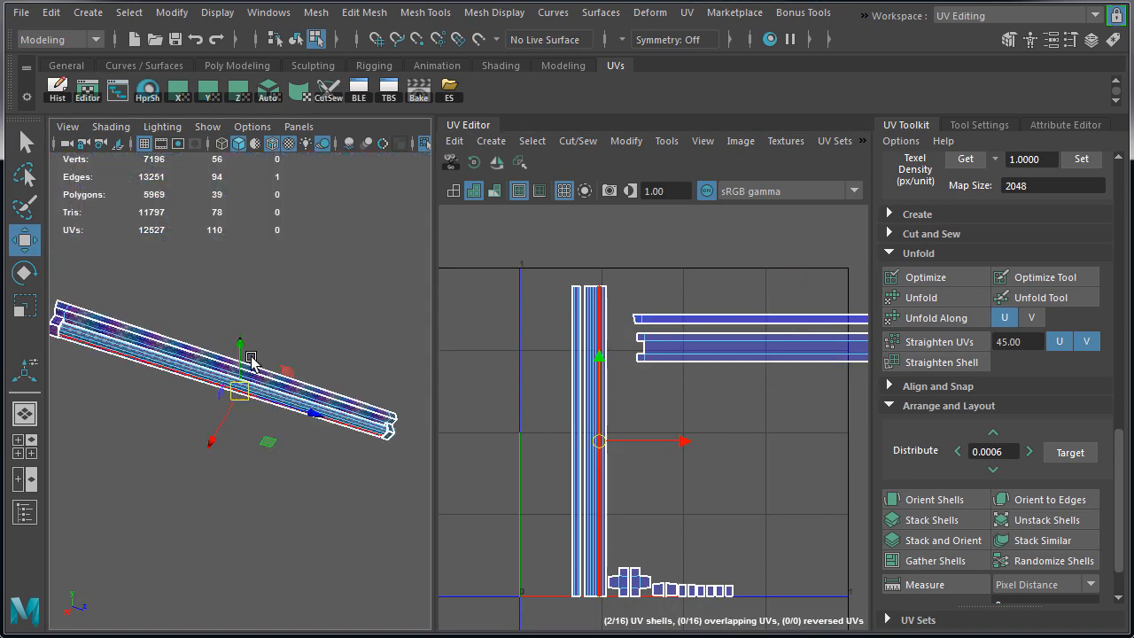
{"action": "left_click_drag", "start_coordinate": [253, 370], "coordinate": [319, 348], "text": "alt"}
{"action": "scroll", "coordinate": [319, 348], "scroll_direction": "up", "scroll_amount": 4}
{"action": "right_click_drag", "start_coordinate": [461, 461], "coordinate": [465, 412], "text": "shift"}
{"action": "left_click_drag", "start_coordinate": [271, 410], "coordinate": [150, 370], "text": "alt"}
{"action": "scroll", "coordinate": [150, 369], "scroll_direction": "up", "scroll_amount": 2}
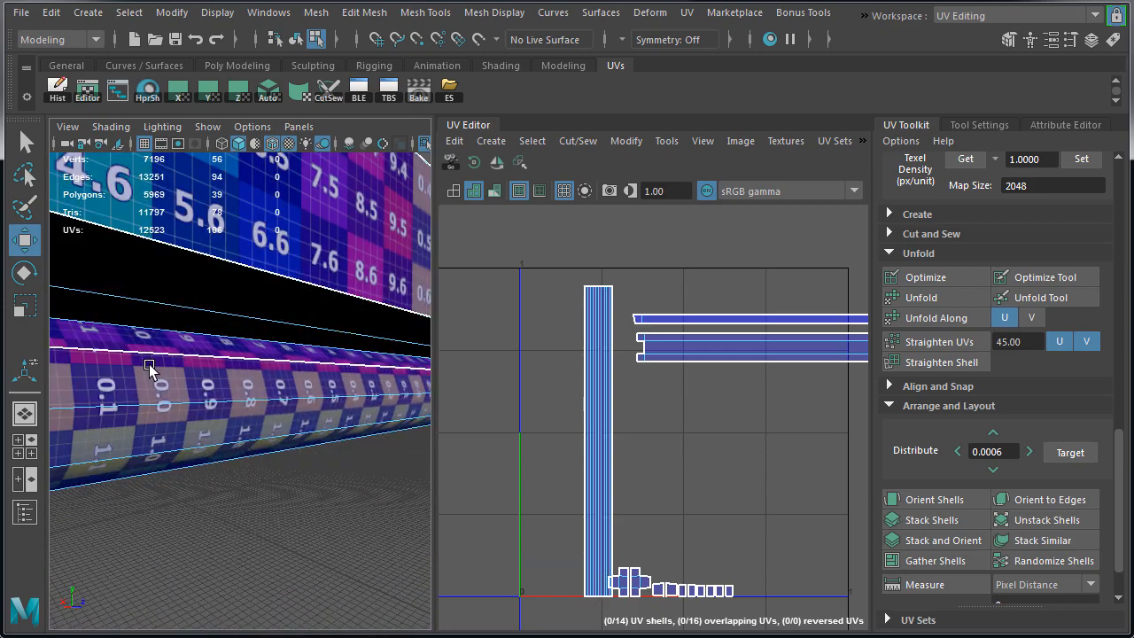
Cut the rod's shell along a hidden long edge, and move and sew its exposed front seam
{"action": "left_click_drag", "start_coordinate": [165, 408], "coordinate": [322, 224], "text": "alt"}
{"action": "right_click", "coordinate": [322, 223]}
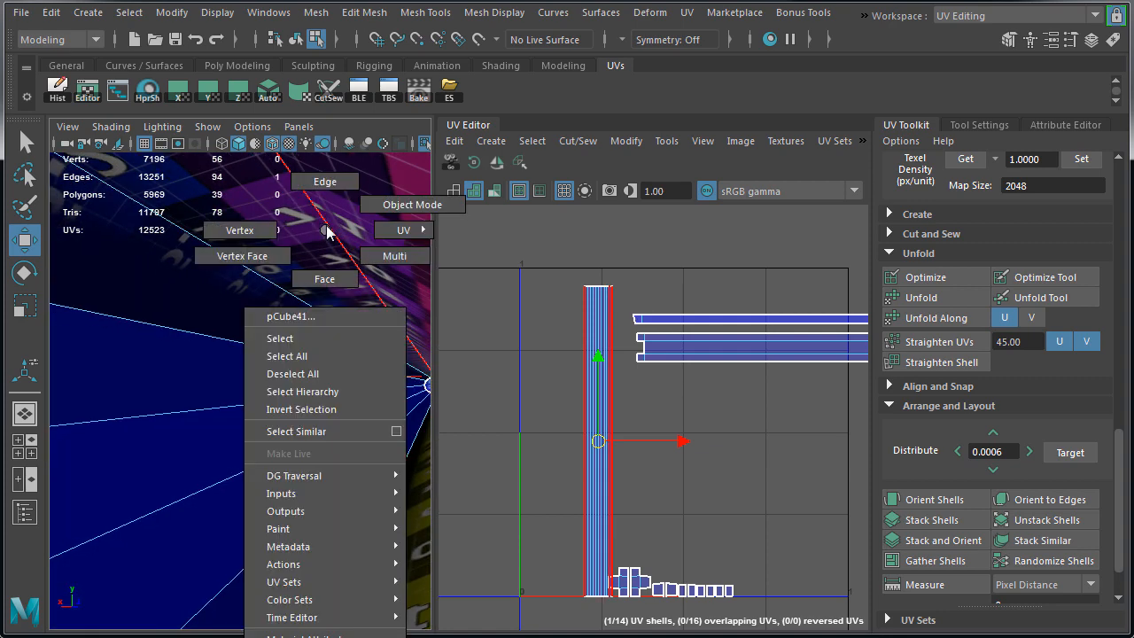
{"action": "right_click", "coordinate": [649, 247], "text": "shift"}
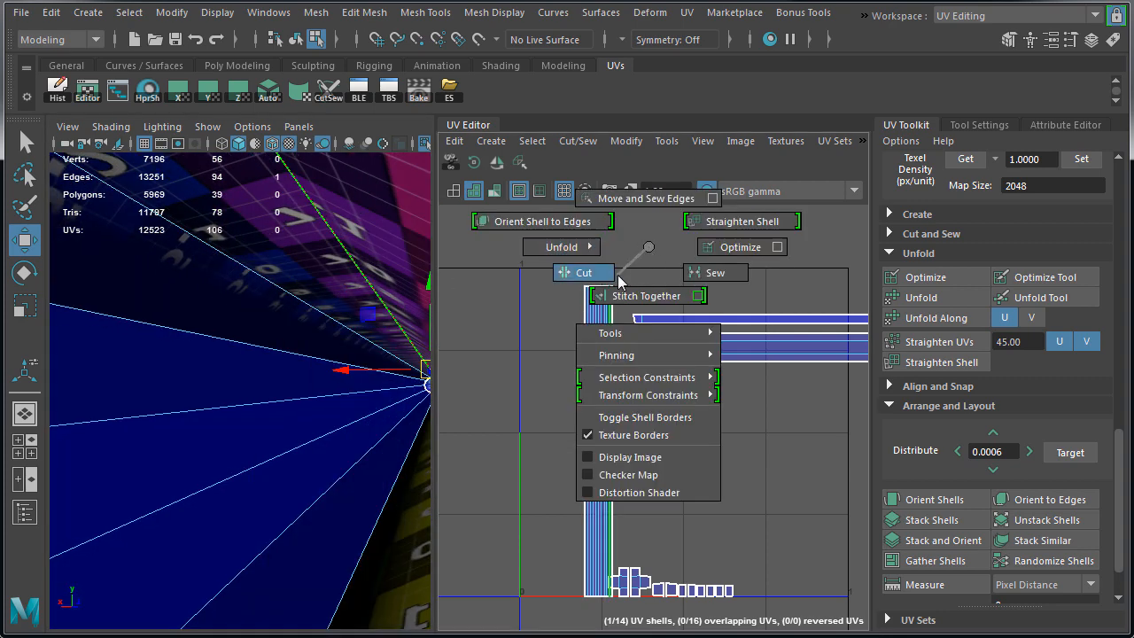
{"action": "left_click", "coordinate": [618, 274]}
{"action": "left_click_drag", "start_coordinate": [344, 306], "coordinate": [246, 375], "text": "alt"}
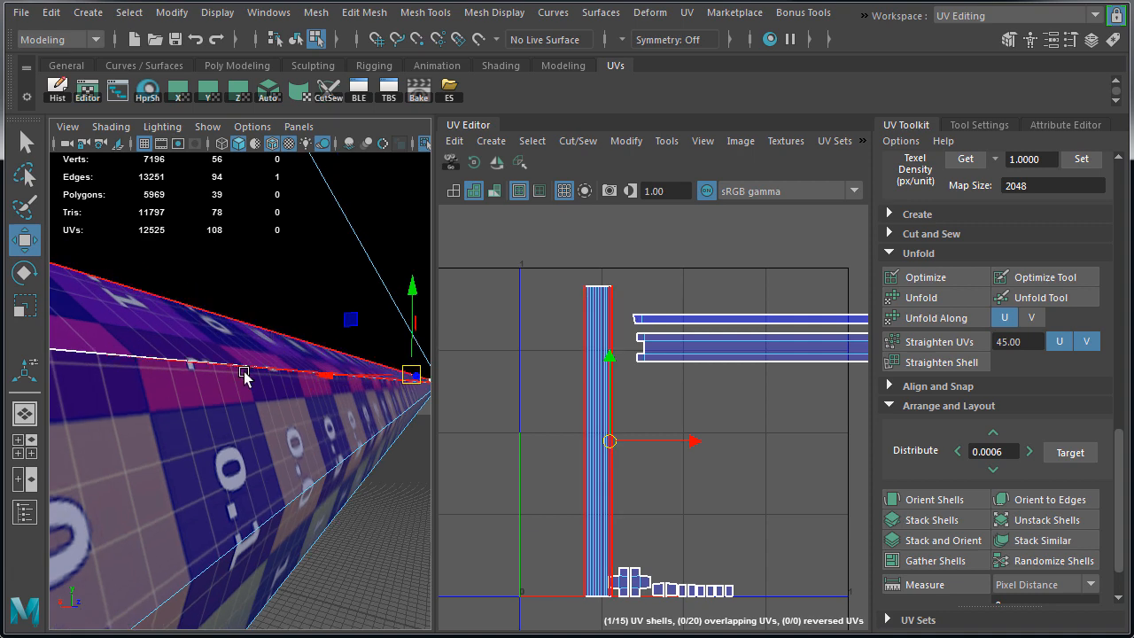
{"action": "right_click_drag", "start_coordinate": [693, 240], "coordinate": [695, 197], "text": "shift"}
Rotate the rod's combined shell to horizontal and place it beneath the wide notched shell
{"action": "right_click_drag", "start_coordinate": [600, 344], "coordinate": [630, 341]}
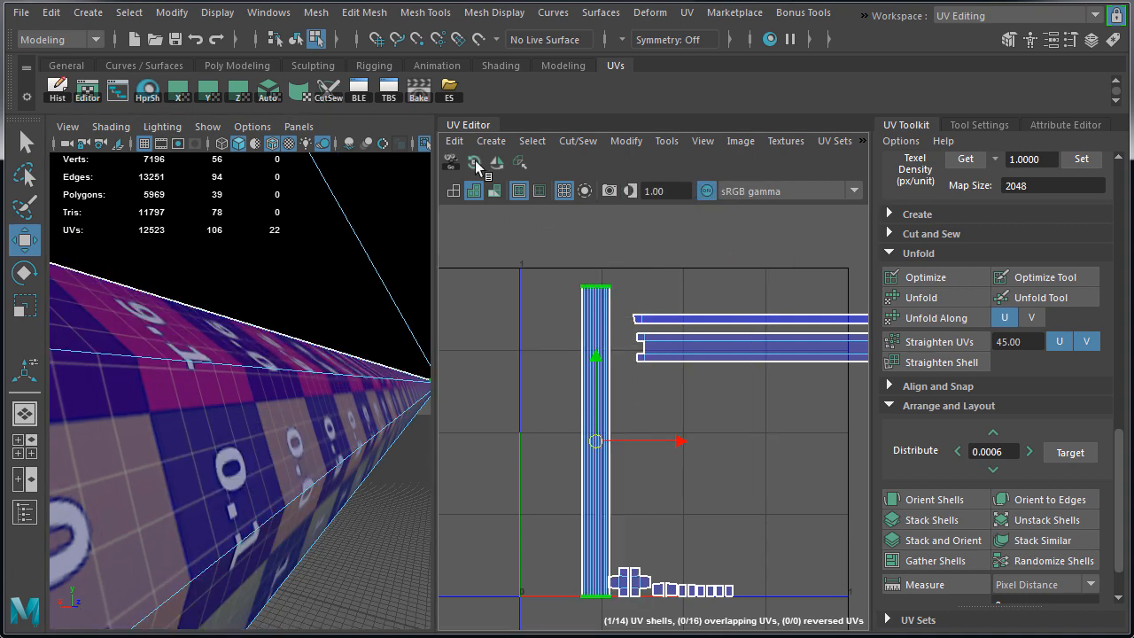
{"action": "left_click", "coordinate": [475, 166]}
{"action": "left_click", "coordinate": [477, 165]}
{"action": "left_click", "coordinate": [479, 166]}
{"action": "left_click_drag", "start_coordinate": [595, 440], "coordinate": [808, 387]}
Rotate the bar's two end-cap shells into upright T shapes and move them apart
{"action": "left_click_drag", "start_coordinate": [381, 425], "coordinate": [266, 415], "text": "alt"}
{"action": "right_click_drag", "start_coordinate": [266, 415], "coordinate": [35, 407], "text": "alt"}
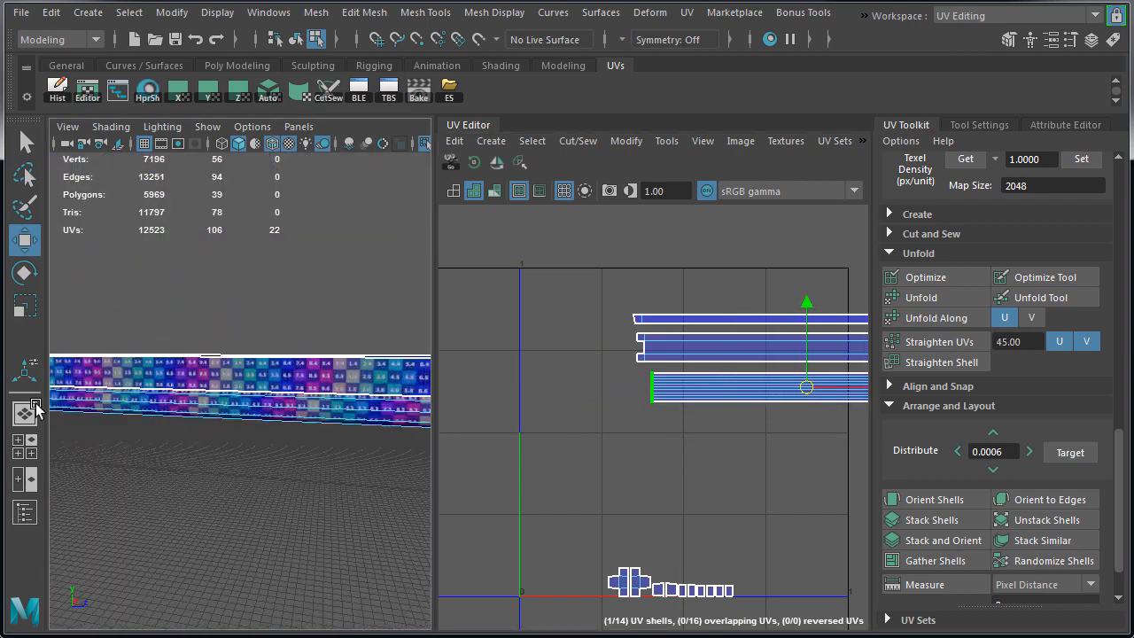
{"action": "left_click_drag", "start_coordinate": [364, 381], "coordinate": [204, 363], "text": "alt"}
{"action": "middle_click_drag", "start_coordinate": [205, 362], "coordinate": [217, 379], "text": "alt"}
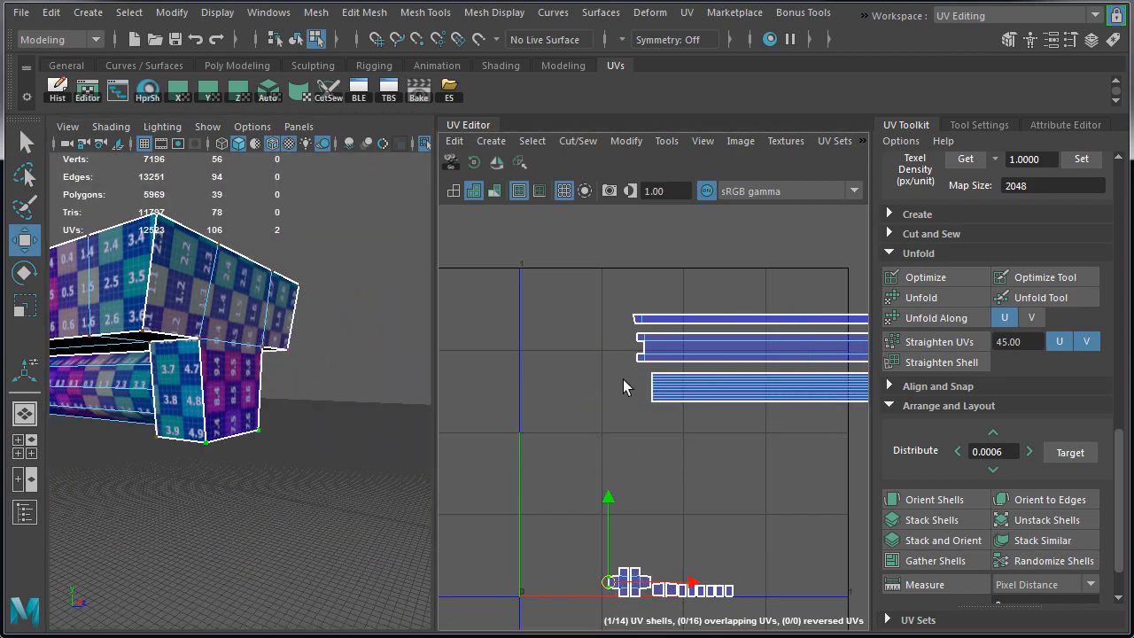
{"action": "left_click", "coordinate": [477, 166]}
{"action": "middle_click_drag", "start_coordinate": [630, 447], "coordinate": [620, 363], "text": "alt"}
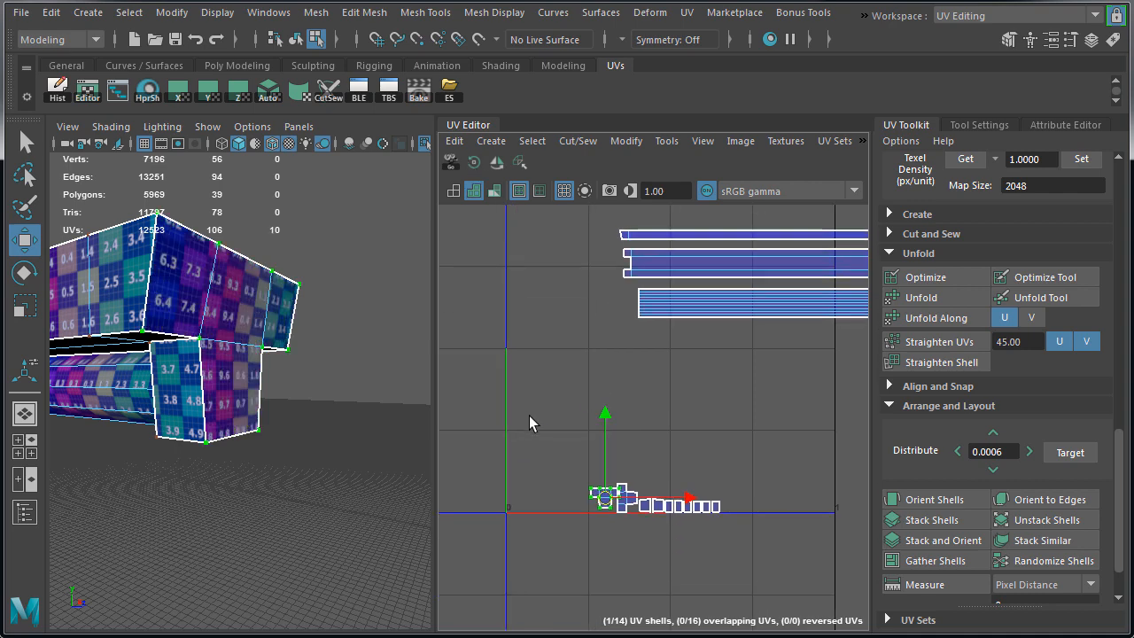
{"action": "right_click_drag", "start_coordinate": [532, 421], "coordinate": [647, 457], "text": "alt"}
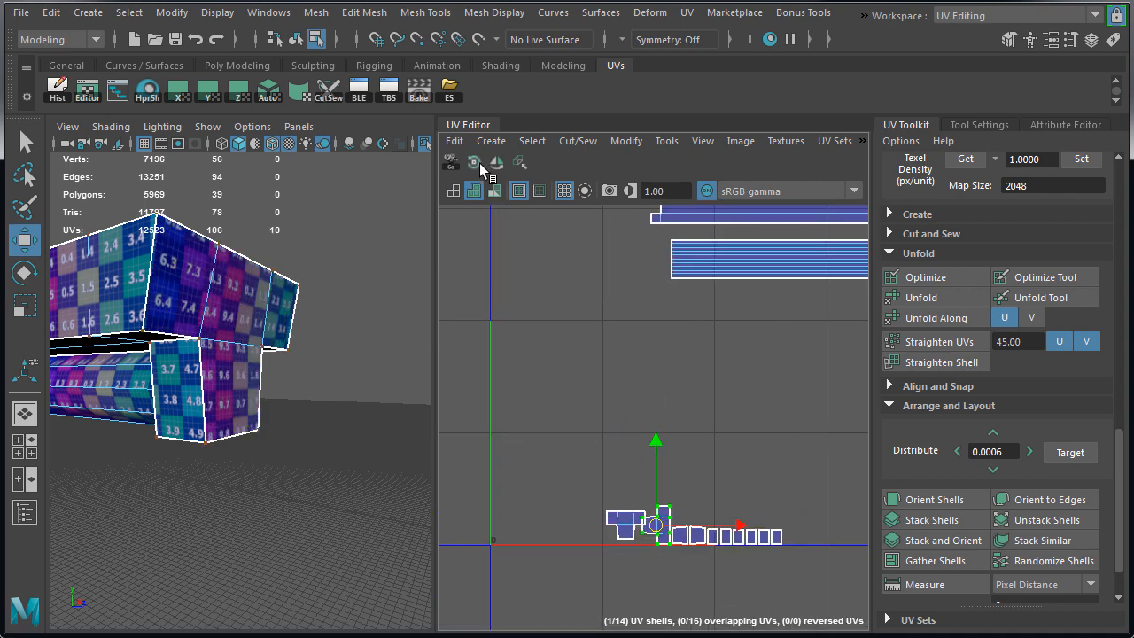
{"action": "left_click_drag", "start_coordinate": [656, 531], "coordinate": [677, 486]}
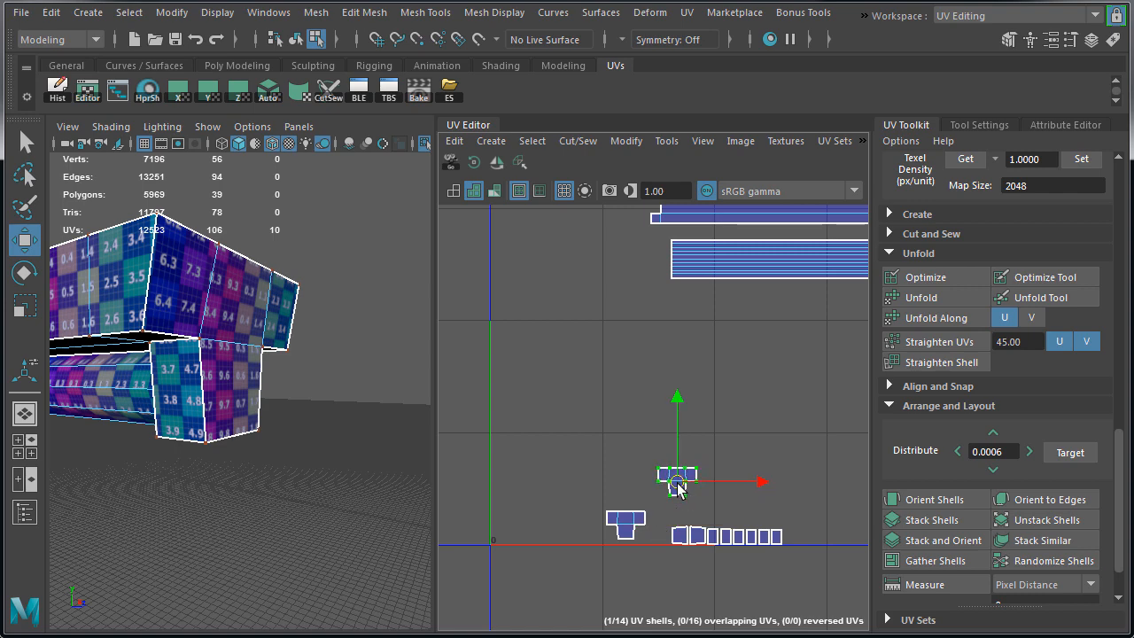
Move and sew the bottom face and its two adjacent side faces onto the first T-shaped end-cap shell
{"action": "left_click", "coordinate": [659, 440]}
{"action": "middle_click_drag", "start_coordinate": [659, 441], "coordinate": [549, 293], "text": "alt"}
{"action": "right_click_drag", "start_coordinate": [549, 294], "coordinate": [601, 434], "text": "alt"}
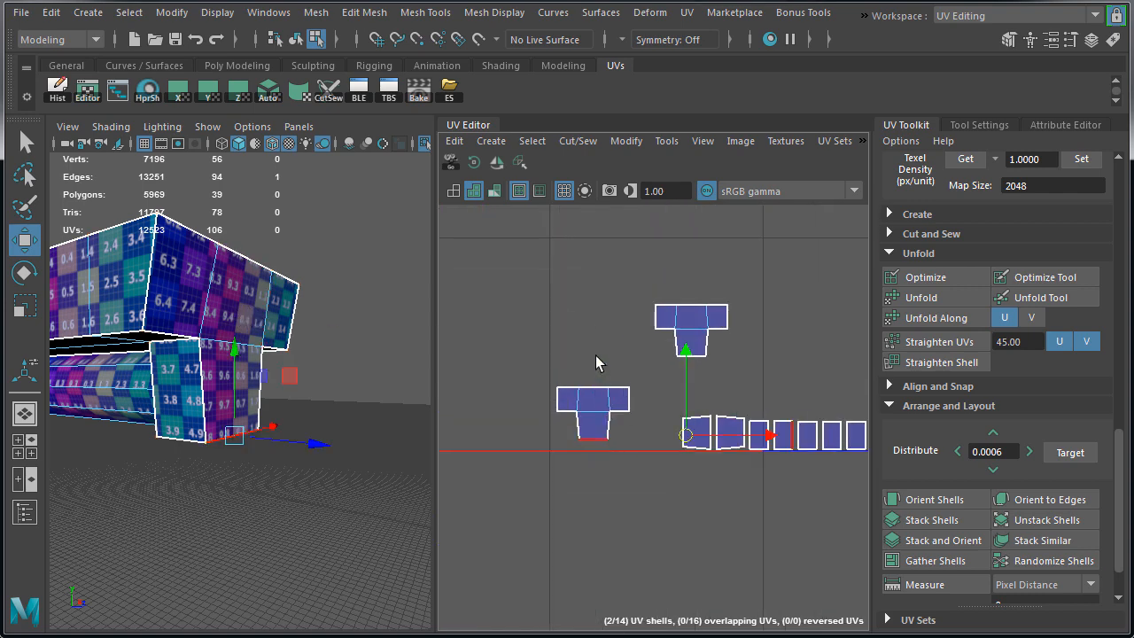
{"action": "left_click_drag", "start_coordinate": [386, 370], "coordinate": [317, 385], "text": "alt"}
{"action": "right_click_drag", "start_coordinate": [524, 261], "coordinate": [576, 229], "text": "shift"}
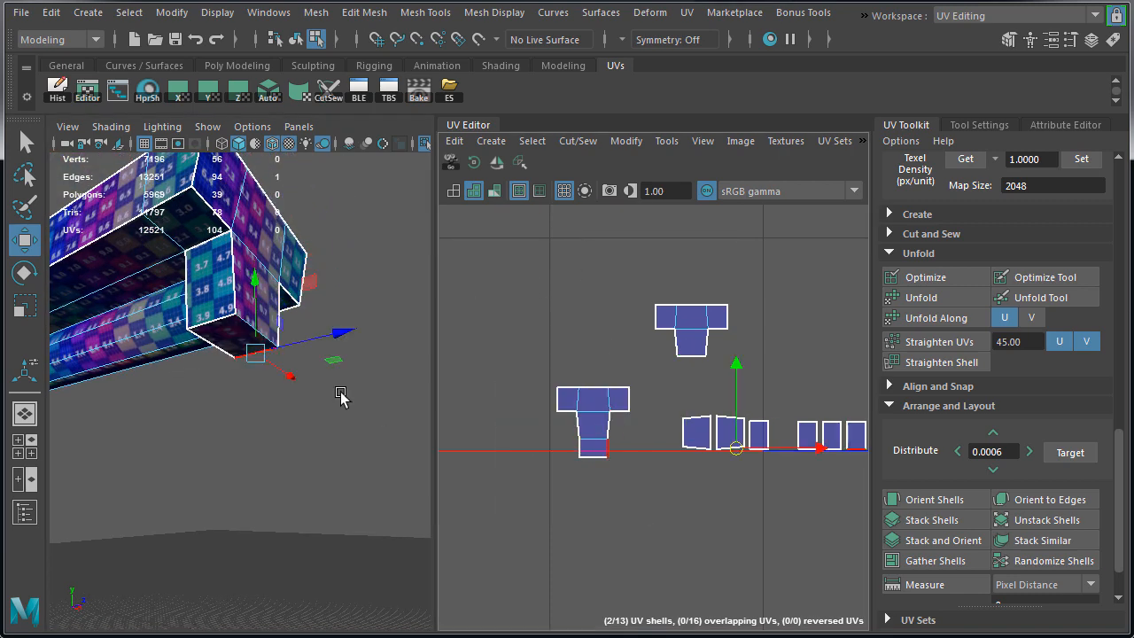
{"action": "key", "text": "g"}
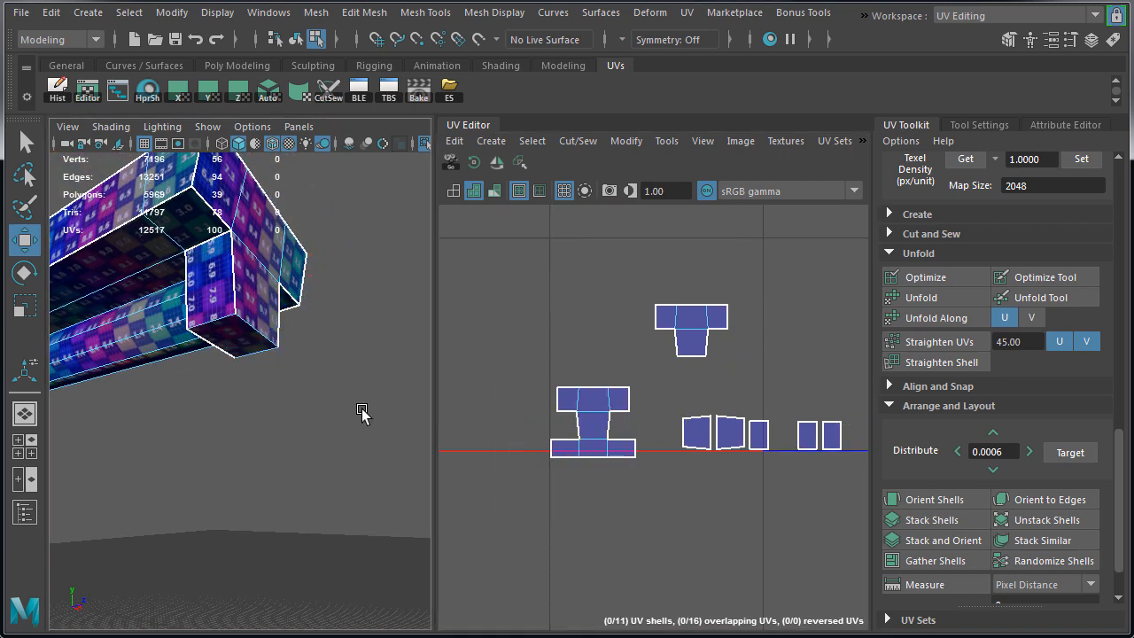
Move and sew the end block's inner face onto the bottom of the first end-cap shell
{"action": "left_click_drag", "start_coordinate": [182, 338], "coordinate": [343, 335], "text": "alt"}
{"action": "middle_click_drag", "start_coordinate": [342, 335], "coordinate": [223, 309], "text": "alt"}
{"action": "left_click_drag", "start_coordinate": [224, 312], "coordinate": [297, 352], "text": "alt"}
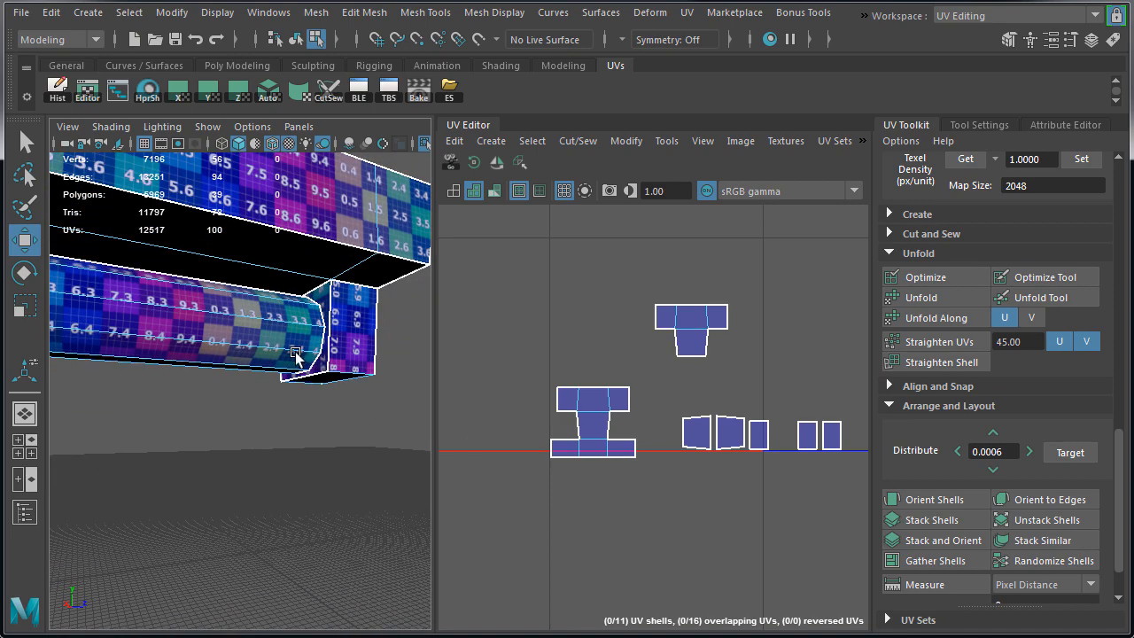
{"action": "middle_click_drag", "start_coordinate": [619, 314], "coordinate": [607, 312], "text": "alt"}
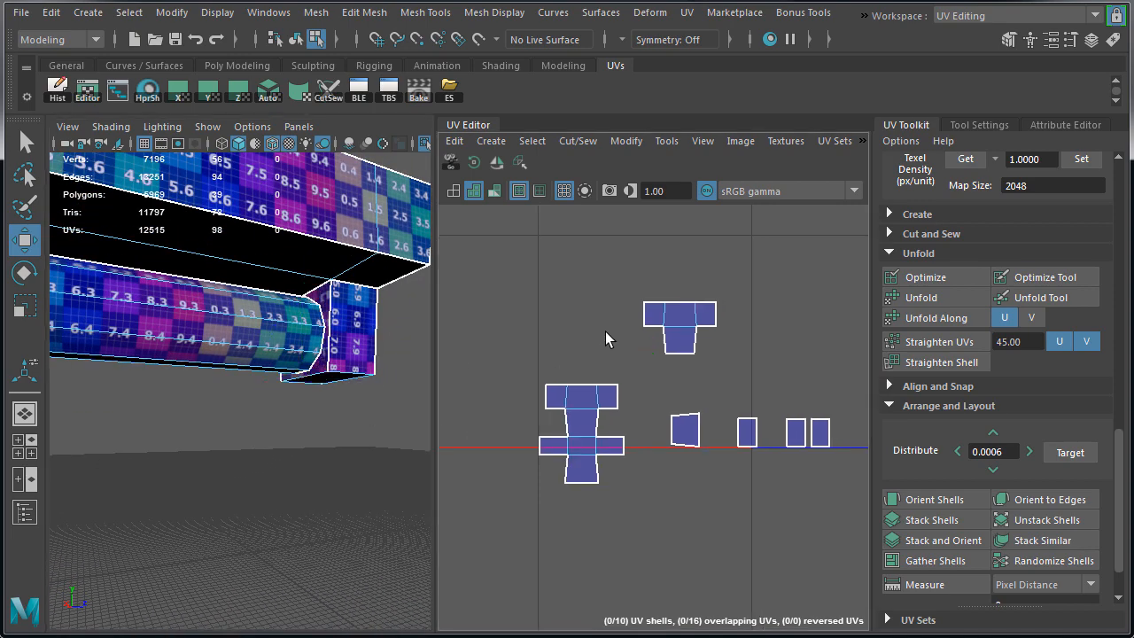
Sew the matching bottom, inner and side faces onto the second end-cap shell and stack both end-cap shells
{"action": "key", "text": "f"}
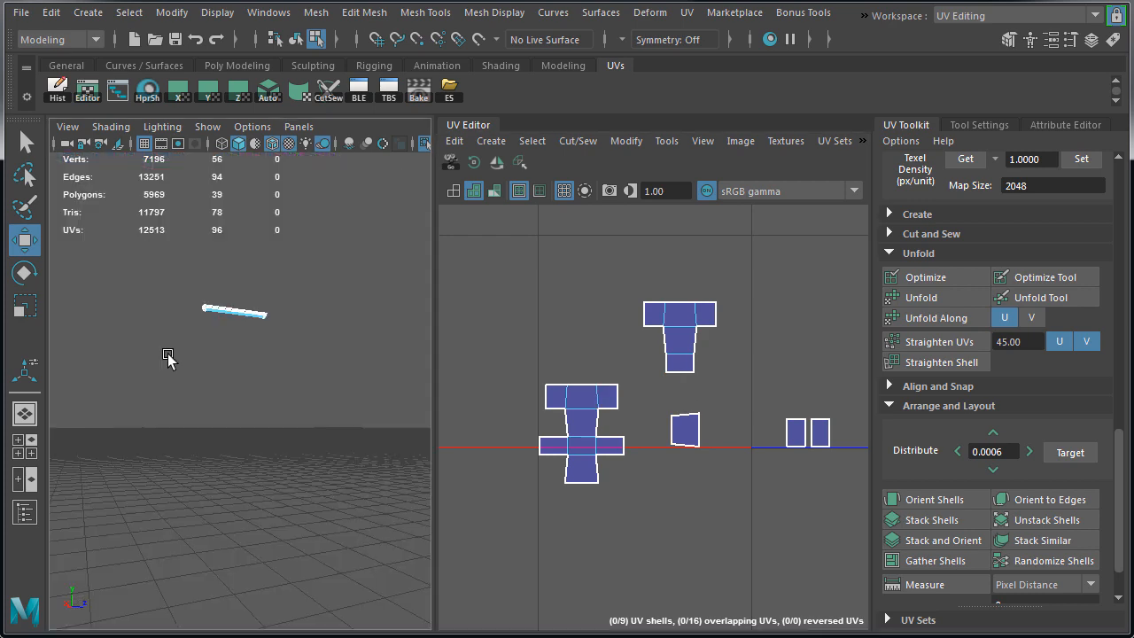
{"action": "left_click", "coordinate": [680, 374]}
{"action": "key", "text": "f"}
{"action": "key", "text": "shift+s"}
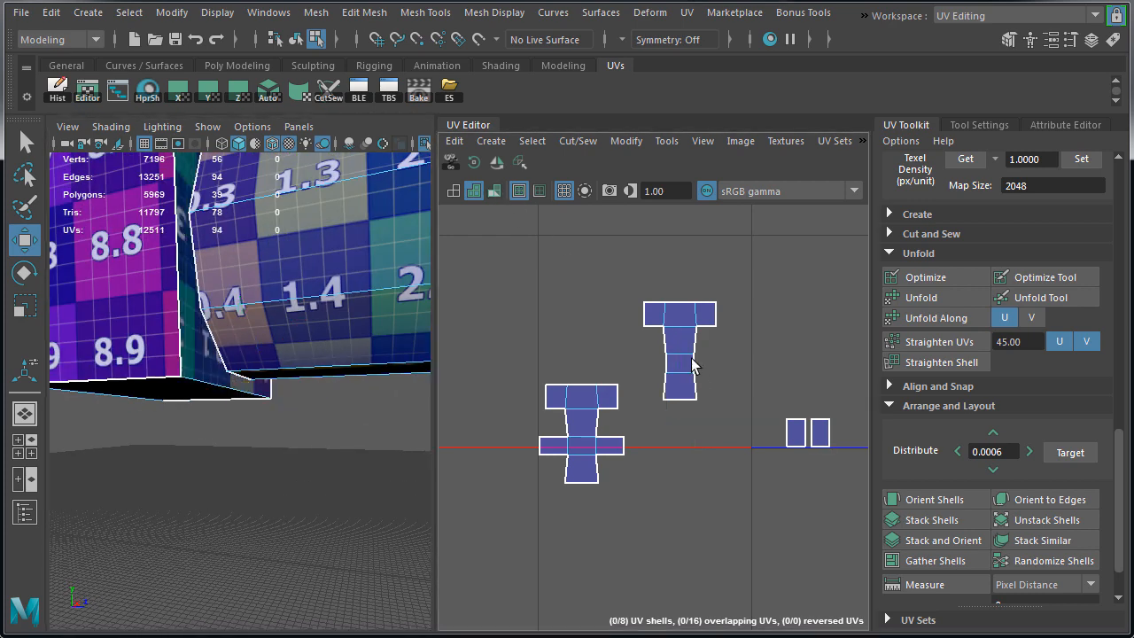
{"action": "key", "text": "shift+s"}
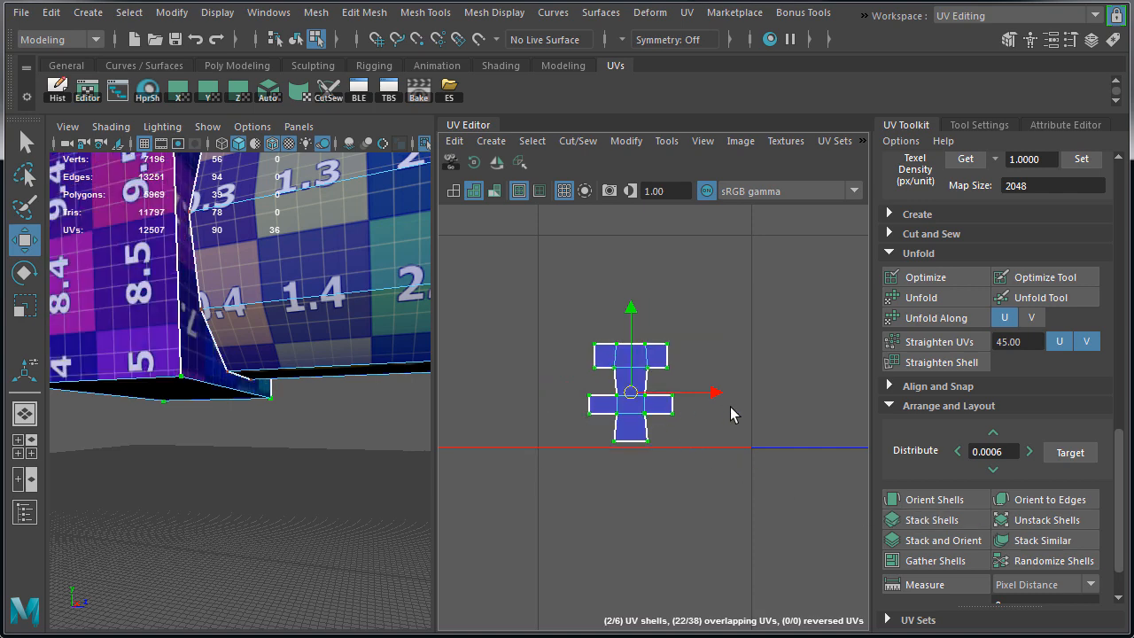
Move the stacked end-cap shells near the bar's long shells and set all the bar's shells to a texel density of 1.0000 at map size 2048
{"action": "scroll", "coordinate": [721, 408], "scroll_direction": "down", "scroll_amount": 6}
{"action": "middle_click_drag", "start_coordinate": [720, 407], "coordinate": [663, 476], "text": "alt"}
{"action": "left_click_drag", "start_coordinate": [641, 470], "coordinate": [621, 342]}
{"action": "scroll", "coordinate": [667, 391], "scroll_direction": "down", "scroll_amount": 2}
{"action": "middle_click_drag", "start_coordinate": [669, 393], "coordinate": [655, 422], "text": "alt"}
{"action": "left_click_drag", "start_coordinate": [610, 321], "coordinate": [855, 432]}
{"action": "left_click", "coordinate": [1087, 167]}
{"action": "left_click_drag", "start_coordinate": [635, 386], "coordinate": [723, 332]}
{"action": "key", "text": "f"}
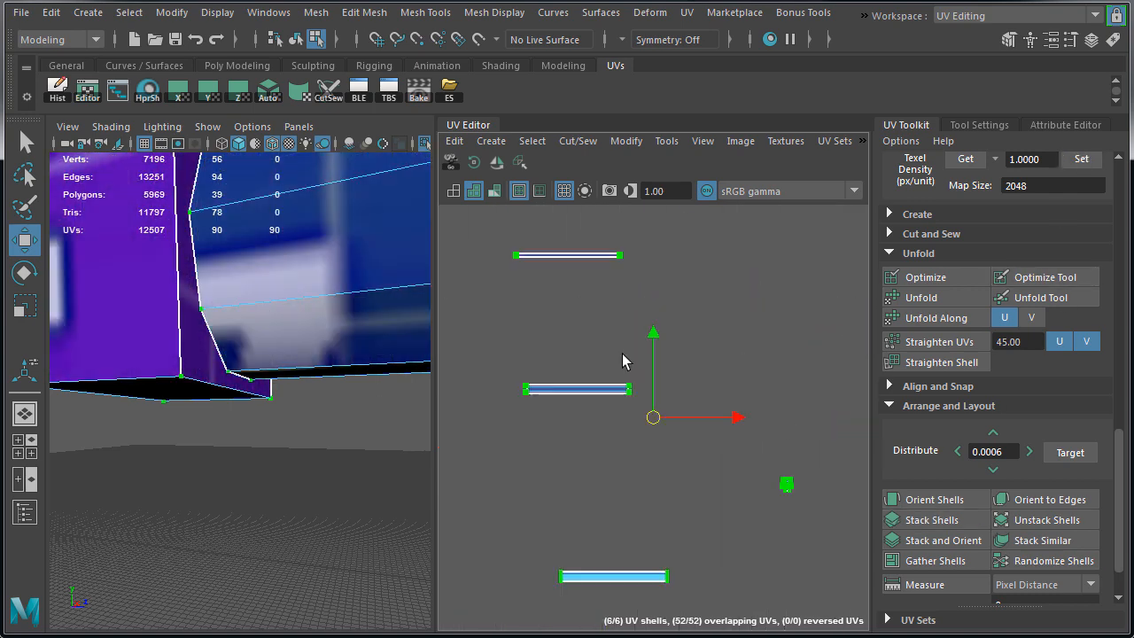
Bring the bar's scattered long shells and end caps together into one loose group
{"action": "left_click_drag", "start_coordinate": [626, 360], "coordinate": [567, 410]}
{"action": "left_click_drag", "start_coordinate": [579, 388], "coordinate": [614, 559]}
{"action": "left_click_drag", "start_coordinate": [603, 232], "coordinate": [558, 275]}
{"action": "left_click_drag", "start_coordinate": [787, 484], "coordinate": [681, 560]}
{"action": "left_click_drag", "start_coordinate": [709, 601], "coordinate": [581, 505]}
{"action": "key", "text": "f"}
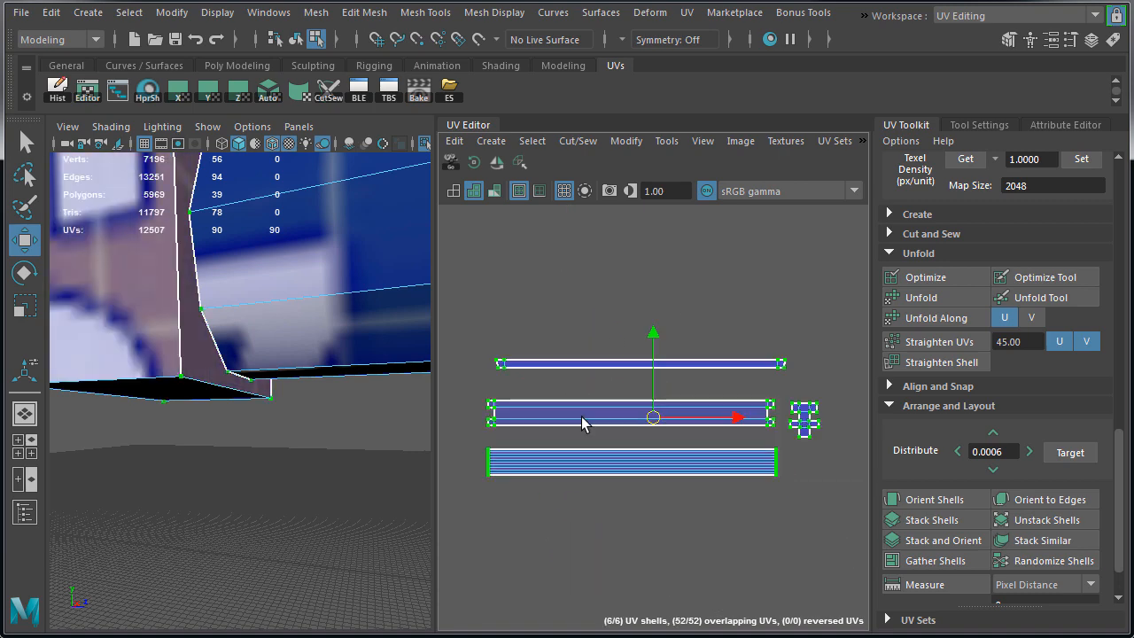
Stack the three rows of long shells with narrow gaps and place the end caps right beside them
{"action": "key", "text": "f"}
{"action": "left_click", "coordinate": [655, 468]}
{"action": "left_click_drag", "start_coordinate": [576, 330], "coordinate": [655, 450]}
{"action": "left_click_drag", "start_coordinate": [656, 352], "coordinate": [657, 386]}
{"action": "middle_click_drag", "start_coordinate": [838, 395], "coordinate": [786, 384], "text": "alt"}
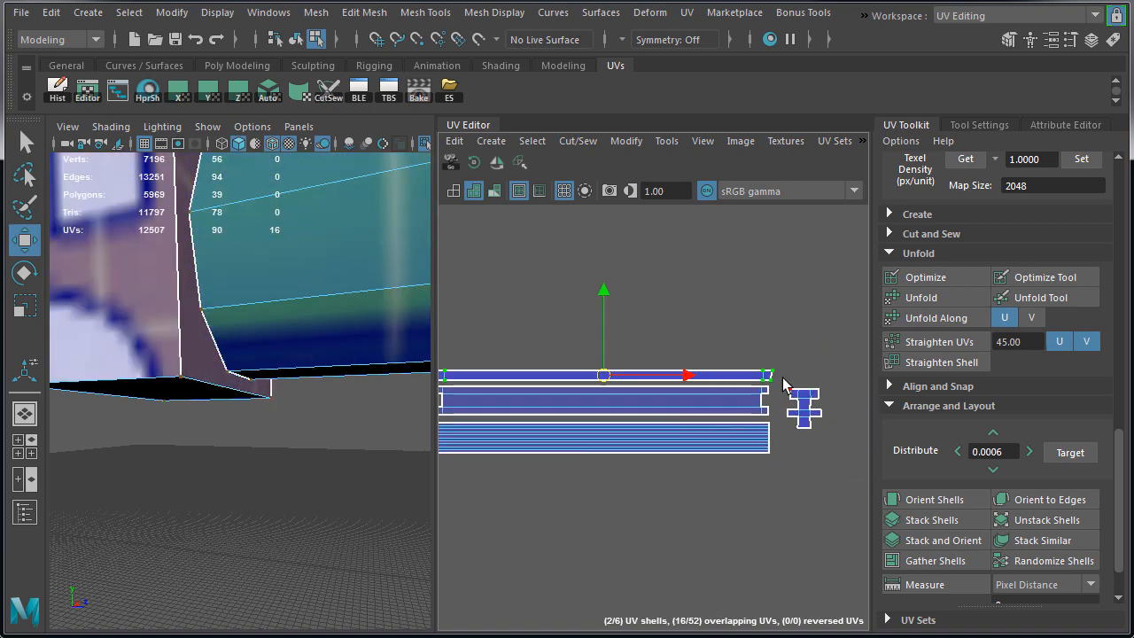
{"action": "left_click_drag", "start_coordinate": [786, 384], "coordinate": [822, 423]}
{"action": "left_click_drag", "start_coordinate": [804, 408], "coordinate": [793, 397]}
{"action": "scroll", "coordinate": [272, 277], "scroll_direction": "down", "scroll_amount": 4}
Return to object mode and select the entire building with all its props
{"action": "right_click_drag", "start_coordinate": [272, 277], "coordinate": [324, 254]}
{"action": "scroll", "coordinate": [228, 308], "scroll_direction": "down", "scroll_amount": 10}
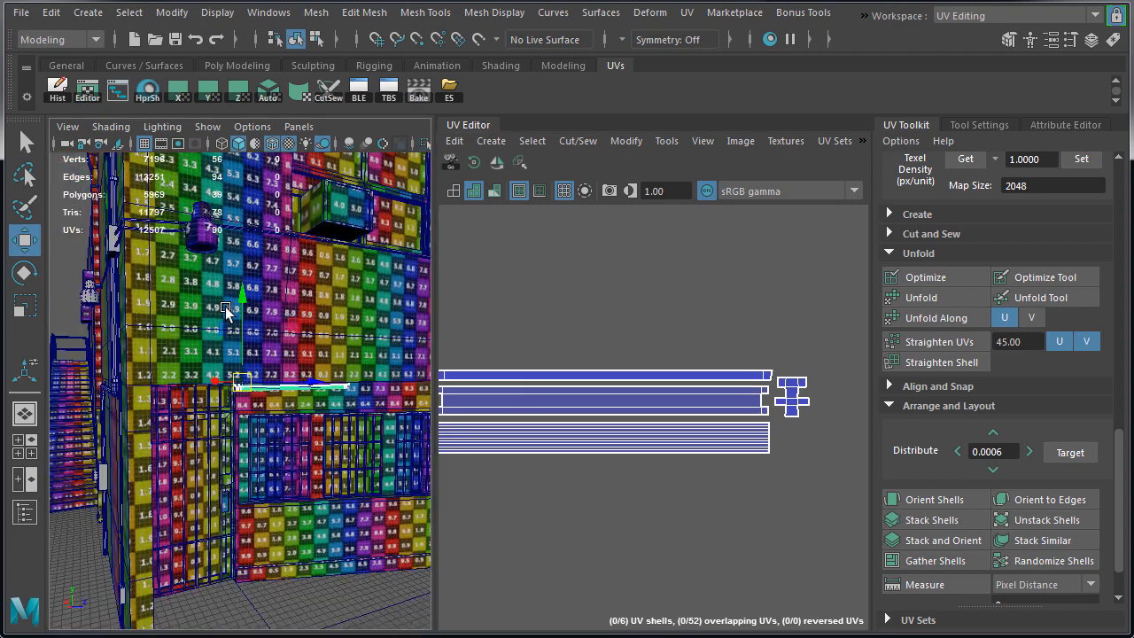
{"action": "left_click_drag", "start_coordinate": [228, 309], "coordinate": [228, 367], "text": "alt"}
{"action": "left_click", "coordinate": [226, 365], "text": "shift"}
{"action": "left_click_drag", "start_coordinate": [306, 424], "coordinate": [180, 443], "text": "alt"}
{"action": "key", "text": "ctrl+z"}
{"action": "key", "text": "ctrl+z"}
{"action": "scroll", "coordinate": [304, 466], "scroll_direction": "down", "scroll_amount": 10}
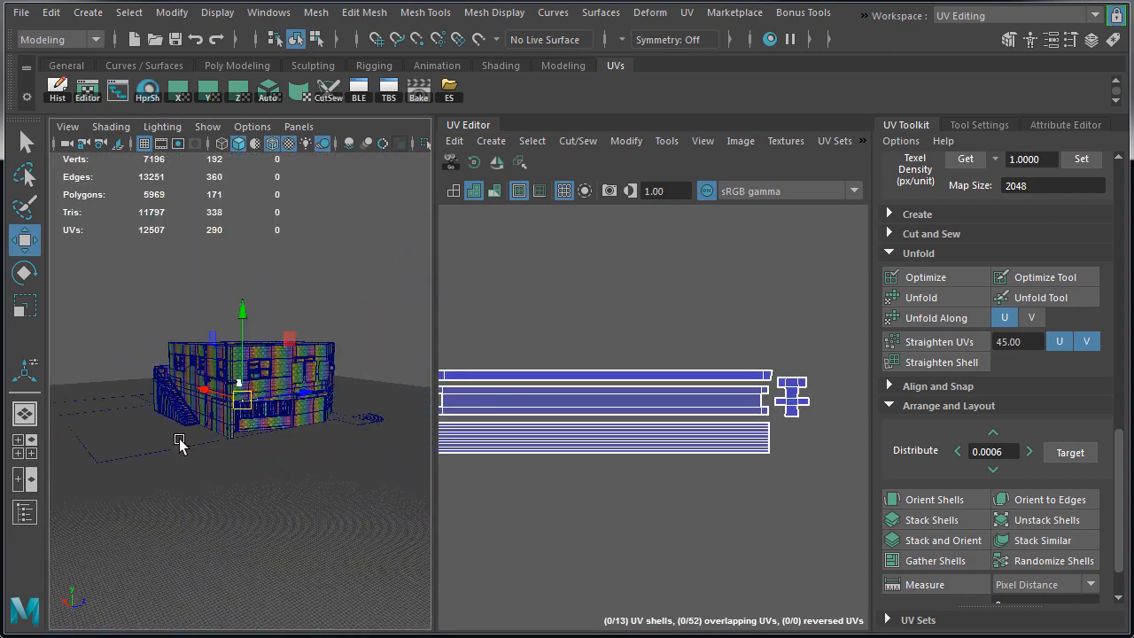
{"action": "left_click_drag", "start_coordinate": [81, 294], "coordinate": [370, 486]}
Select the bar's UV shells in the full layout and move them beside the lamp's shells outside the crowded tile
{"action": "scroll", "coordinate": [712, 476], "scroll_direction": "down", "scroll_amount": 6}
{"action": "middle_click_drag", "start_coordinate": [712, 488], "coordinate": [737, 406], "text": "alt"}
{"action": "scroll", "coordinate": [738, 407], "scroll_direction": "down", "scroll_amount": 4}
{"action": "right_click_drag", "start_coordinate": [737, 407], "coordinate": [678, 349]}
{"action": "left_click_drag", "start_coordinate": [679, 348], "coordinate": [769, 410]}
{"action": "left_click_drag", "start_coordinate": [729, 386], "coordinate": [655, 564]}
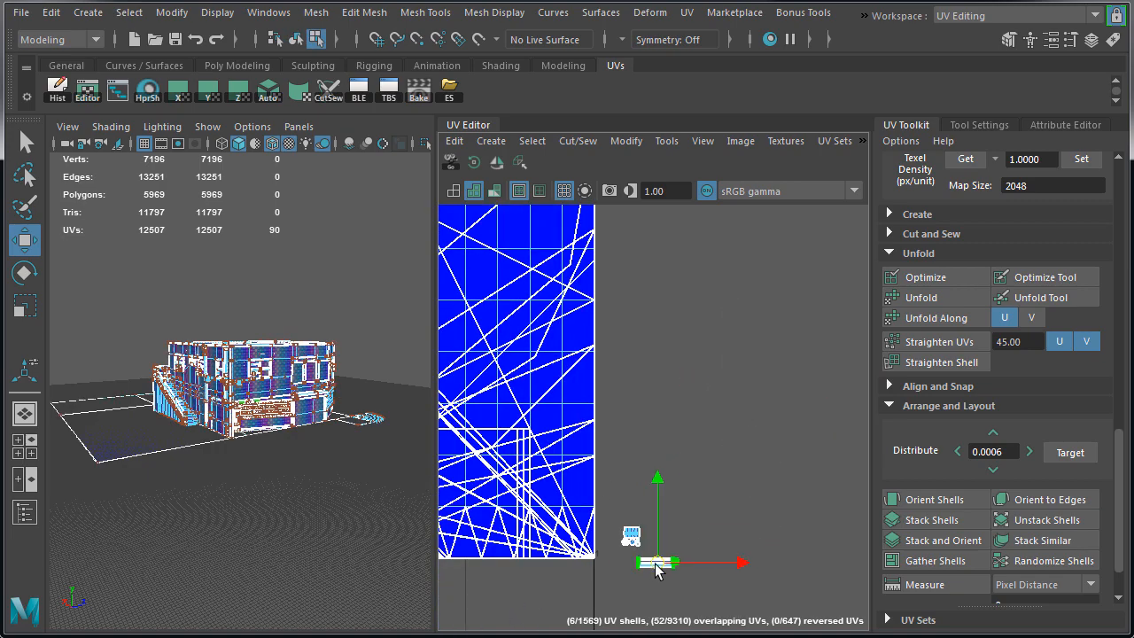
Move the lamp's and bar's UV shells together beneath the other finished shells and arrange them side by side
{"action": "left_click_drag", "start_coordinate": [619, 521], "coordinate": [643, 545], "text": "shift"}
{"action": "scroll", "coordinate": [642, 545], "scroll_direction": "down", "scroll_amount": 3}
{"action": "middle_click_drag", "start_coordinate": [642, 545], "coordinate": [783, 301], "text": "alt"}
{"action": "left_click_drag", "start_coordinate": [782, 301], "coordinate": [474, 434]}
{"action": "middle_click_drag", "start_coordinate": [474, 434], "coordinate": [759, 387], "text": "alt"}
{"action": "left_click_drag", "start_coordinate": [758, 388], "coordinate": [587, 488]}
{"action": "scroll", "coordinate": [627, 509], "scroll_direction": "up", "scroll_amount": 10}
{"action": "left_click_drag", "start_coordinate": [703, 520], "coordinate": [706, 430]}
{"action": "scroll", "coordinate": [574, 474], "scroll_direction": "up", "scroll_amount": 5}
{"action": "middle_click_drag", "start_coordinate": [574, 473], "coordinate": [688, 452], "text": "alt"}
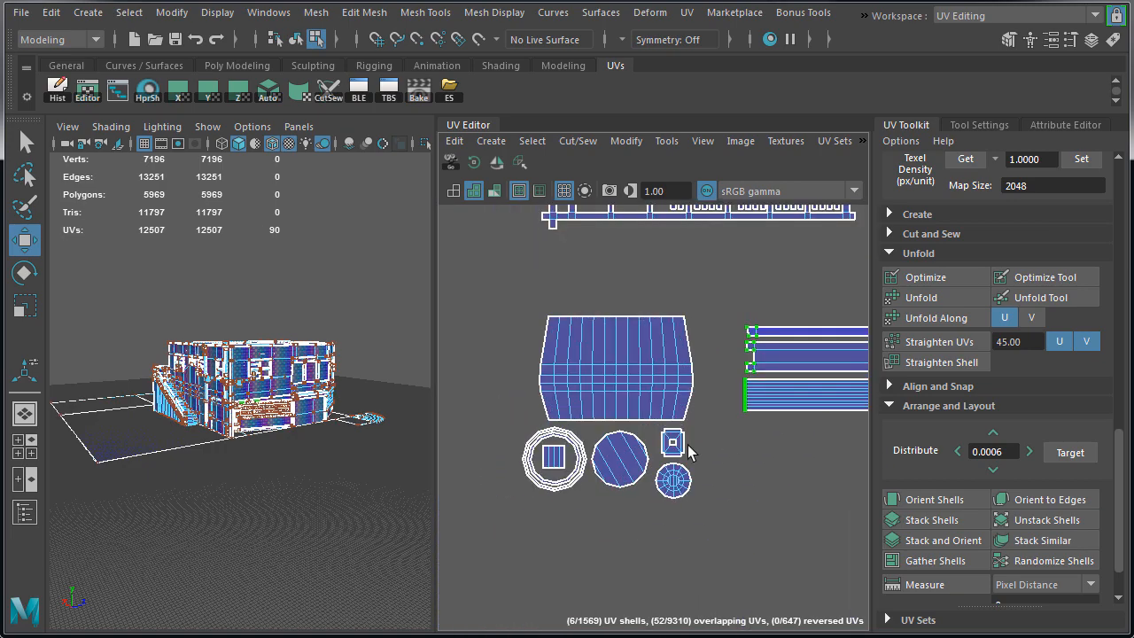
{"action": "scroll", "coordinate": [615, 476], "scroll_direction": "down", "scroll_amount": 5}
{"action": "middle_click_drag", "start_coordinate": [614, 476], "coordinate": [732, 462], "text": "alt"}
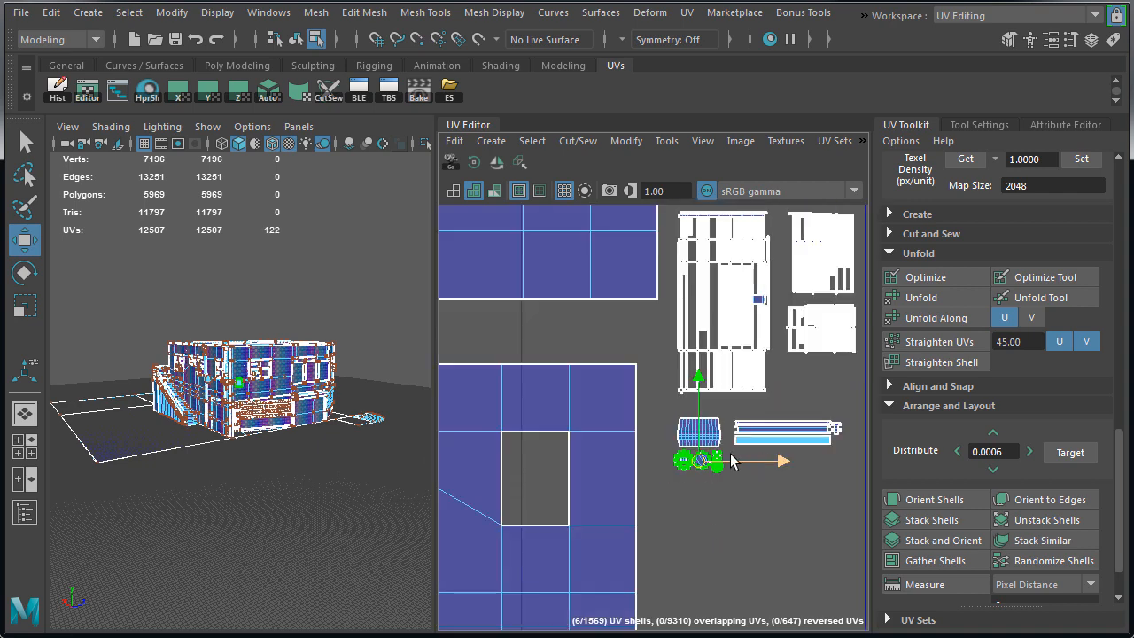
{"action": "scroll", "coordinate": [753, 461], "scroll_direction": "down", "scroll_amount": 3}
Select and frame the unwrapped wall lamp in object mode and switch to the Maya Classic workspace
{"action": "right_click_drag", "start_coordinate": [335, 337], "coordinate": [328, 347]}
{"action": "right_click_drag", "start_coordinate": [245, 364], "coordinate": [295, 352]}
{"action": "left_click", "coordinate": [272, 358]}
{"action": "right_click", "coordinate": [272, 358]}
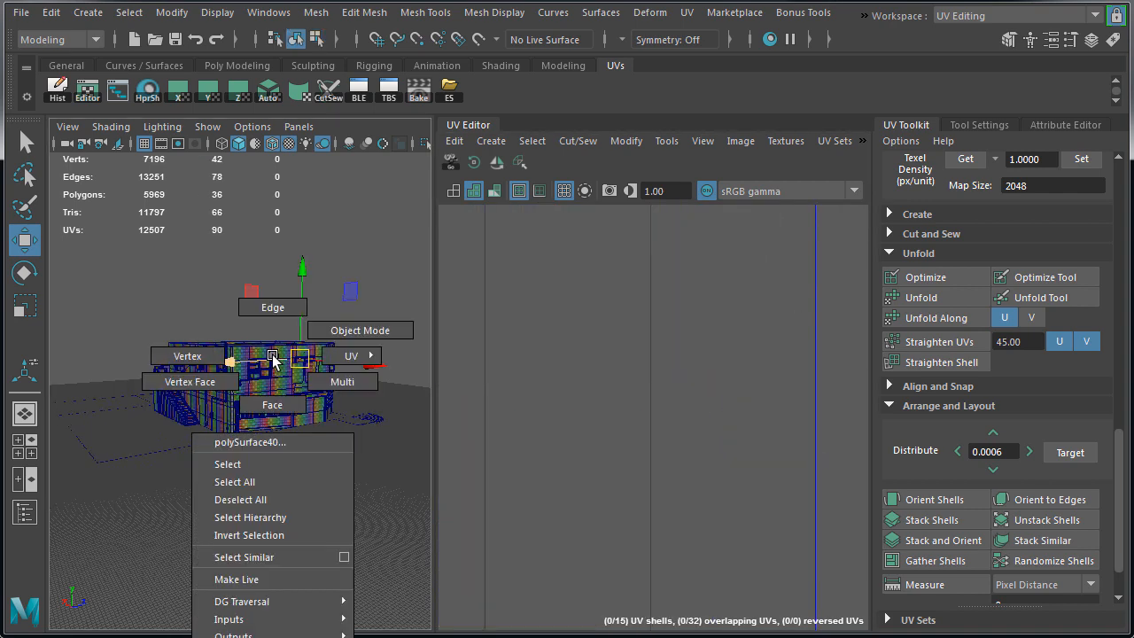
{"action": "key", "text": "f"}
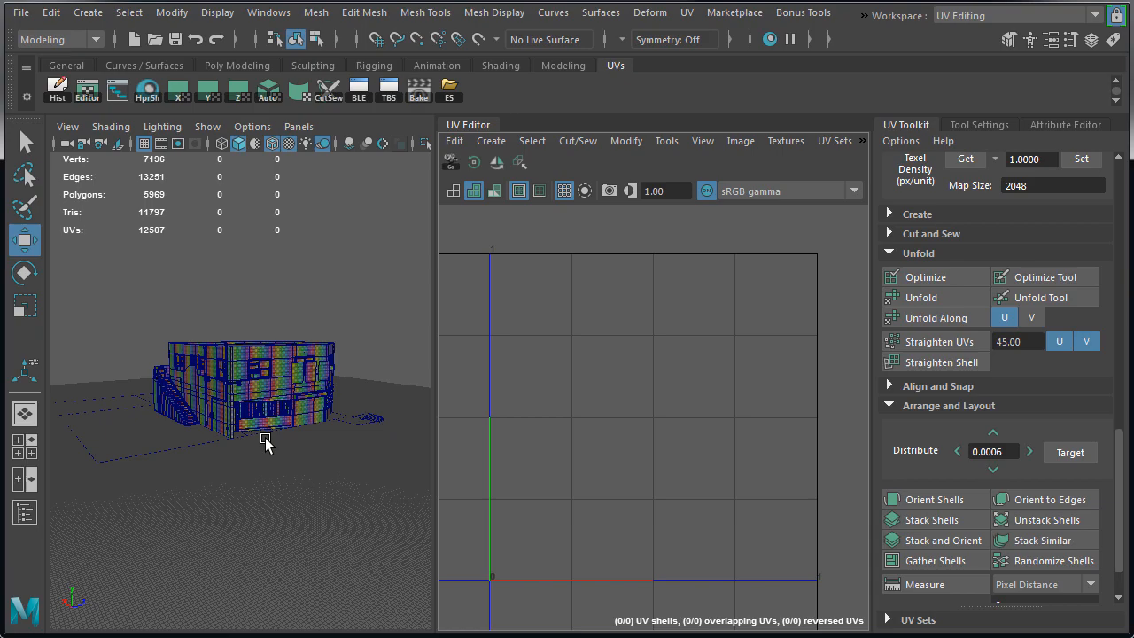
{"action": "left_click", "coordinate": [252, 396]}
{"action": "key", "text": "f"}
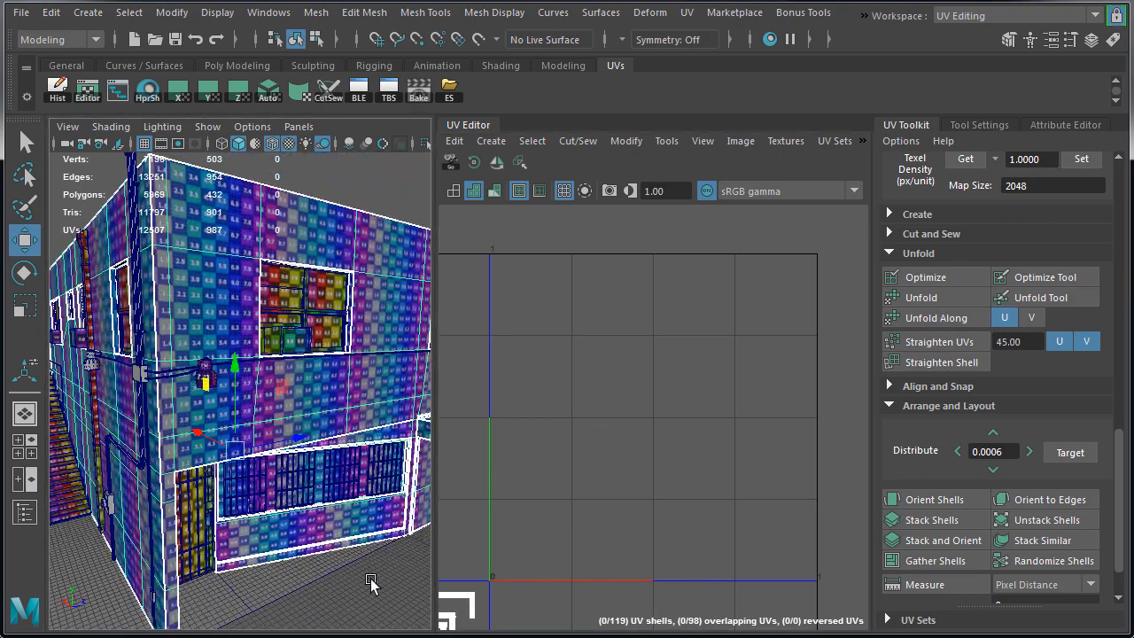
{"action": "left_click", "coordinate": [202, 373]}
{"action": "key", "text": "f"}
{"action": "left_click", "coordinate": [1095, 15]}
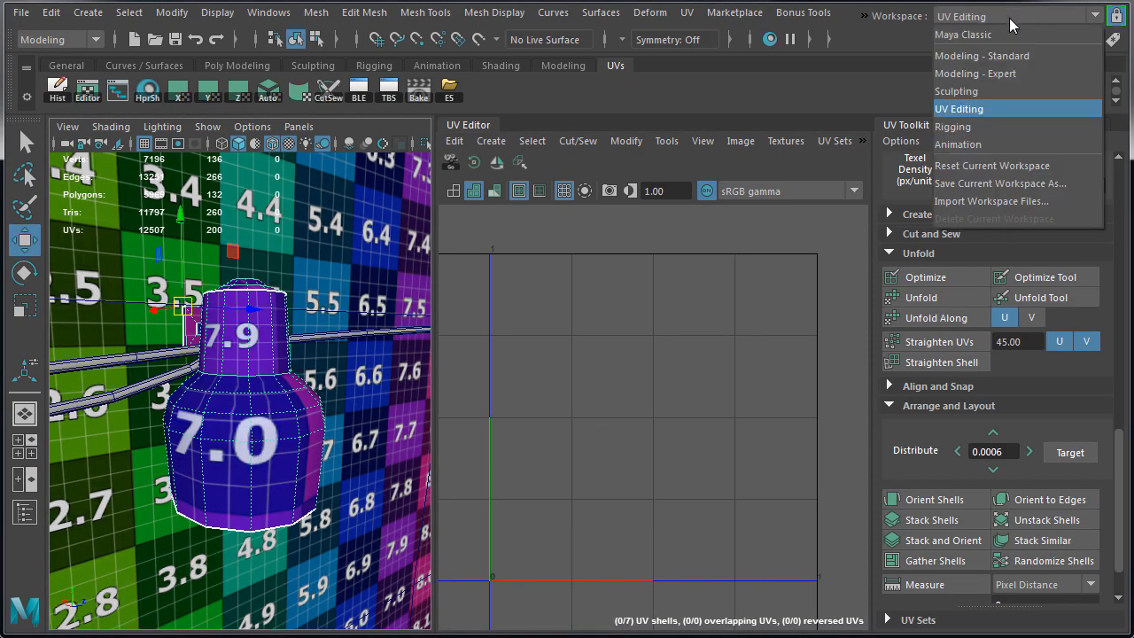
{"action": "left_click", "coordinate": [974, 30]}
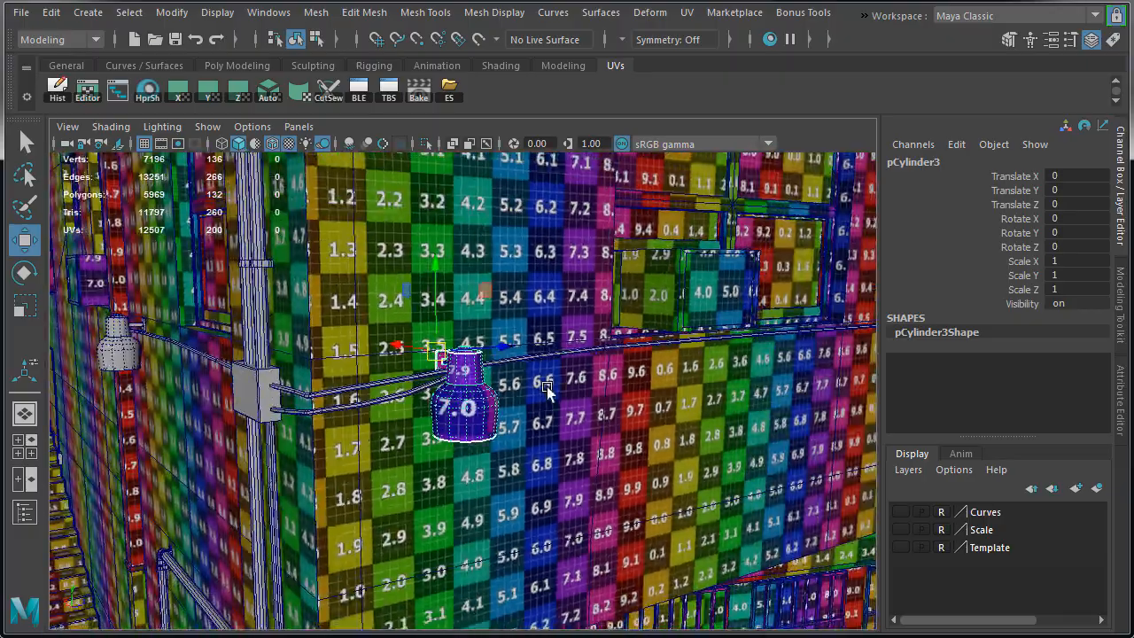
Duplicate the unwrapped lamp and move the copy along Z onto the untextured lamp at the facade's far end
{"action": "left_click_drag", "start_coordinate": [546, 388], "coordinate": [425, 417], "text": "alt"}
{"action": "scroll", "coordinate": [626, 352], "scroll_direction": "down", "scroll_amount": 3}
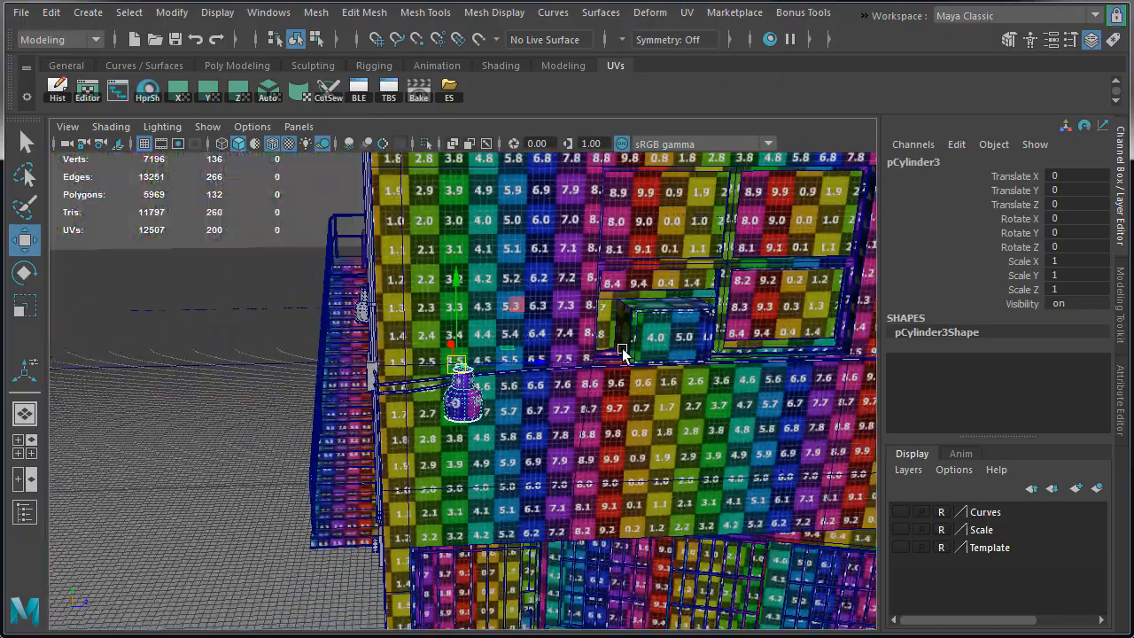
{"action": "middle_click_drag", "start_coordinate": [626, 352], "coordinate": [319, 353], "text": "alt"}
{"action": "middle_click_drag", "start_coordinate": [759, 365], "coordinate": [288, 374], "text": "alt"}
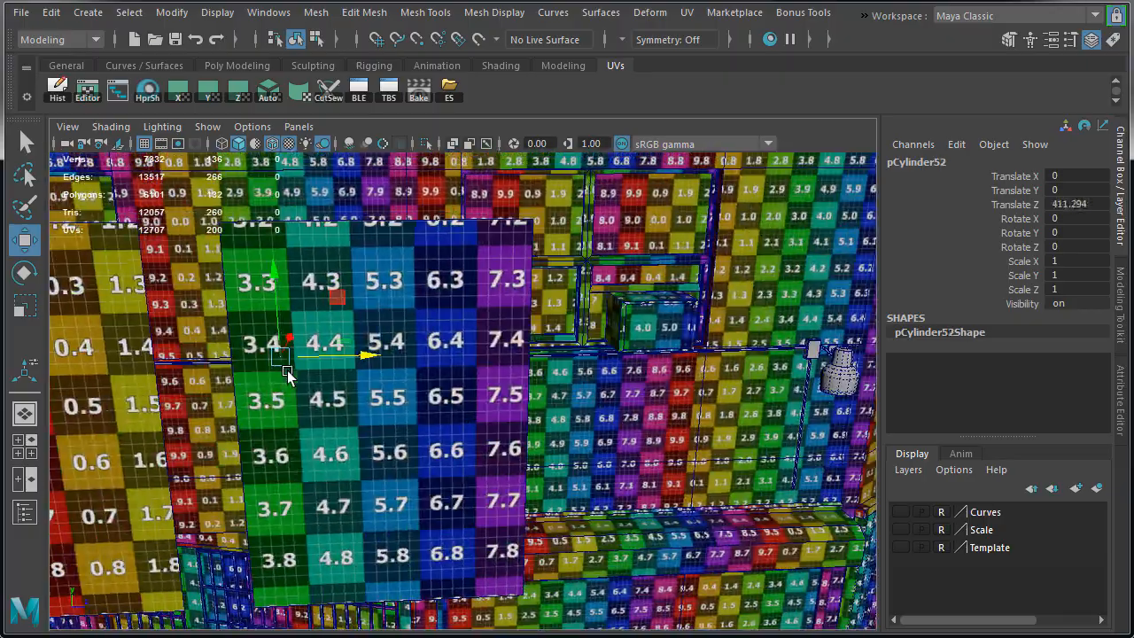
{"action": "middle_click_drag", "start_coordinate": [802, 359], "coordinate": [509, 365], "text": "alt"}
{"action": "right_click_drag", "start_coordinate": [509, 365], "coordinate": [797, 382], "text": "alt"}
{"action": "middle_click_drag", "start_coordinate": [798, 381], "coordinate": [600, 392], "text": "alt"}
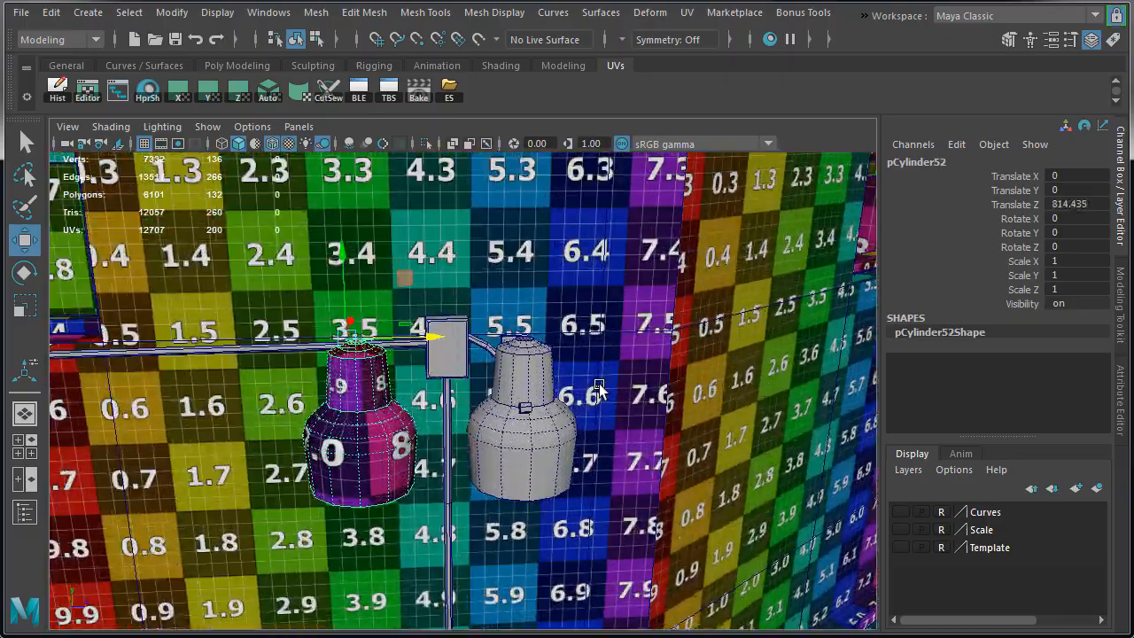
{"action": "left_click_drag", "start_coordinate": [387, 330], "coordinate": [593, 330]}
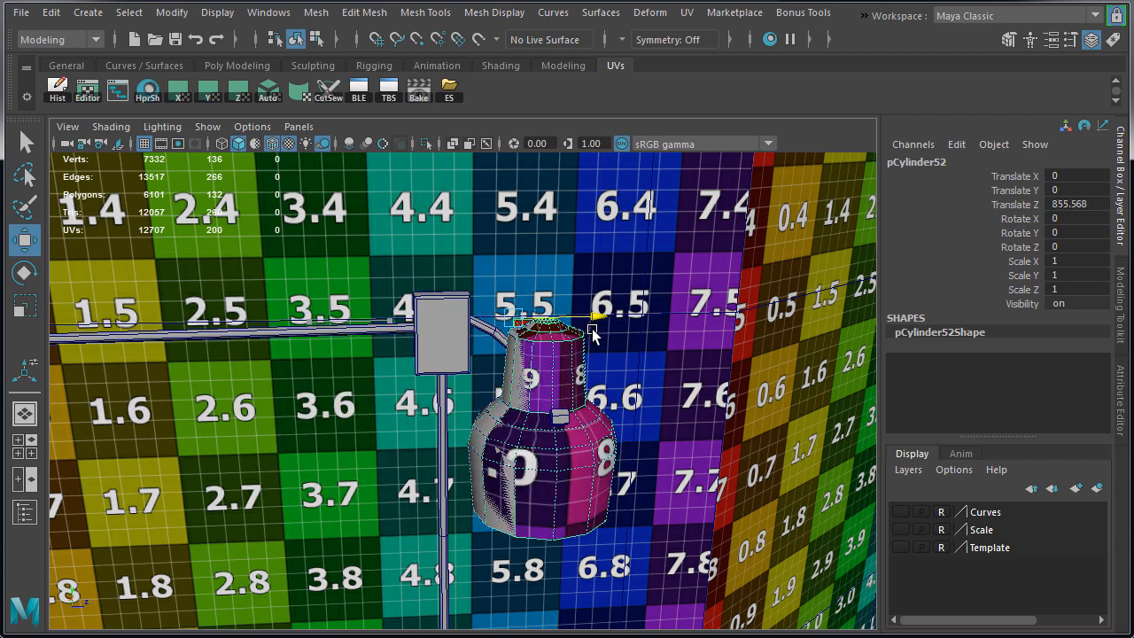
Fine-align the lamp copy at Translate Z 855.669 and delete the untextured lamp beneath it
{"action": "right_click_drag", "start_coordinate": [575, 258], "coordinate": [595, 222], "text": "alt"}
{"action": "middle_click_drag", "start_coordinate": [595, 222], "coordinate": [488, 190], "text": "alt"}
{"action": "left_click_drag", "start_coordinate": [488, 190], "coordinate": [476, 260], "text": "alt"}
{"action": "left_click_drag", "start_coordinate": [452, 212], "coordinate": [456, 212]}
{"action": "left_click", "coordinate": [473, 312]}
{"action": "key", "text": "Delete"}
{"action": "left_click", "coordinate": [519, 310]}
Duplicate the original unwrapped lamp again and set the copy's Rotate Y to -90 for the side wall
{"action": "right_click_drag", "start_coordinate": [520, 311], "coordinate": [177, 339], "text": "alt"}
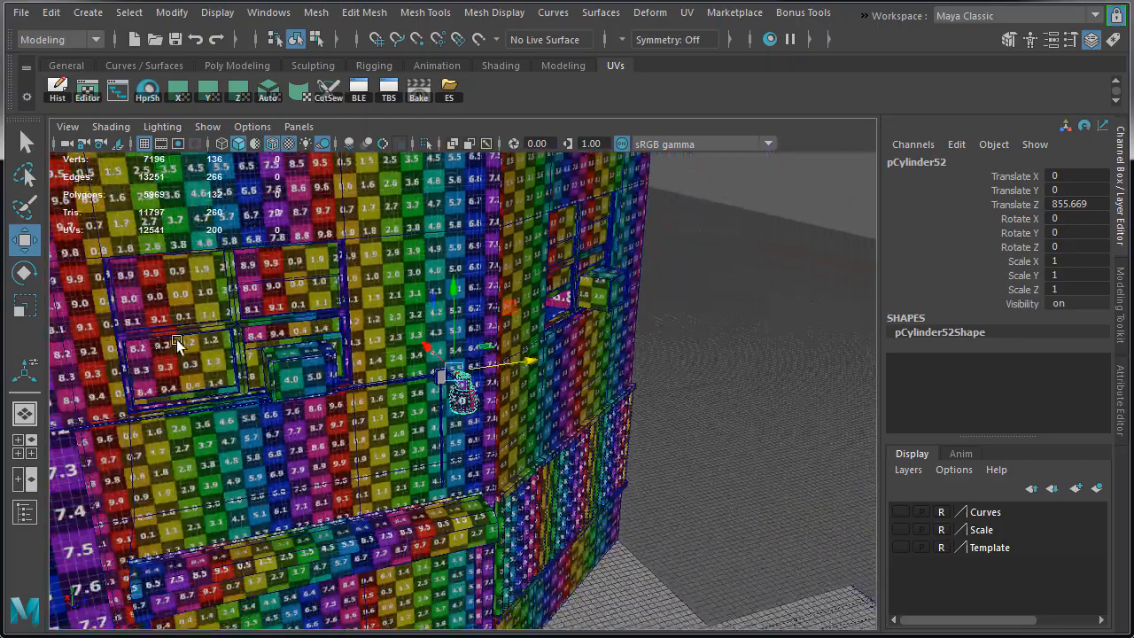
{"action": "middle_click_drag", "start_coordinate": [177, 340], "coordinate": [727, 350], "text": "alt"}
{"action": "middle_click_drag", "start_coordinate": [182, 341], "coordinate": [601, 302], "text": "alt"}
{"action": "middle_click_drag", "start_coordinate": [364, 413], "coordinate": [496, 403], "text": "alt"}
{"action": "right_click_drag", "start_coordinate": [496, 403], "coordinate": [543, 395], "text": "alt"}
{"action": "left_click", "coordinate": [542, 392]}
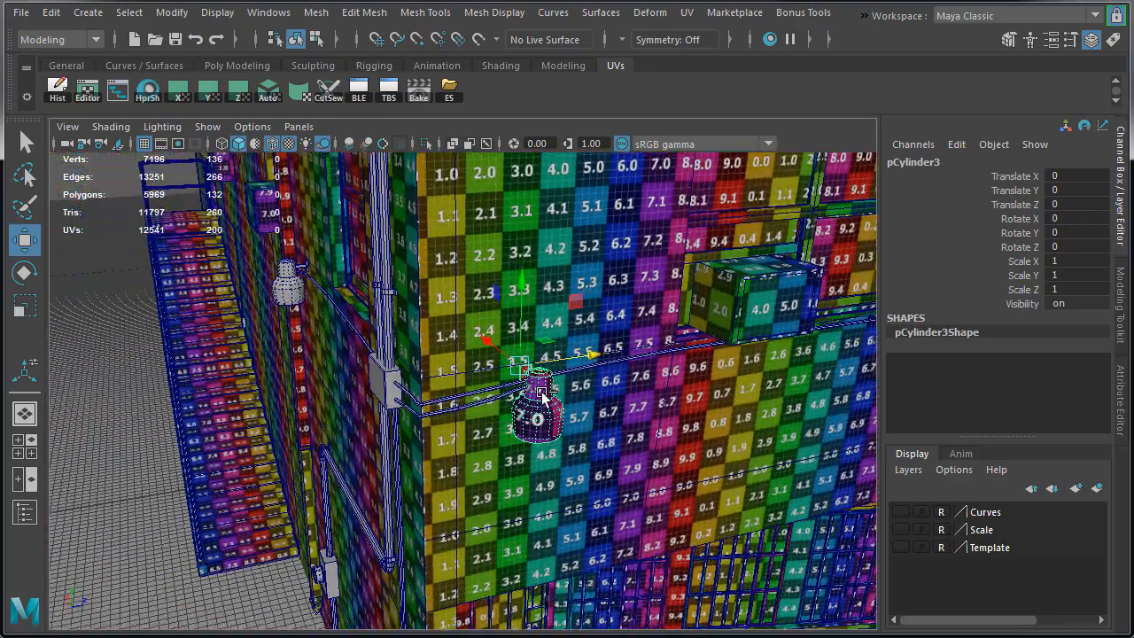
{"action": "key", "text": "ctrl+d"}
{"action": "key", "text": "e"}
{"action": "left_click_drag", "start_coordinate": [591, 354], "coordinate": [232, 431]}
{"action": "key", "text": "Return"}
Move the rotated lamp copy onto the side wall's untextured lamp at Translate X 300 and Translate Z -57.636
{"action": "right_click_drag", "start_coordinate": [177, 298], "coordinate": [266, 306], "text": "alt"}
{"action": "key", "text": "w"}
{"action": "key", "text": "x"}
{"action": "left_click_drag", "start_coordinate": [283, 393], "coordinate": [431, 405]}
{"action": "key", "text": "f"}
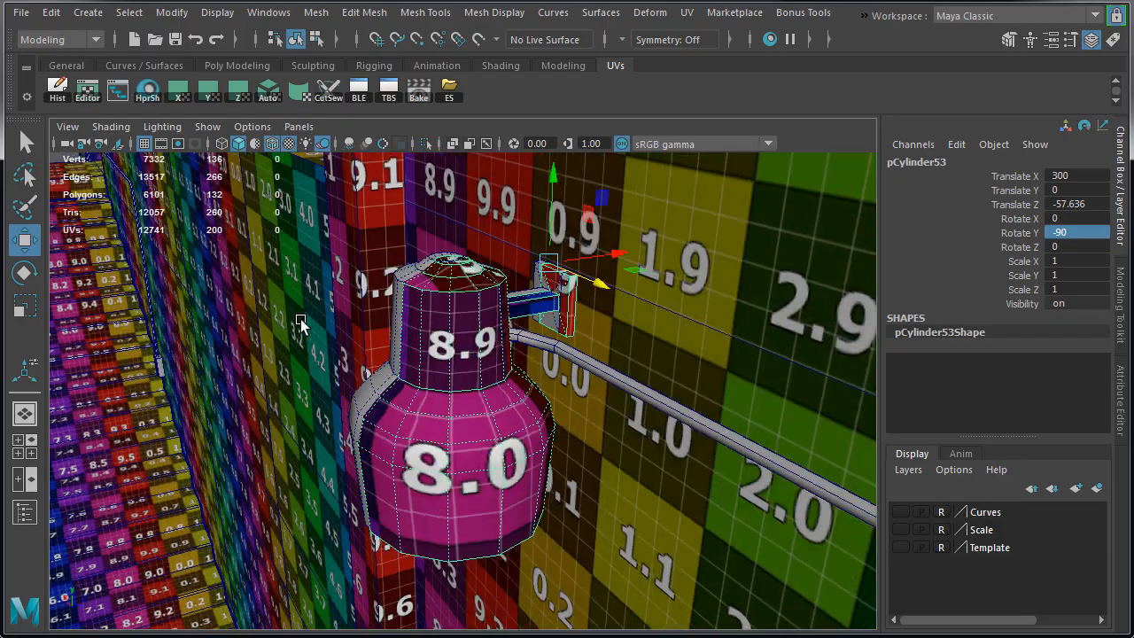
Fine-align the side-wall lamp copy at Translate X 301.957 and delete the untextured lamp beneath it
{"action": "left_click_drag", "start_coordinate": [301, 325], "coordinate": [430, 305], "text": "alt"}
{"action": "left_click_drag", "start_coordinate": [431, 235], "coordinate": [441, 234]}
{"action": "key", "text": "Delete"}
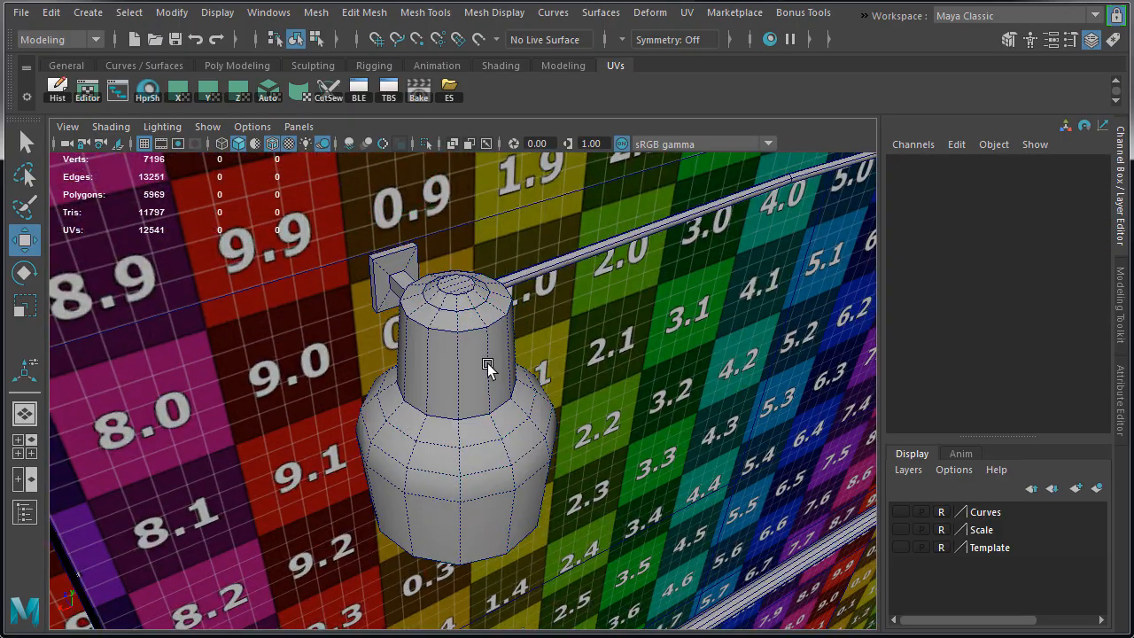
{"action": "key", "text": "ctrl+z"}
{"action": "left_click_drag", "start_coordinate": [474, 379], "coordinate": [618, 371], "text": "alt"}
{"action": "left_click", "coordinate": [618, 372]}
{"action": "left_click", "coordinate": [560, 443]}
Examine the whole building from several sides in textured display with nothing selected
{"action": "right_click_drag", "start_coordinate": [560, 443], "coordinate": [411, 396], "text": "alt"}
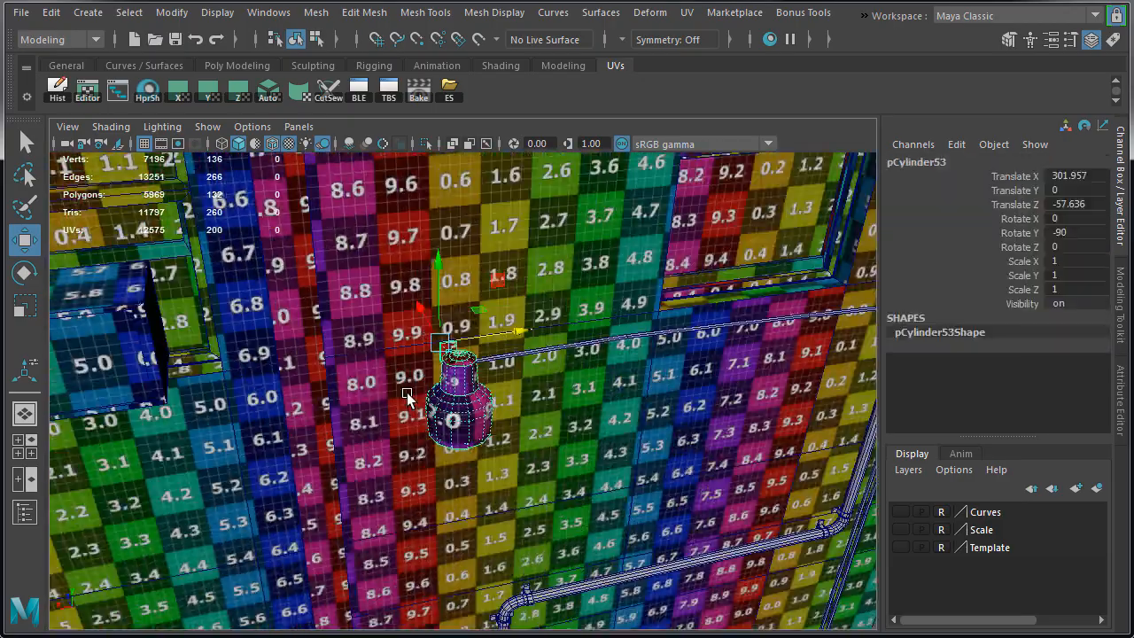
{"action": "left_click_drag", "start_coordinate": [410, 395], "coordinate": [270, 382], "text": "alt"}
{"action": "right_click_drag", "start_coordinate": [798, 377], "coordinate": [620, 373], "text": "alt"}
{"action": "left_click_drag", "start_coordinate": [204, 357], "coordinate": [258, 323], "text": "alt"}
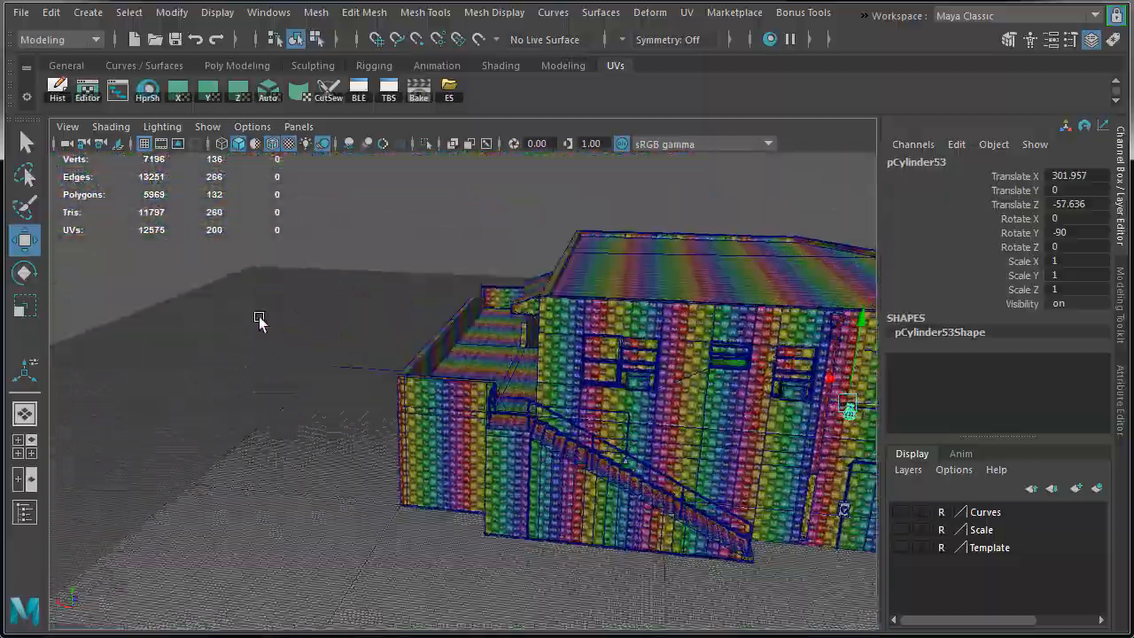
{"action": "right_click_drag", "start_coordinate": [258, 323], "coordinate": [536, 411], "text": "alt"}
{"action": "left_click_drag", "start_coordinate": [536, 411], "coordinate": [344, 343], "text": "alt"}
{"action": "left_click", "coordinate": [815, 467]}
{"action": "left_click_drag", "start_coordinate": [815, 467], "coordinate": [390, 446], "text": "alt"}
{"action": "key", "text": "6"}
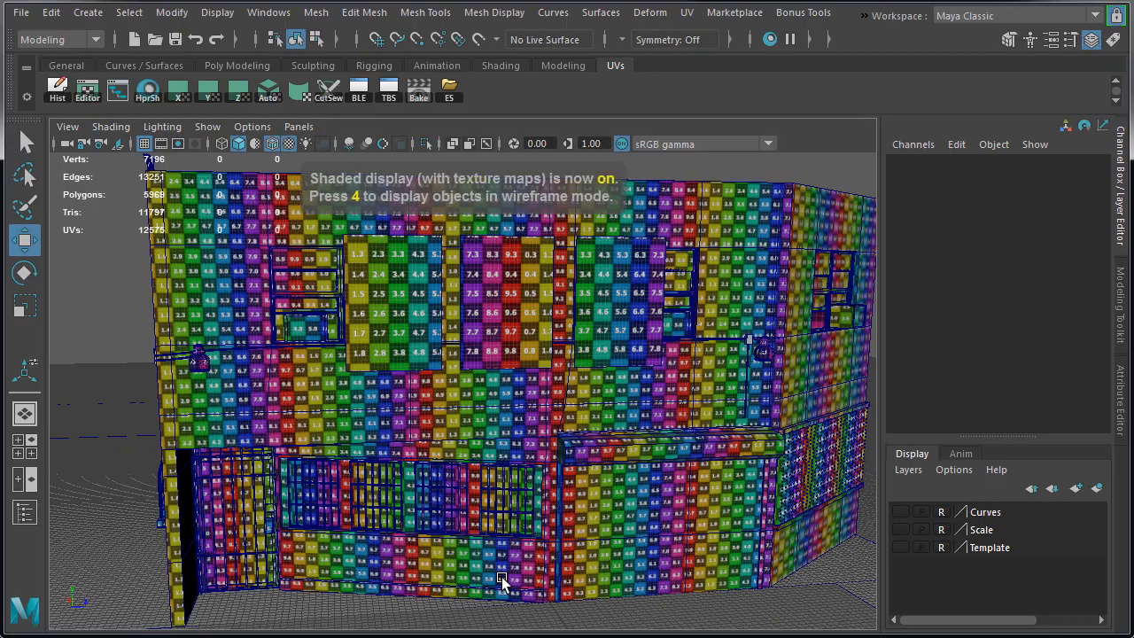
{"action": "left_click_drag", "start_coordinate": [807, 574], "coordinate": [628, 524], "text": "alt"}
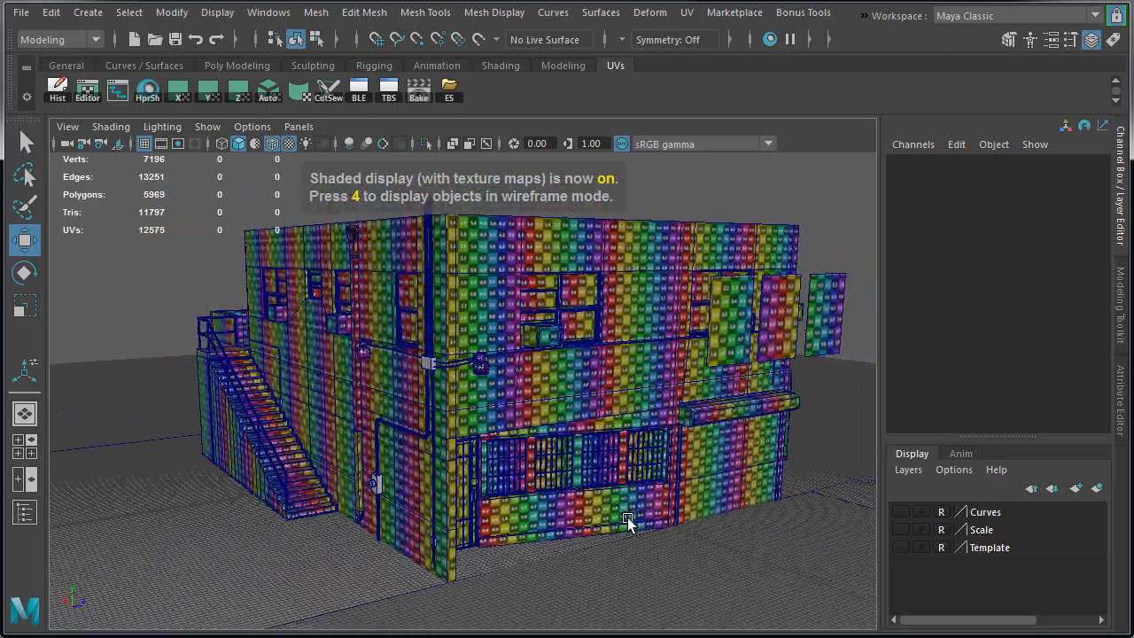